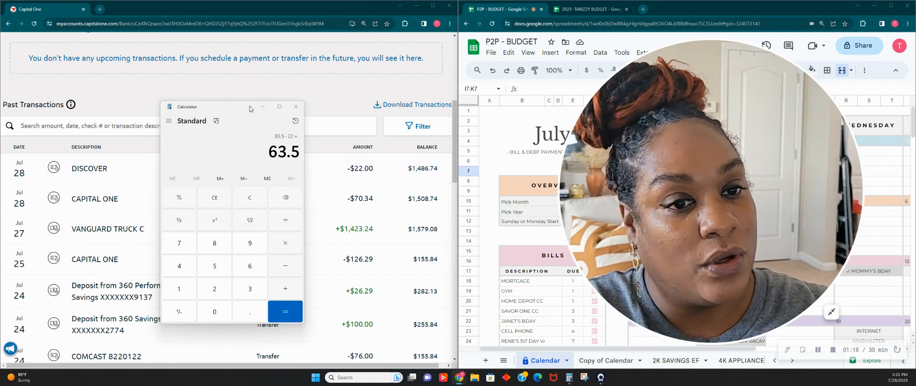
Minimize the Calculator window to clear the view of the bank transactions
left_click(263, 107)
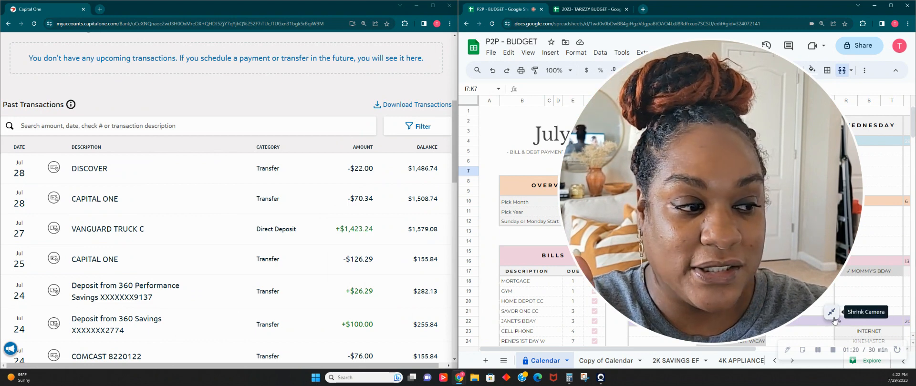
left_click(831, 312)
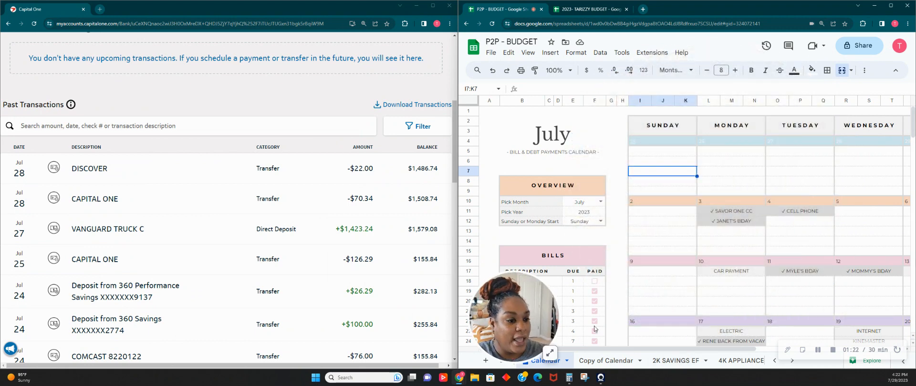
left_click_drag(522, 324, 858, 85)
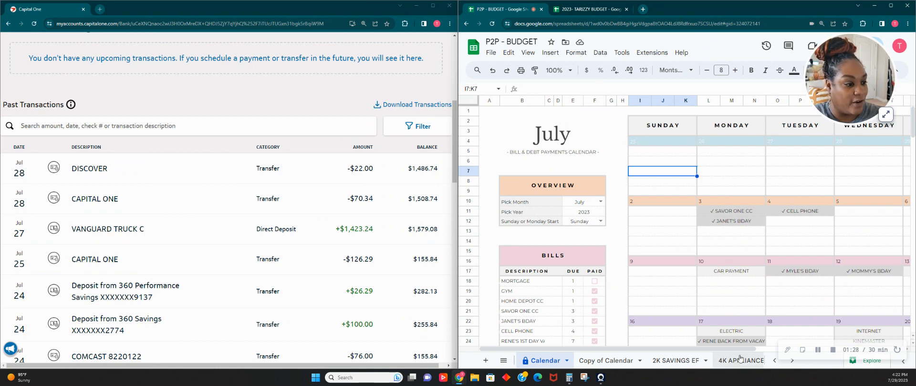
Review the July bill calendar across the week, checking the unpaid Car Payment and Water entries
left_click_drag(742, 349, 887, 352)
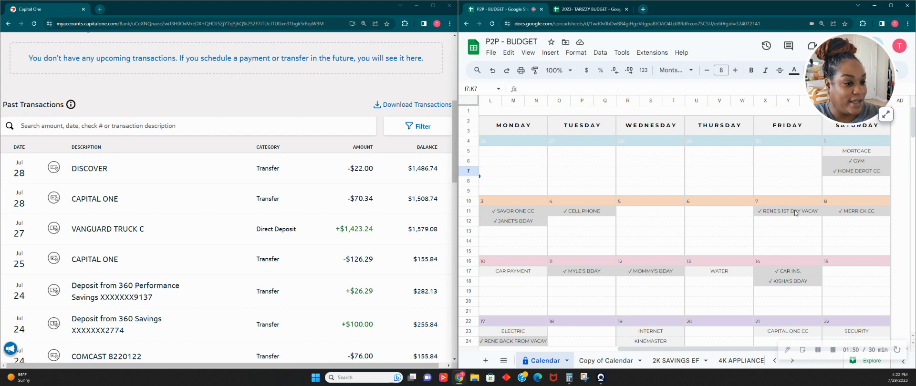
left_click_drag(755, 349, 722, 349)
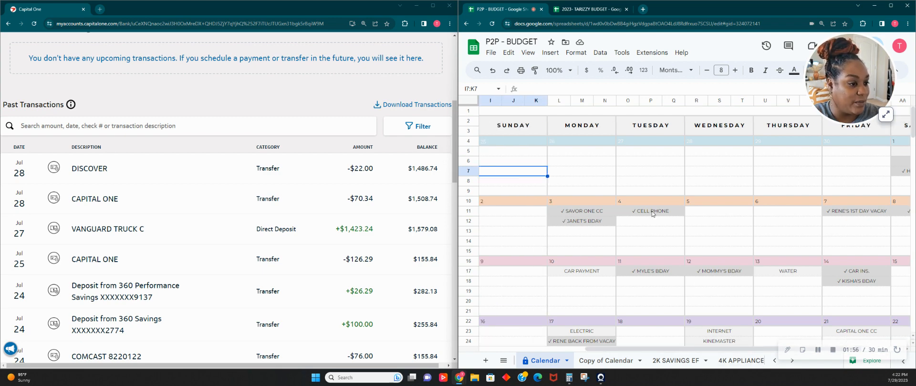
left_click(601, 274)
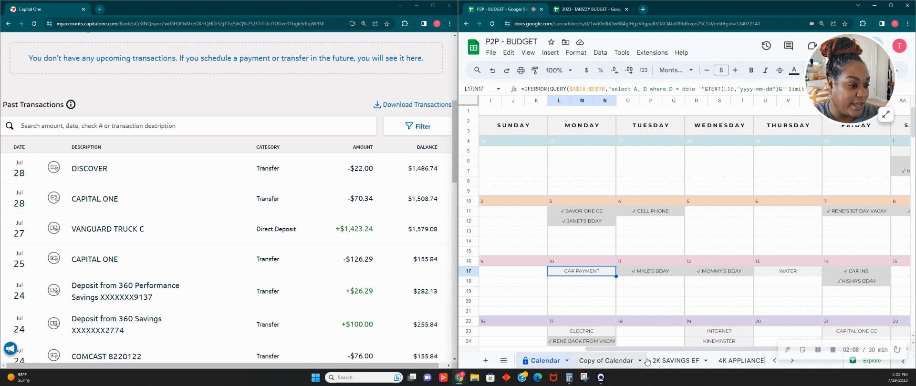
left_click_drag(654, 350, 694, 350)
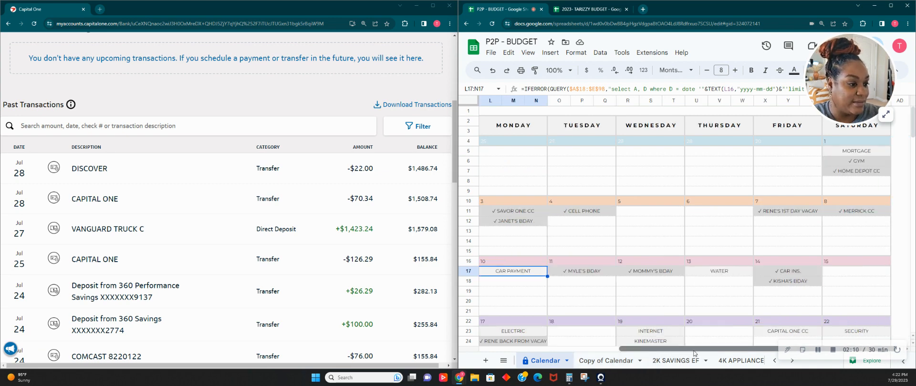
left_click(719, 274)
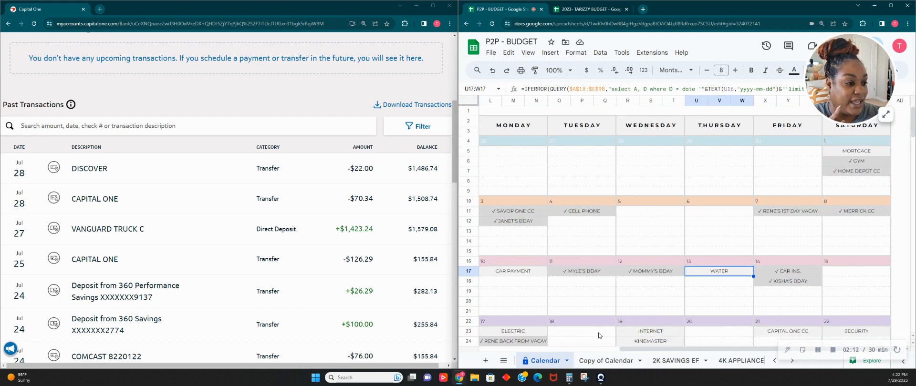
Mark Water, Electric, Internet, Kinemaster, Capital One CC, Security, Security Equip. and Discover CC as paid in the July bills list
left_click_drag(668, 349, 442, 344)
scroll(530, 300, "down", 6)
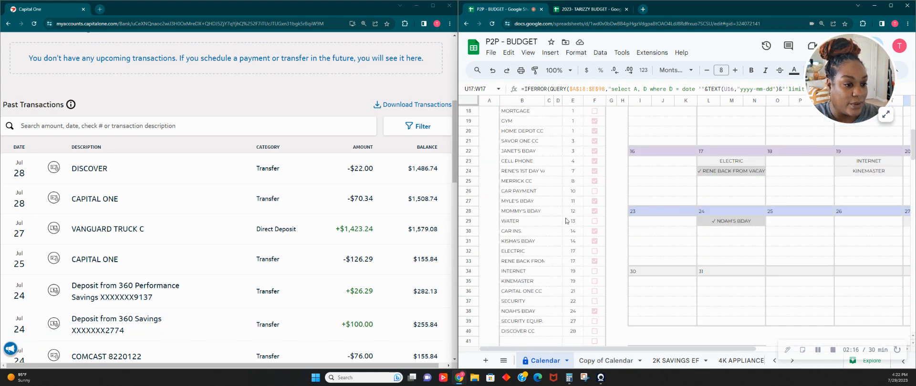
left_click(595, 221)
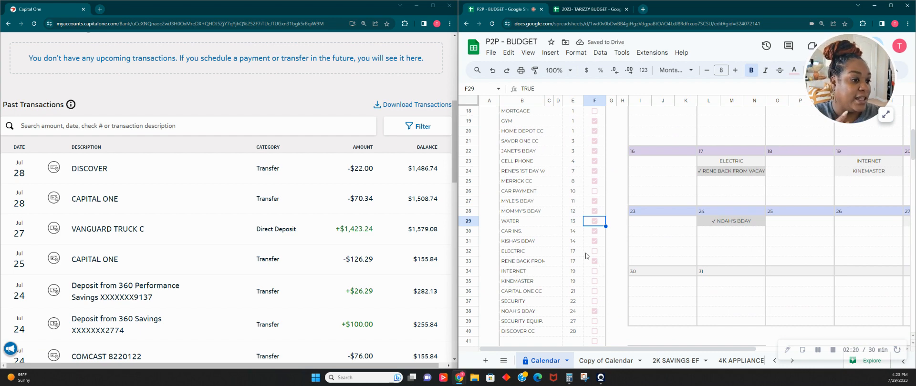
left_click(595, 251)
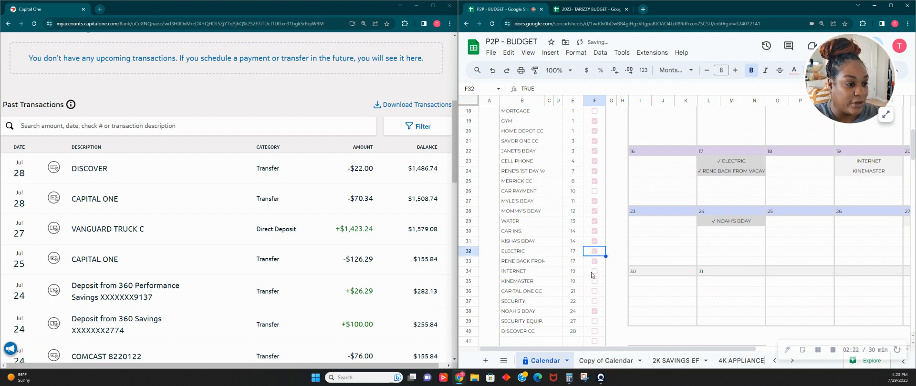
left_click(596, 271)
left_click(595, 281)
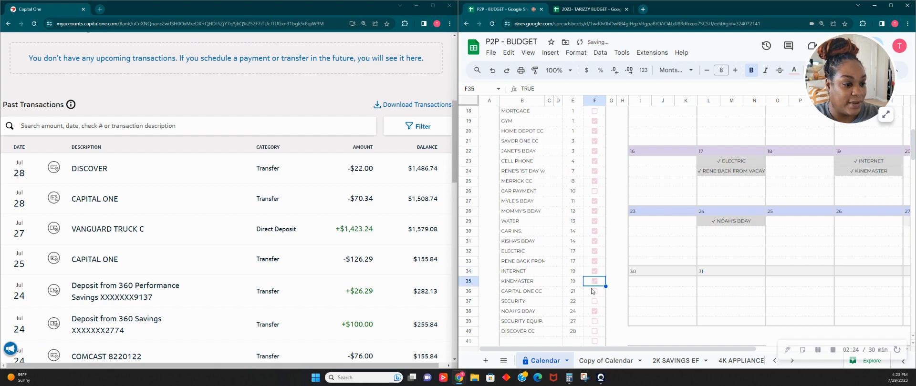
left_click(596, 292)
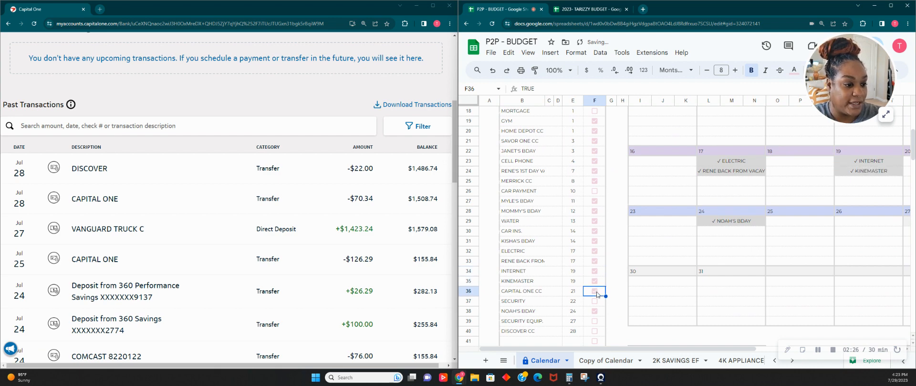
left_click(594, 302)
left_click(594, 323)
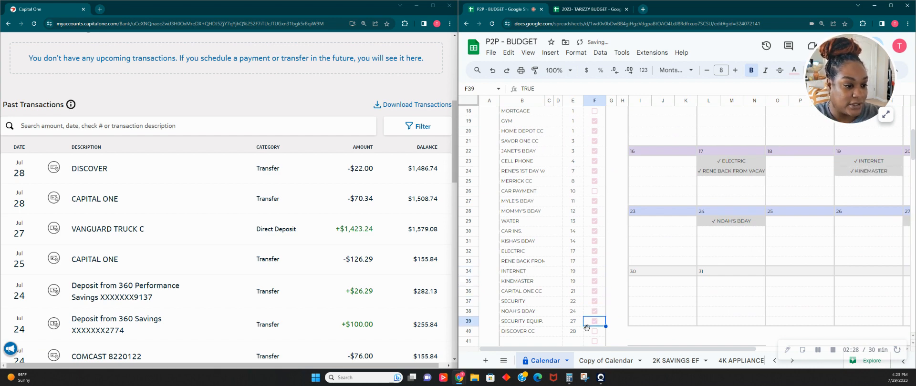
left_click(597, 333)
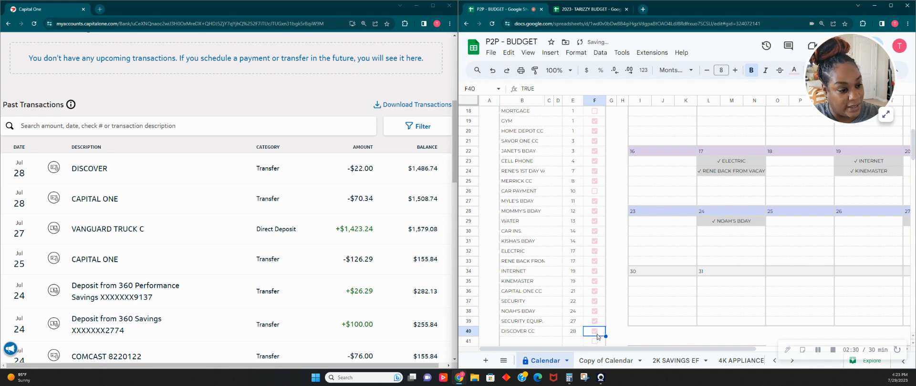
scroll(595, 249, "up", 3)
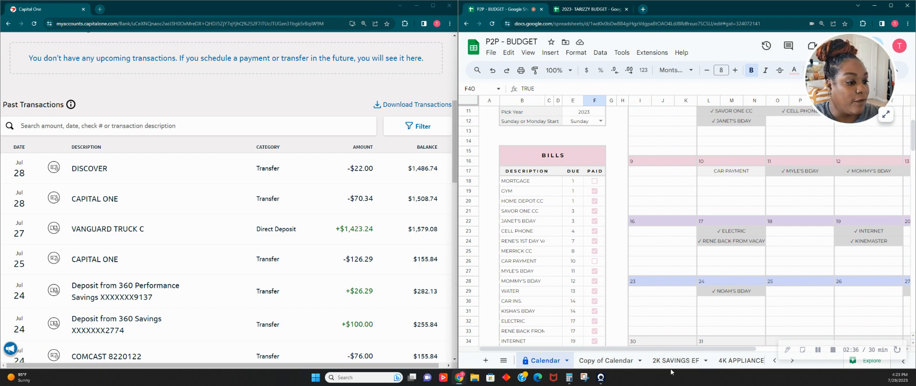
Open the July P2P BUDGET sheet and check the actual mortgage and car payment amounts and the bank account's available balance
left_click(775, 360)
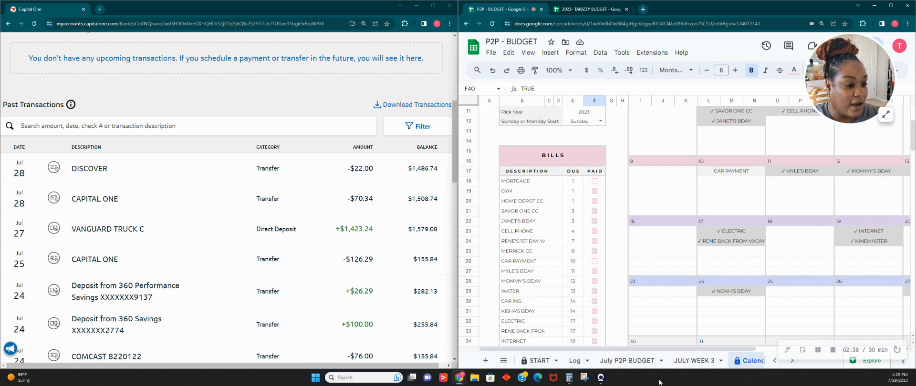
left_click(640, 368)
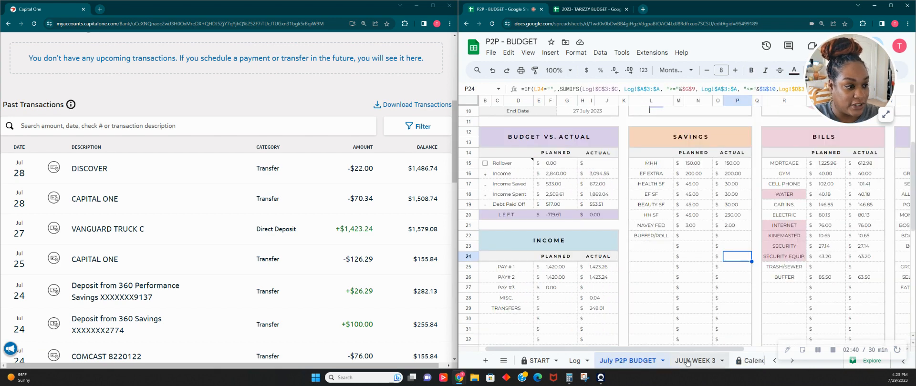
left_click(866, 163)
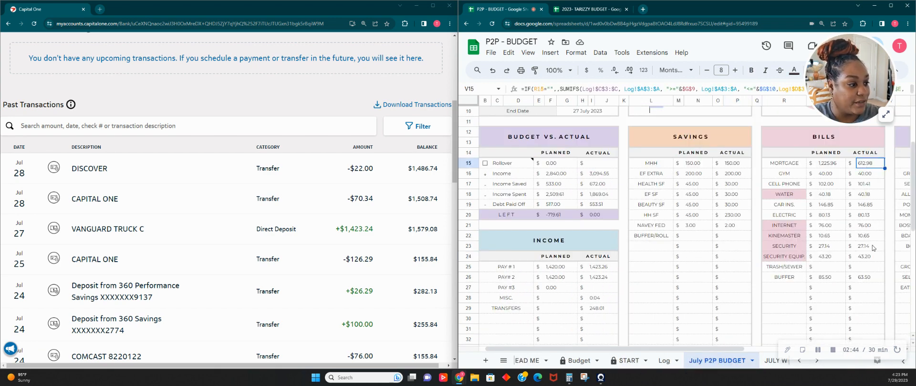
left_click_drag(723, 352, 874, 352)
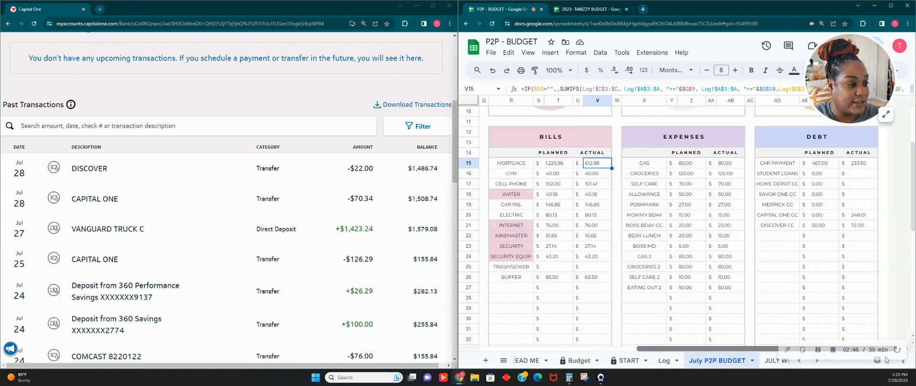
left_click(867, 167)
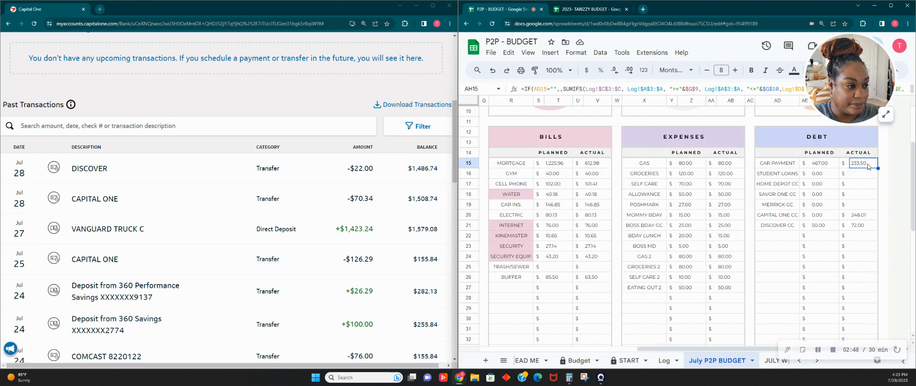
scroll(210, 260, "up", 4)
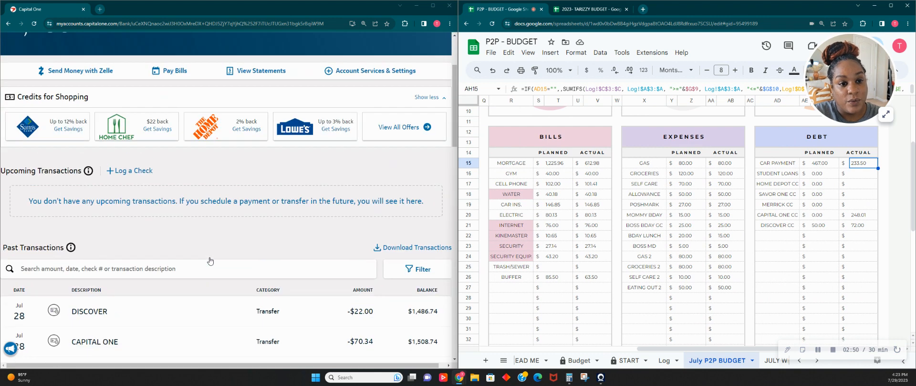
scroll(210, 260, "up", 2)
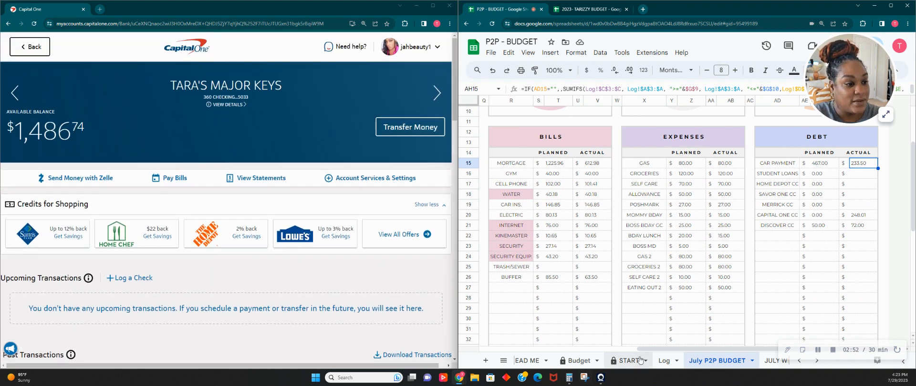
Open the JULY WEEK 3 sheet and review its pay period dates, planned income and empty budget categories
left_click(766, 362)
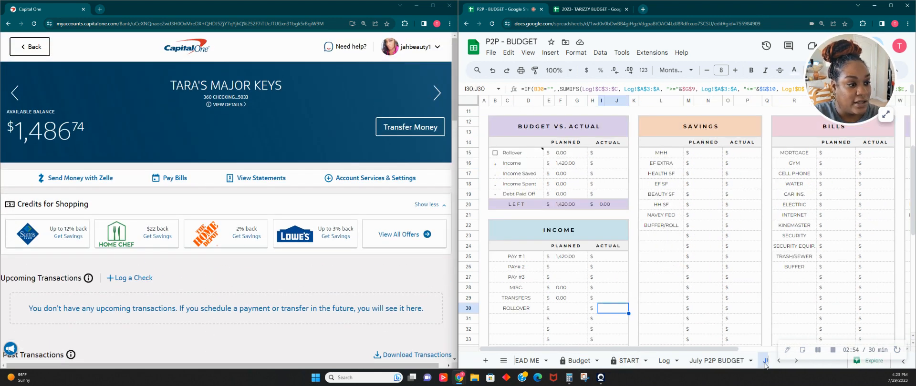
scroll(541, 269, "right", 2)
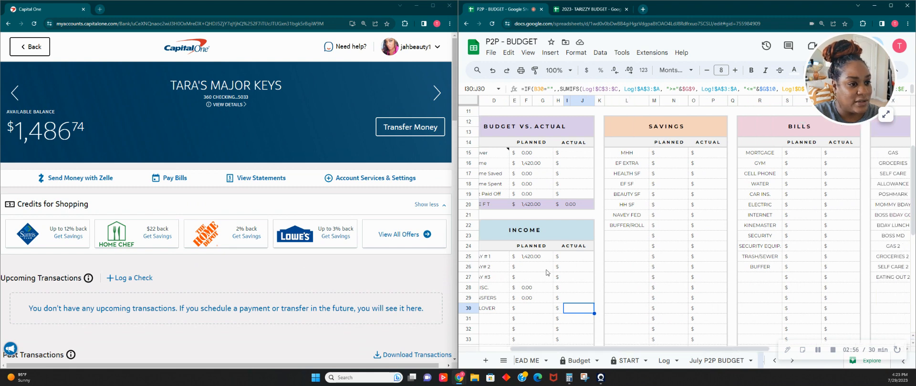
scroll(542, 269, "up", 4)
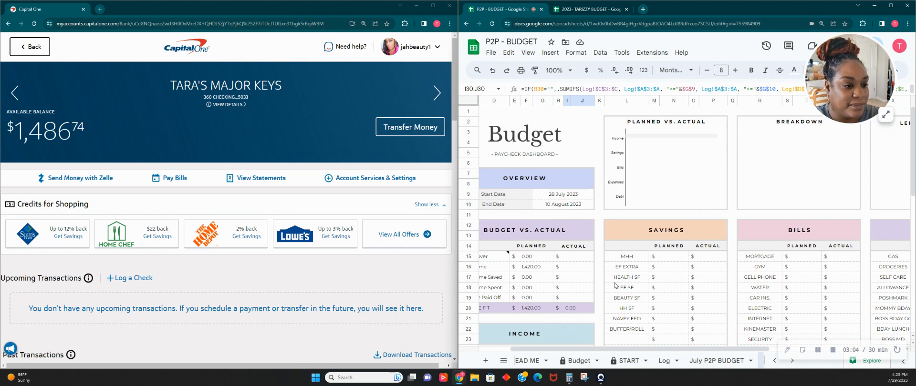
scroll(593, 299, "down", 2)
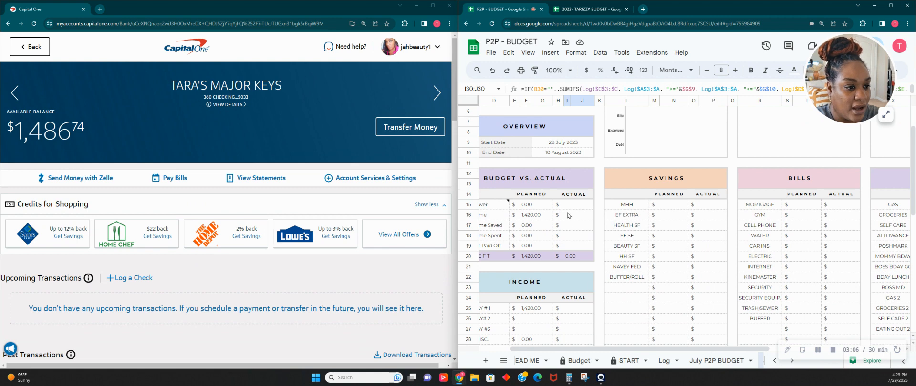
Add a transaction in row 52 of the Log sheet, dated 28 July 2023 with an amount of 1,423.24 from the direct deposit
scroll(316, 230, "down", 6)
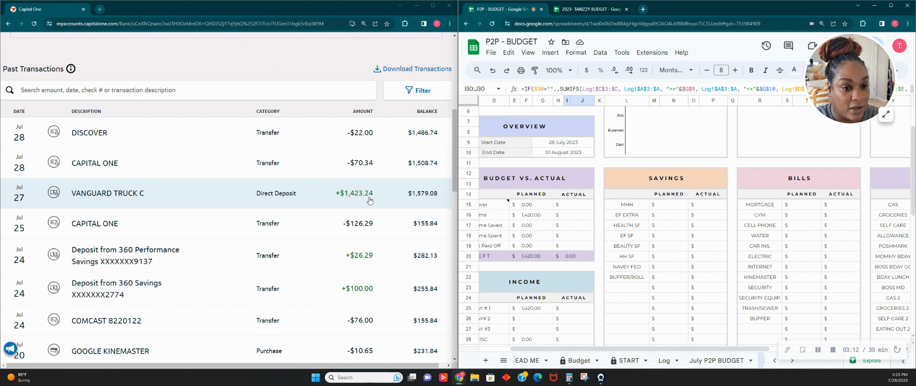
left_click(671, 369)
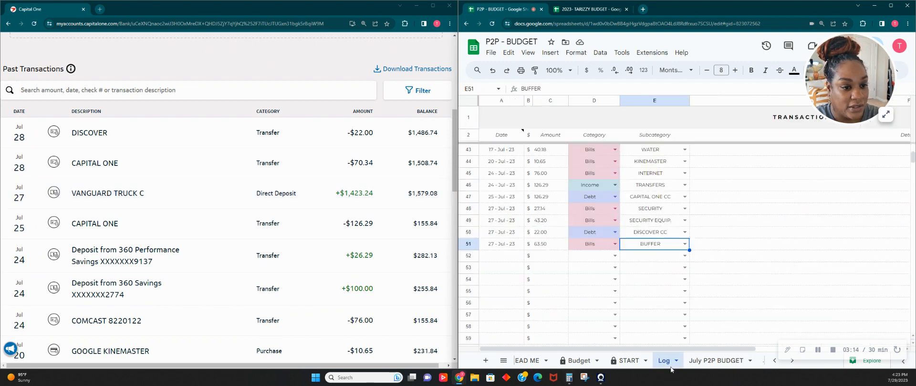
double_click(492, 257)
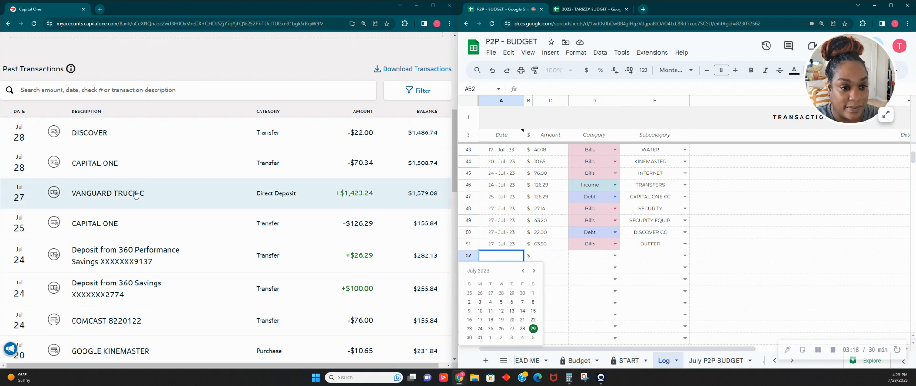
left_click(523, 329)
left_click(542, 259)
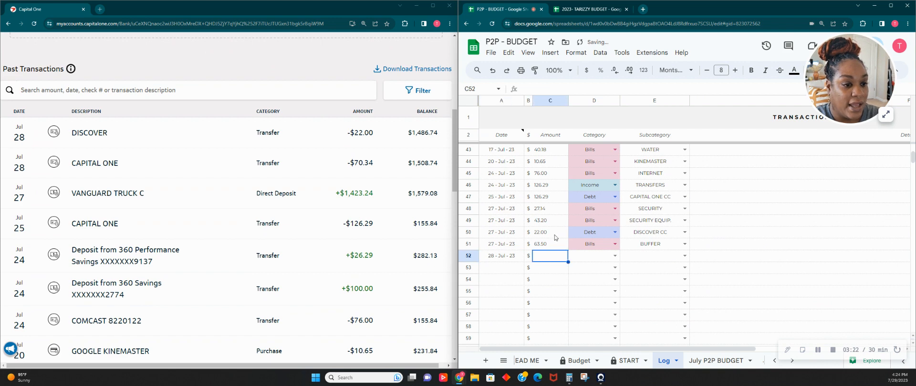
type("1,4")
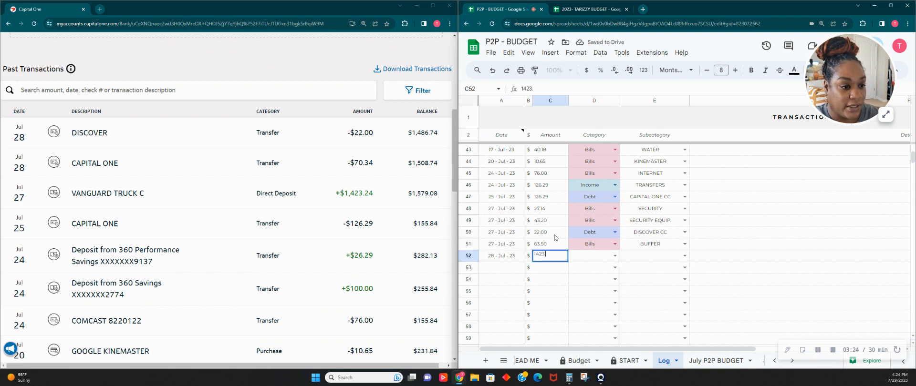
type("23.24")
key("Tab")
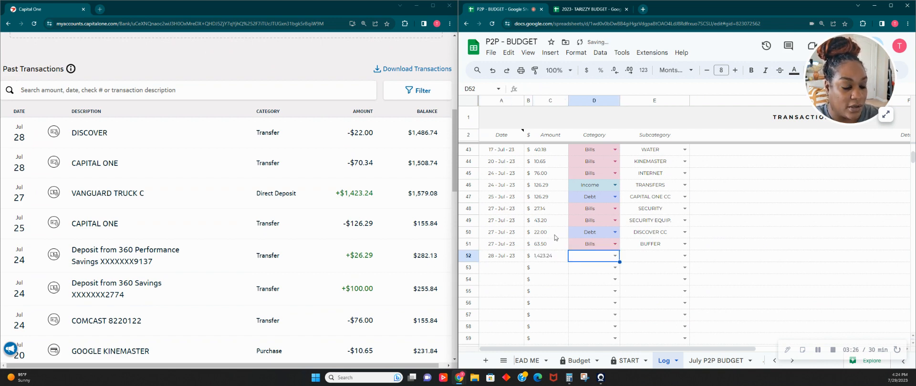
Set the category of the row 52 deposit in the Log sheet to Income and its subcategory to PAY # 1
type("INCOM")
key("Tab")
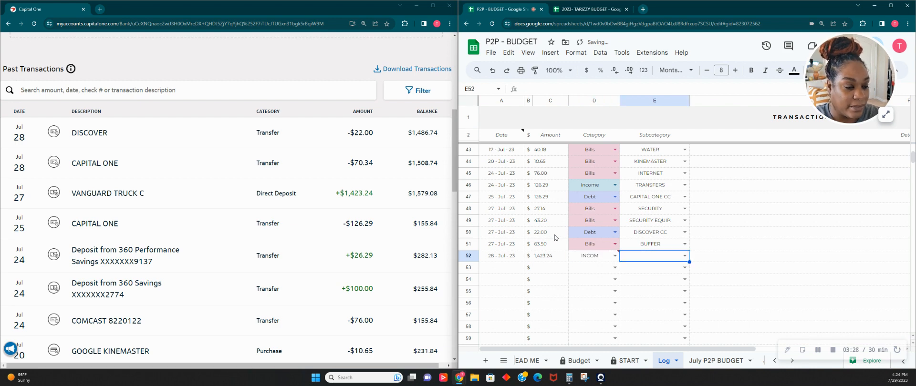
type("PAY")
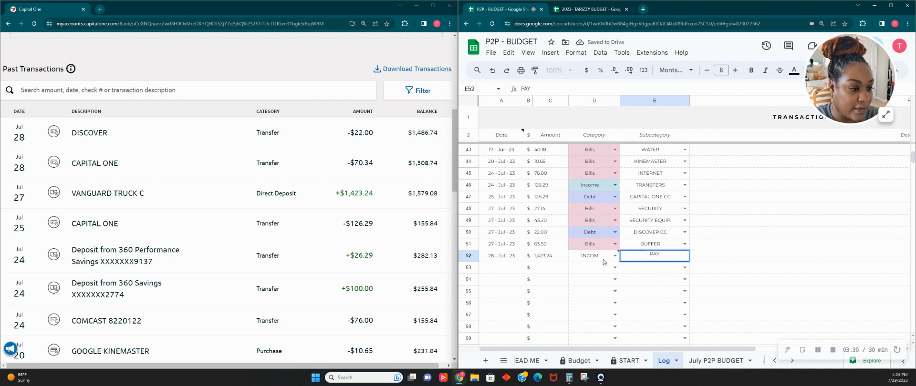
left_click(603, 262)
double_click(604, 262)
key("BackSpace")
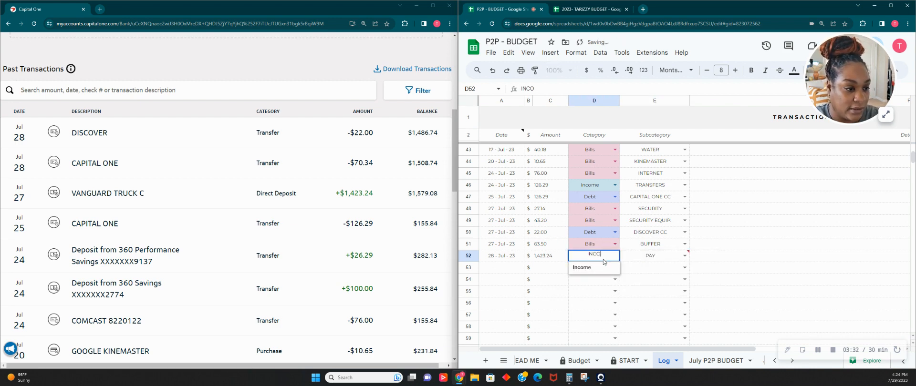
key("Tab")
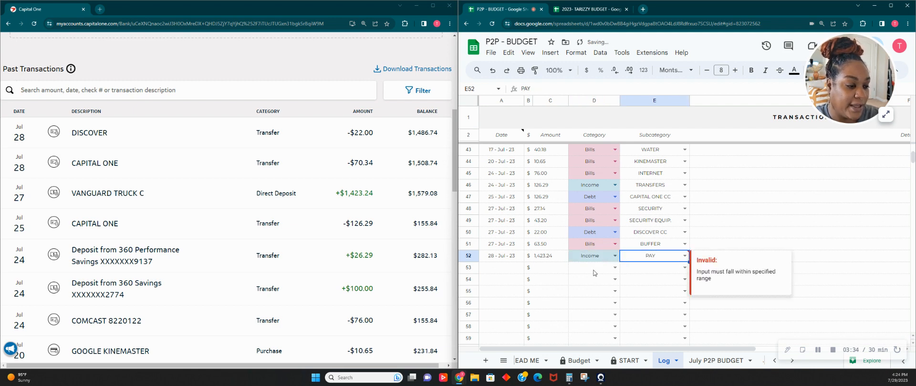
key("Return")
left_click(635, 268)
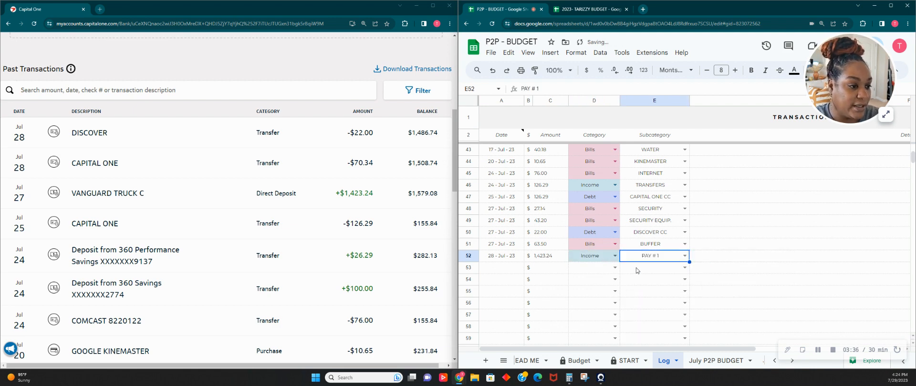
left_click(773, 267)
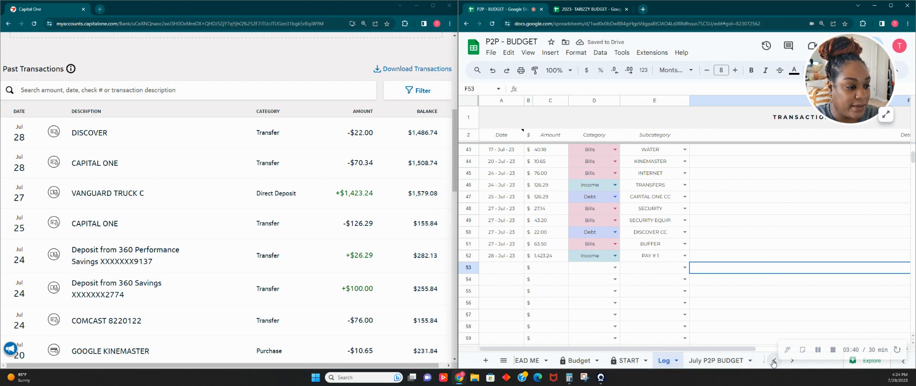
Move the JULY WEEK 3 sheet ahead of the July P2P BUDGET sheet and open it
left_click(791, 362)
left_click(791, 362)
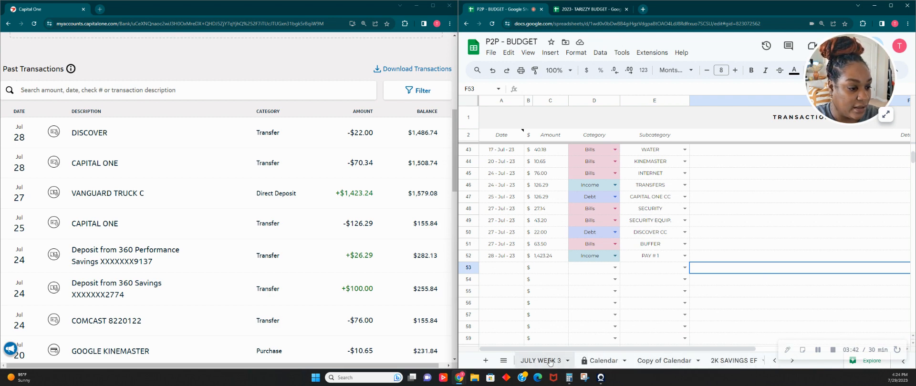
left_click(774, 361)
left_click(775, 361)
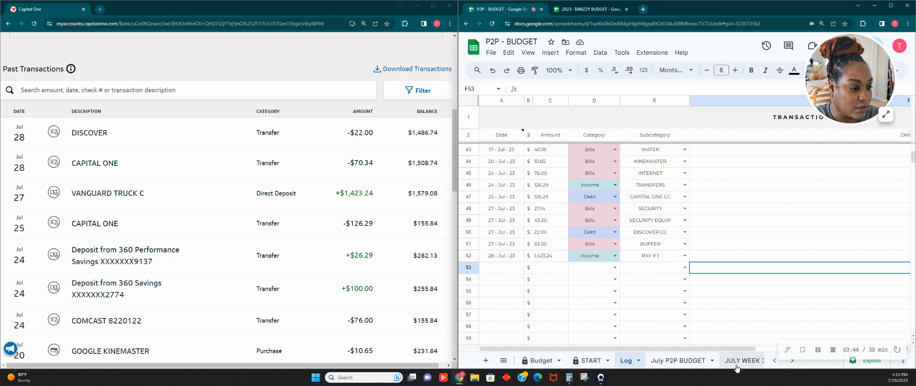
left_click(673, 361)
left_click_drag(672, 361, 622, 362)
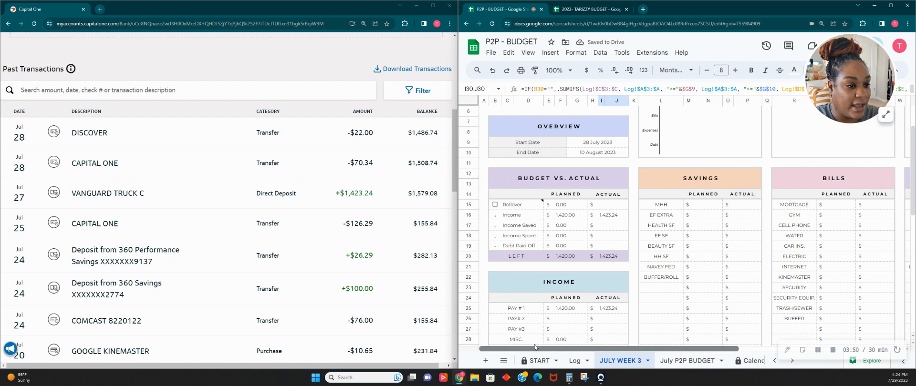
Enter planned savings of 15 each for HEALTH SF and EF SF in the JULY WEEK 3 sheet
left_click_drag(591, 348, 571, 348)
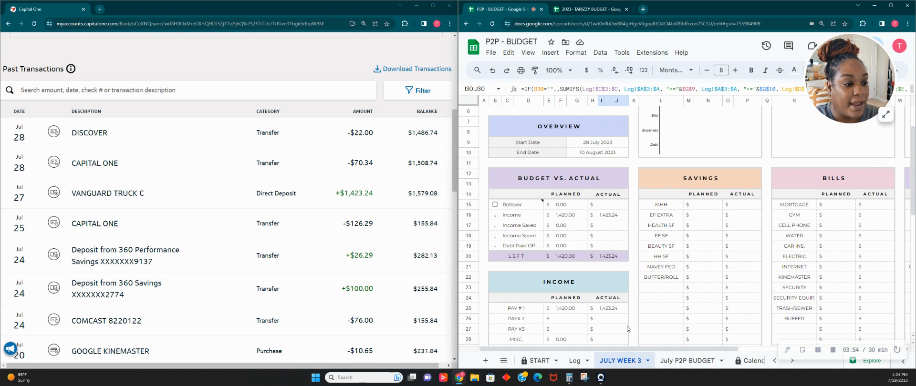
scroll(612, 312, "down", 3)
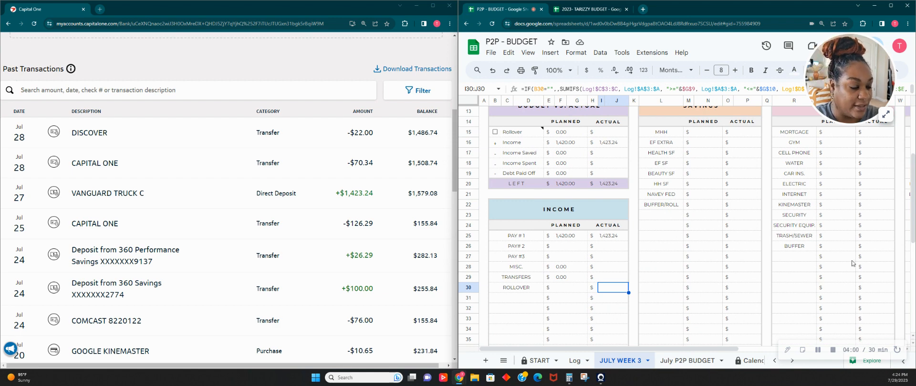
scroll(668, 173, "up", 1)
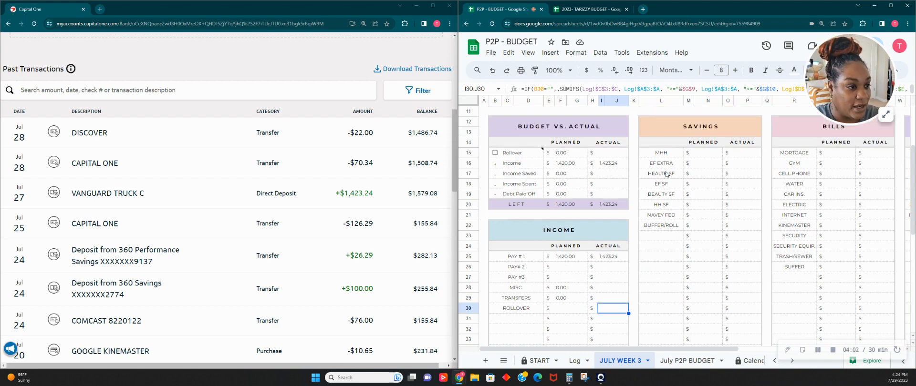
left_click(717, 157)
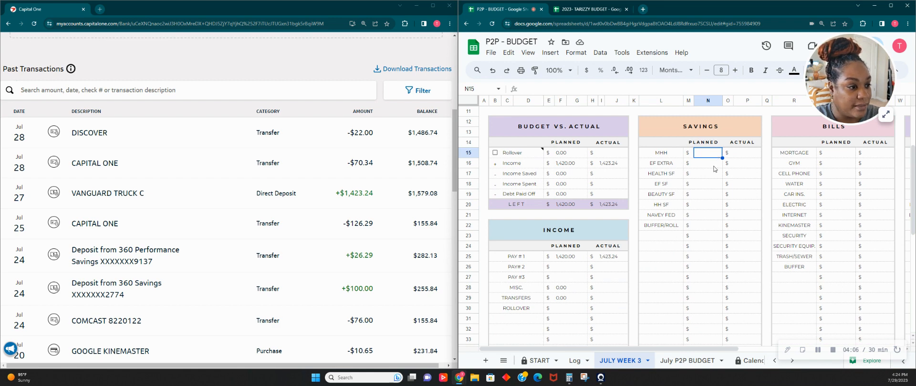
scroll(714, 149, "up", 2)
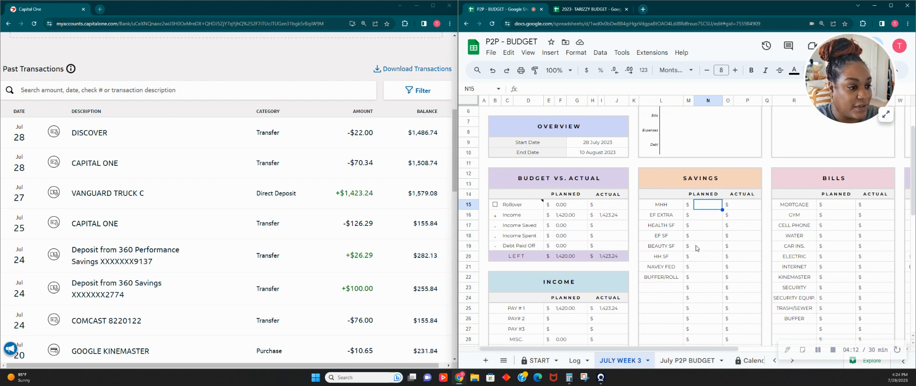
left_click(704, 230)
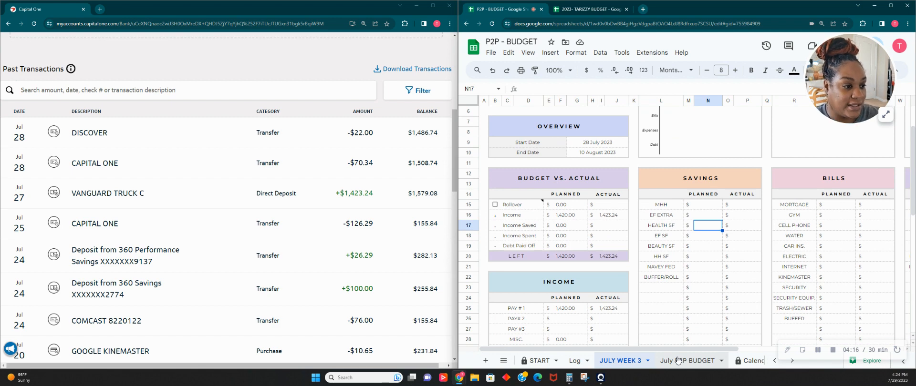
type("15")
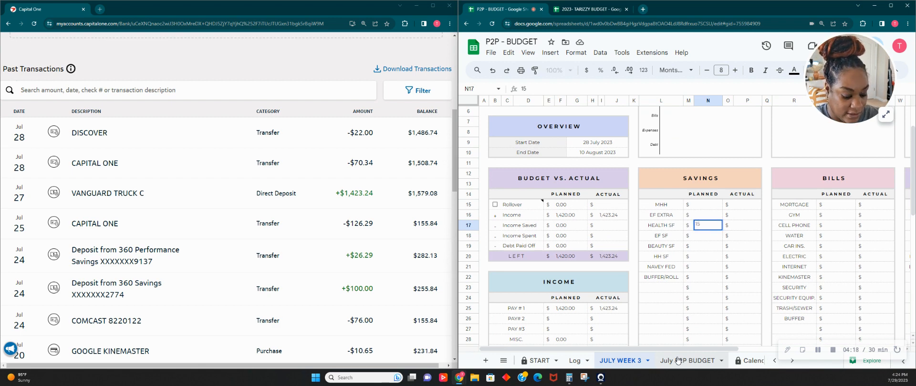
key("Return")
type("15")
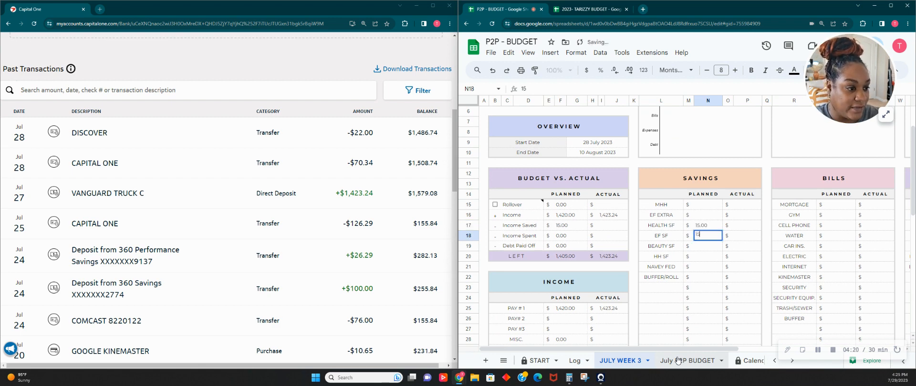
key("Return")
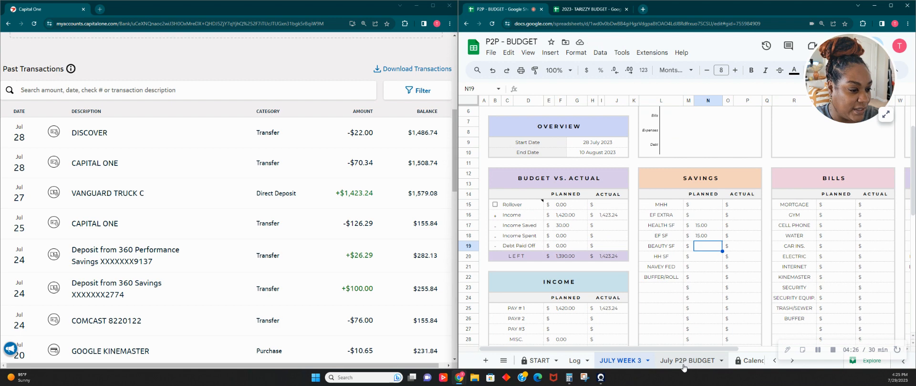
Open the July P2P BUDGET sheet and check the planned and actual amounts of the sinking funds in the Savings table
left_click(683, 364)
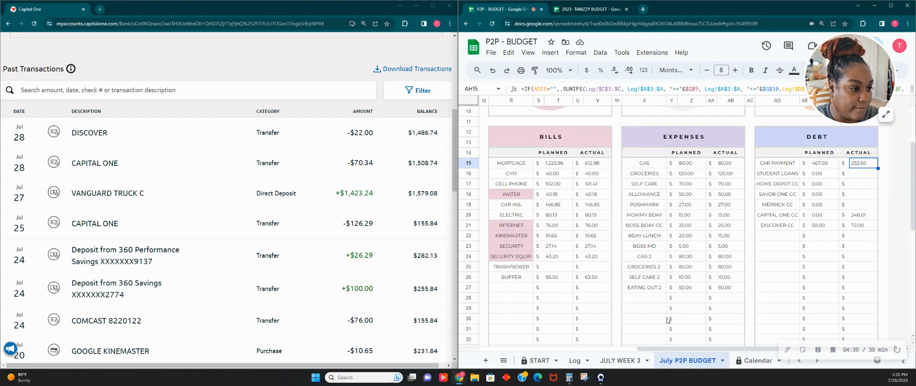
scroll(668, 321, "up", 1)
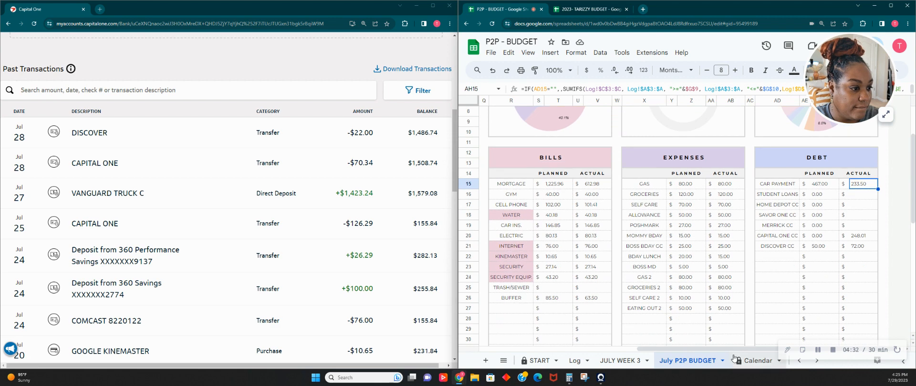
scroll(616, 337, "left", 5)
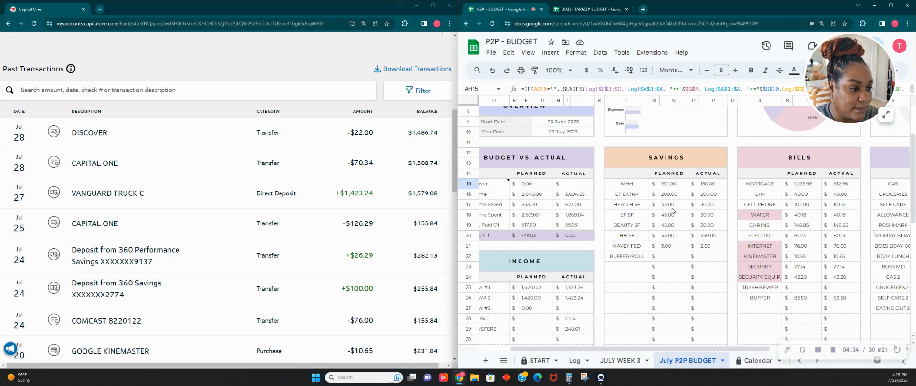
left_click(673, 207)
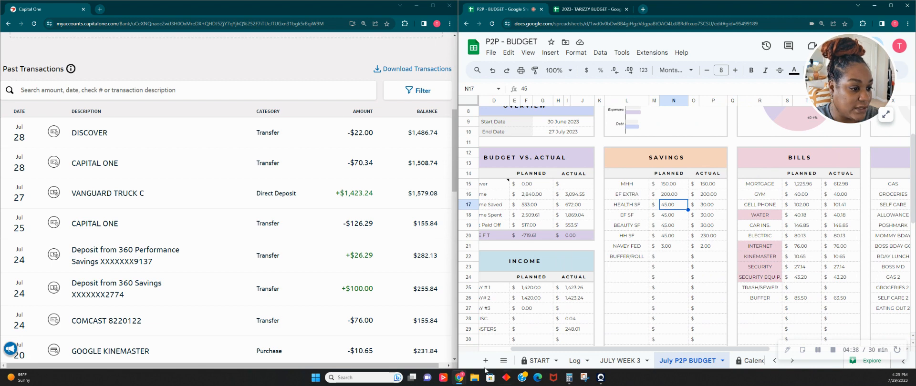
Switch to Calculator to work out 15 × 3 and add 15, and briefly view the 2023 budget spreadsheet
left_click(568, 378)
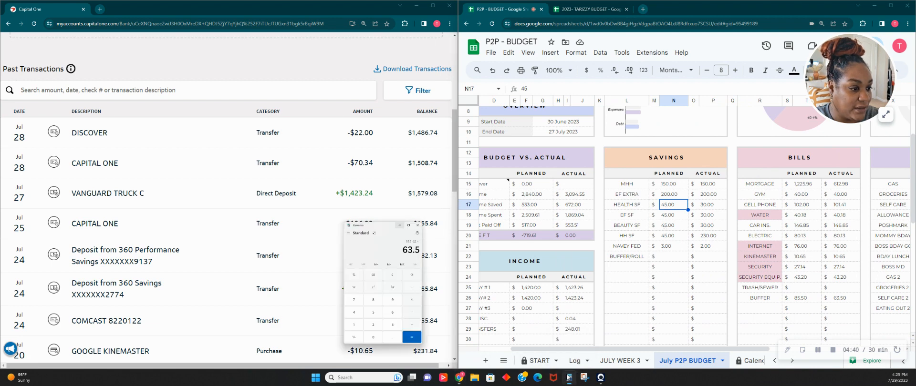
type("15*3")
key("Return")
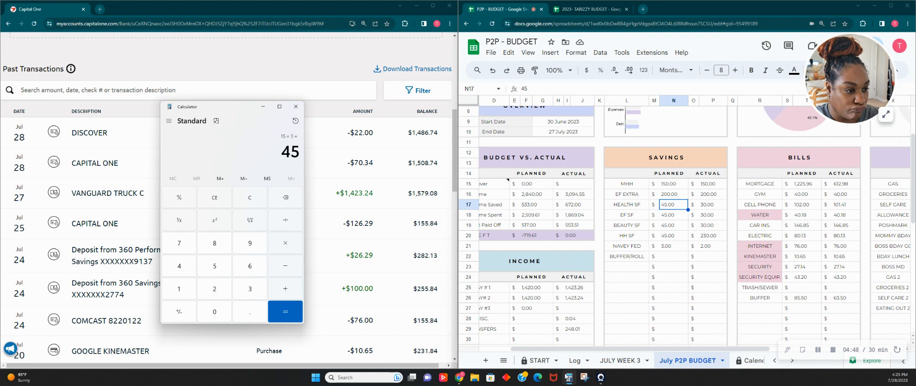
type("15")
key("Return")
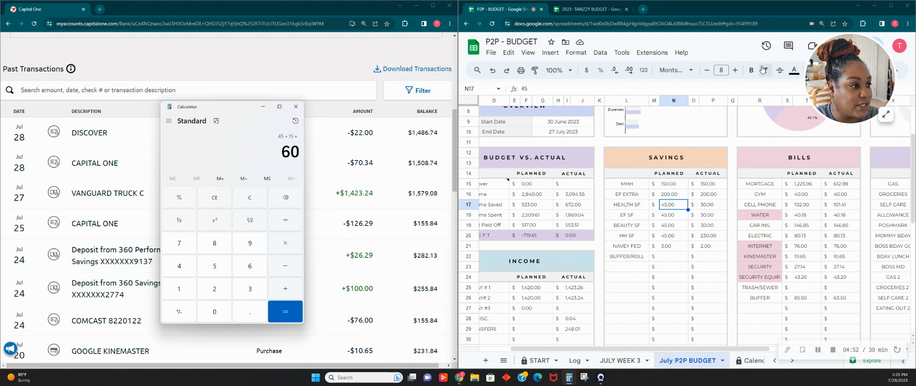
left_click(589, 11)
left_click(504, 11)
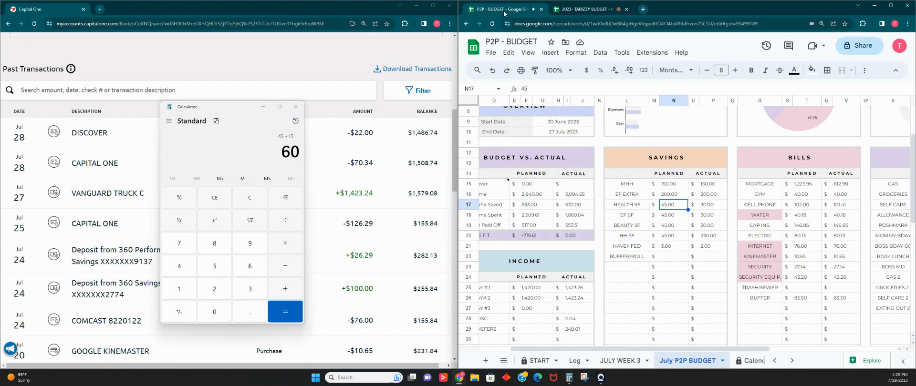
Set JULY WEEK 3 planned savings to 15 for BEAUTY SF and HH SF and 1 for NAVEY FED, and calculate 15 × 4 + 1
left_click(620, 360)
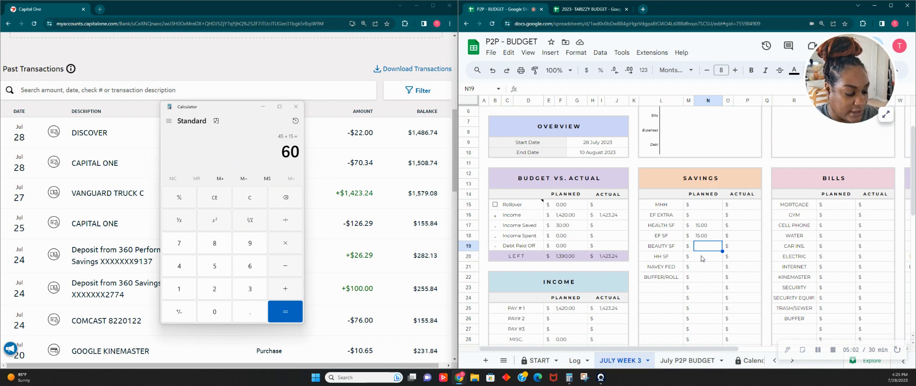
type("15")
key("Return")
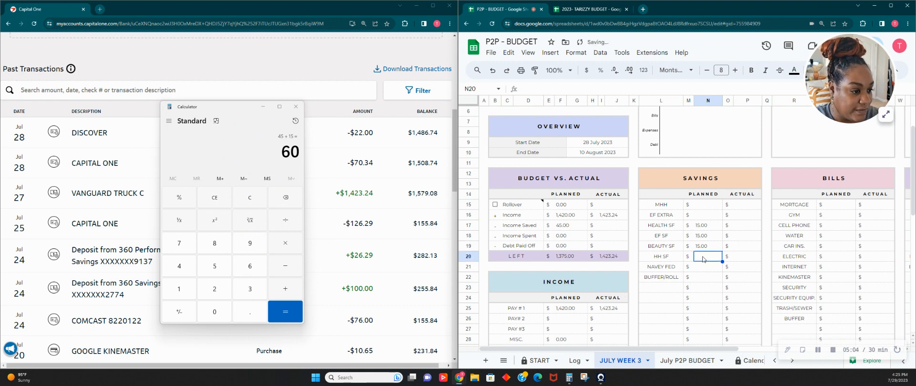
type("15")
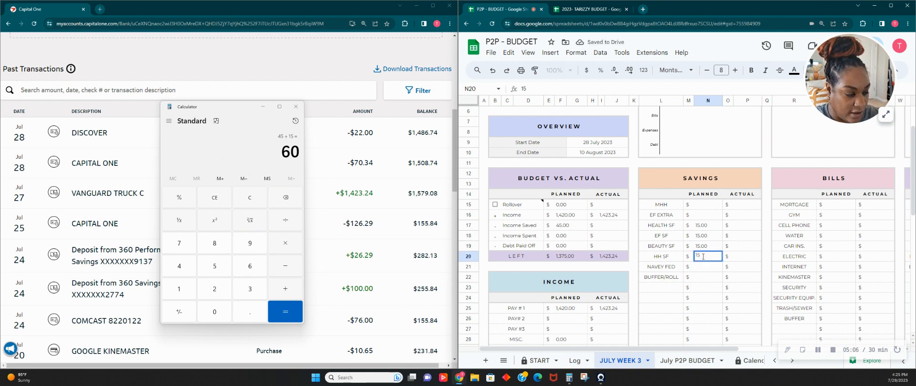
key("Return")
type("1")
key("Tab")
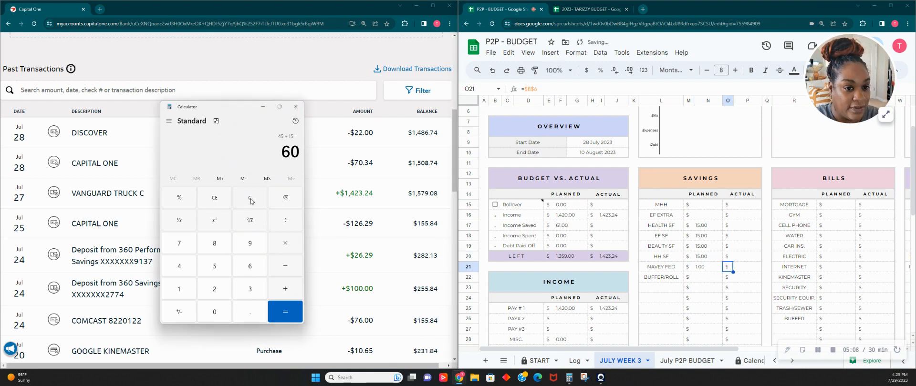
left_click(257, 201)
type("15*4+1=")
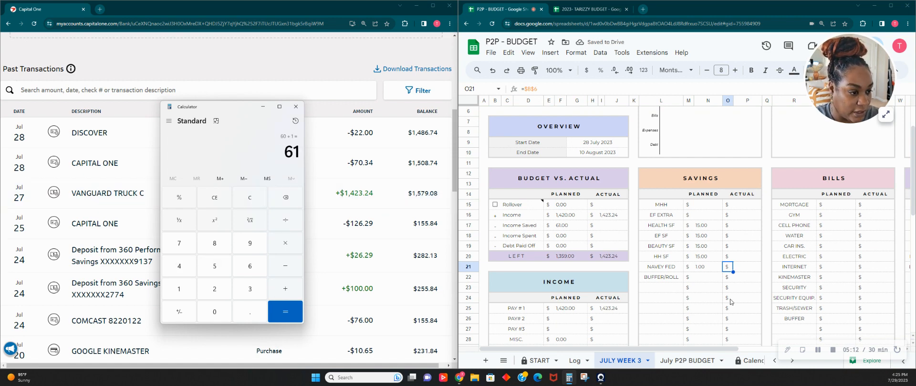
Open the July P2P BUDGET sheet for the mortgage amounts and calculate 1225.96 − 612.98 in Calculator
left_click_drag(707, 351, 792, 353)
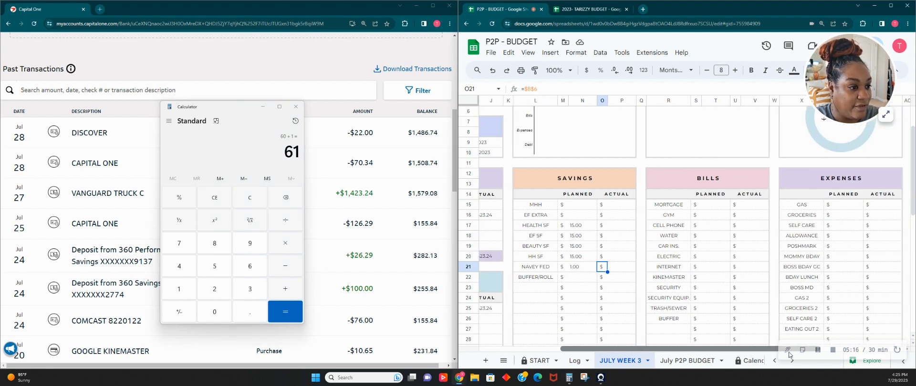
left_click(698, 205)
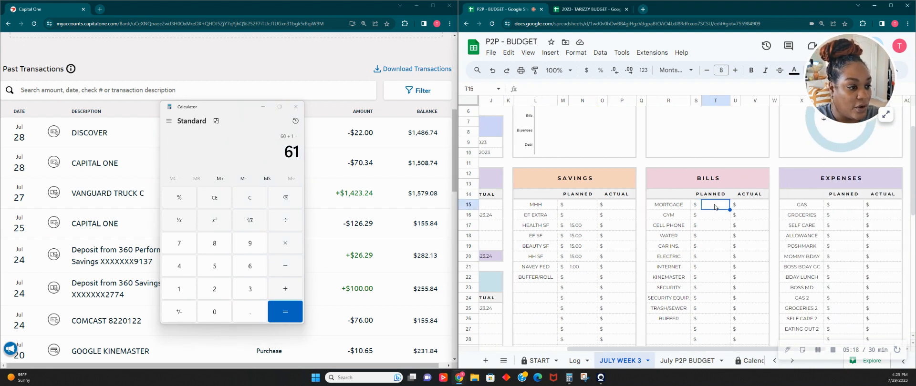
left_click(683, 362)
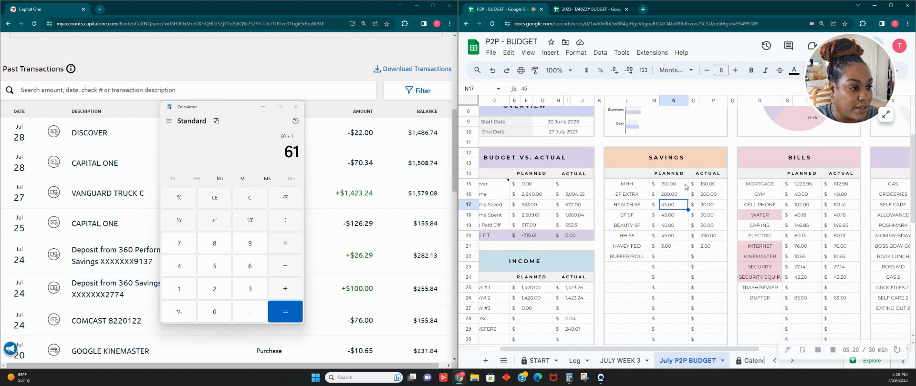
left_click(256, 202)
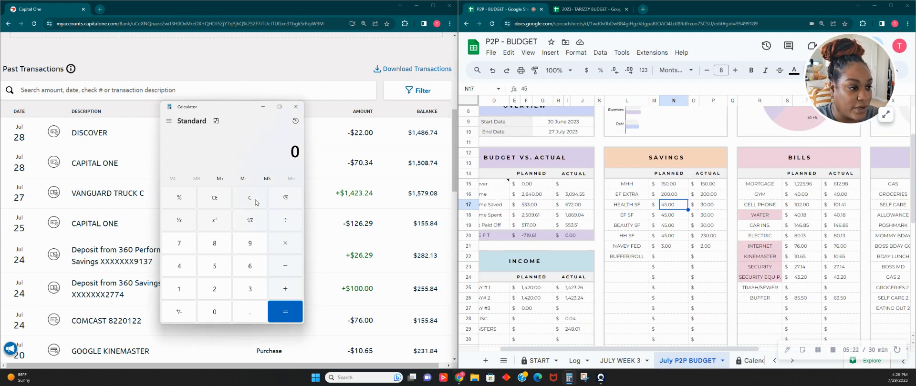
type("122539")
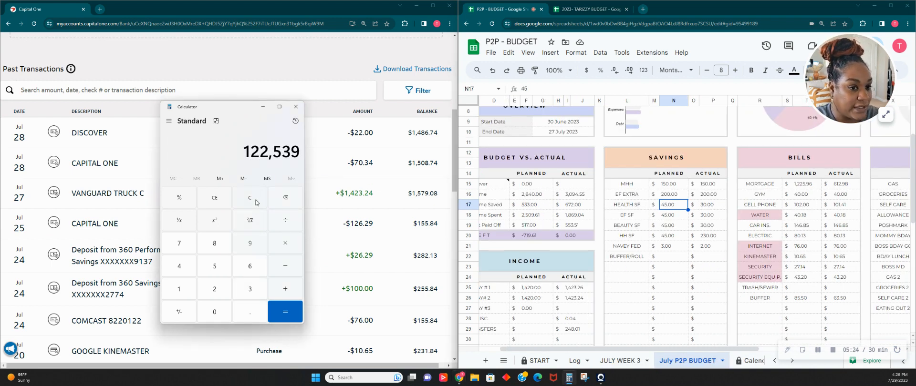
key("BackSpace")
key("BackSpace")
type(".")
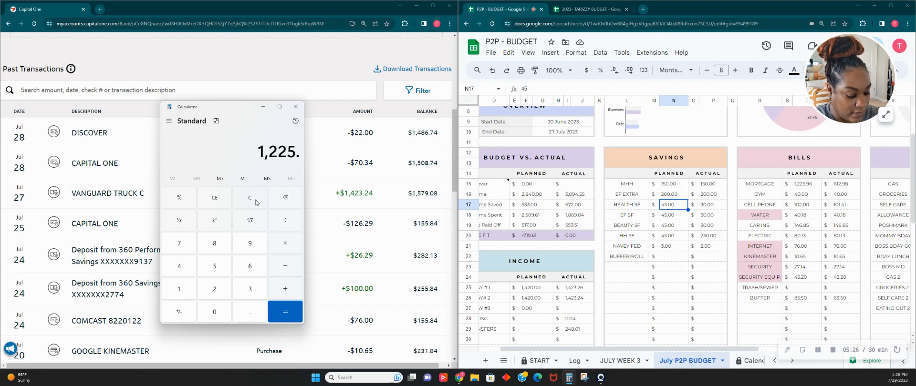
type("96 - 612.98")
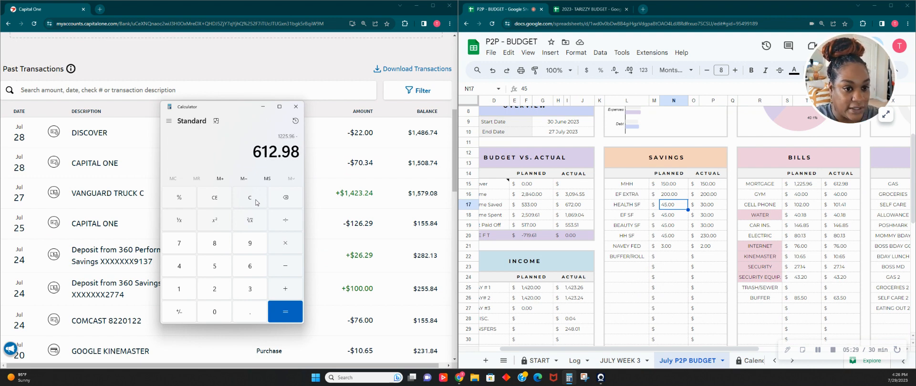
key("Return")
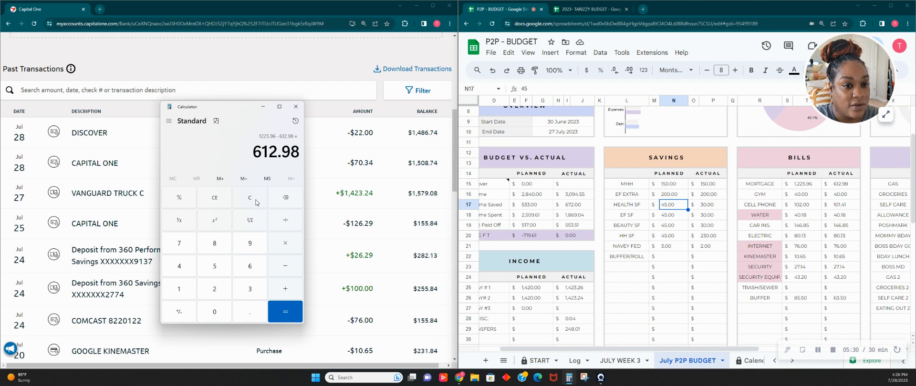
Set the planned MORTGAGE bill to 612.98 in the JULY WEEK 3 sheet
left_click(607, 361)
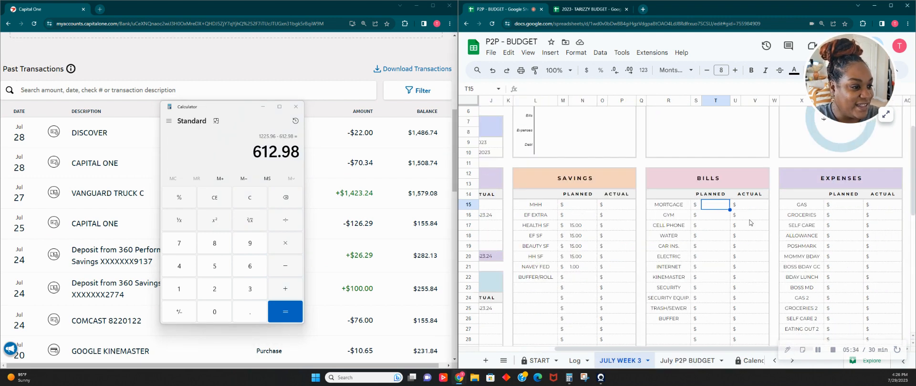
type("612.98")
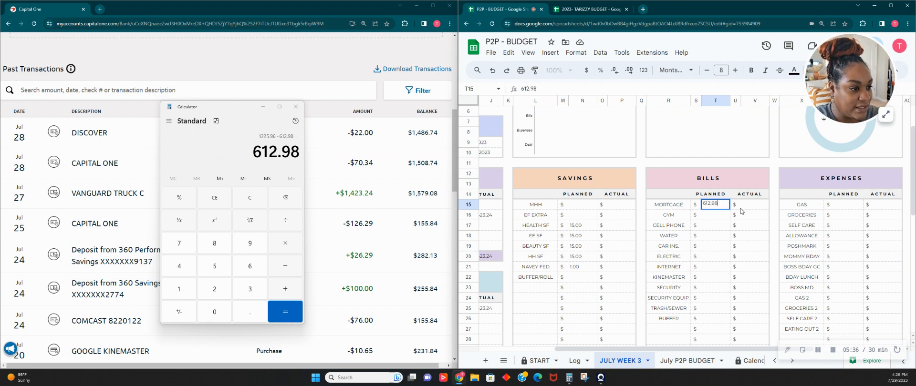
key("Return")
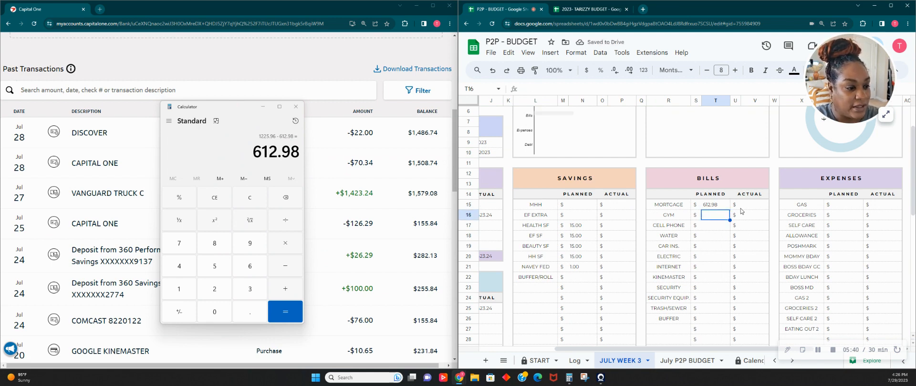
Check the bills in the July P2P BUDGET sheet, and set JULY WEEK 3 planned GYM to 40 and CELL PHONE to 102
left_click(685, 368)
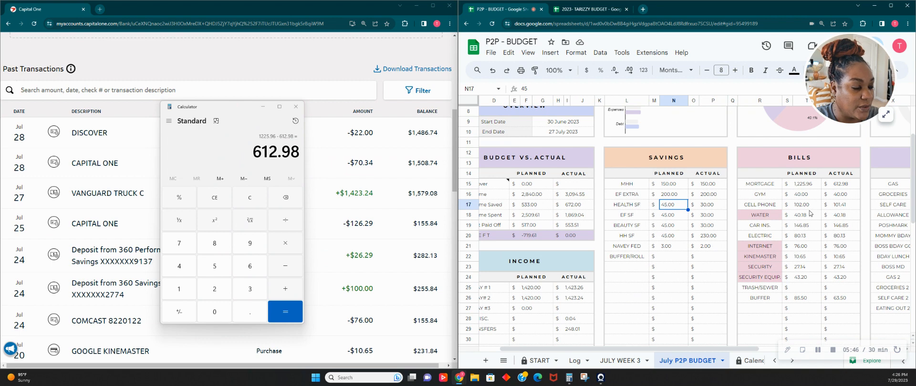
left_click(619, 367)
scroll(696, 234, "up", 2)
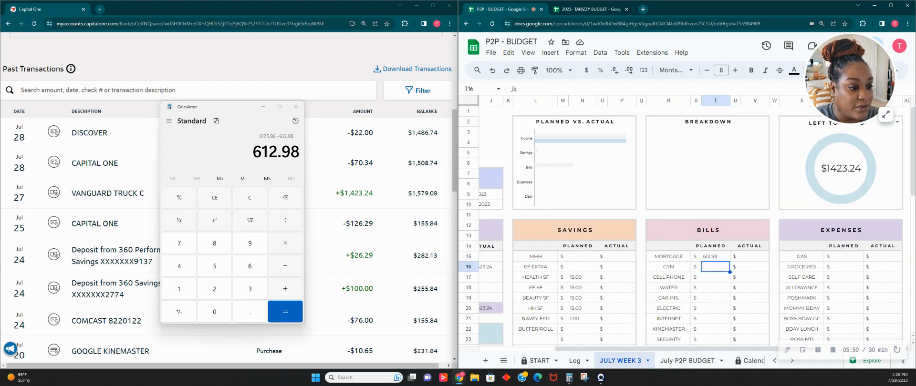
scroll(648, 336, "left", 5)
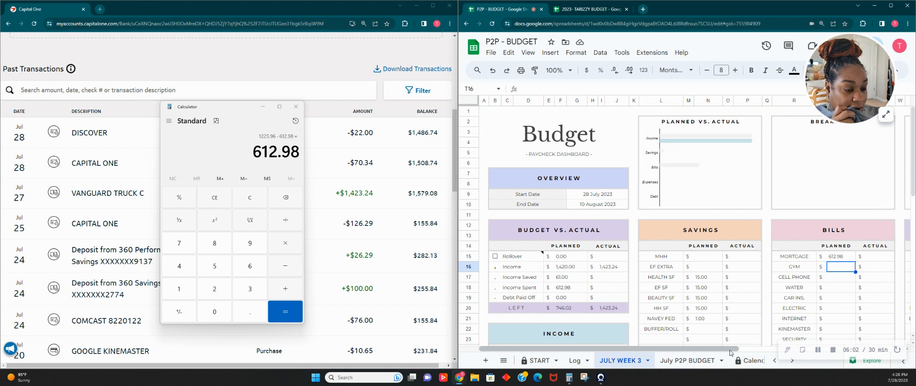
left_click_drag(730, 350, 786, 357)
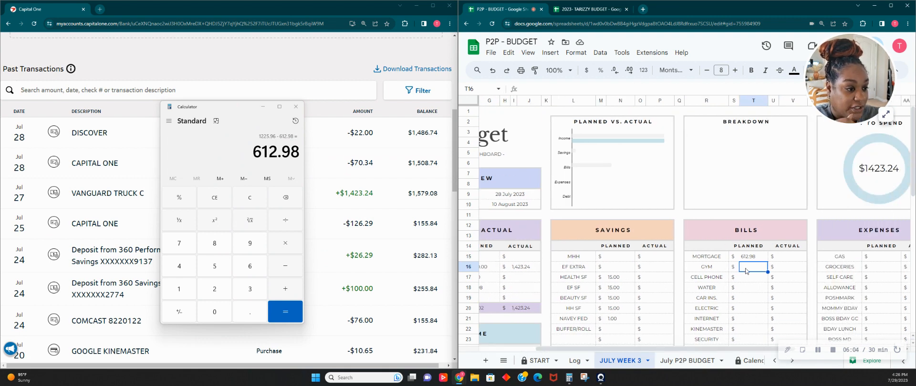
type("1")
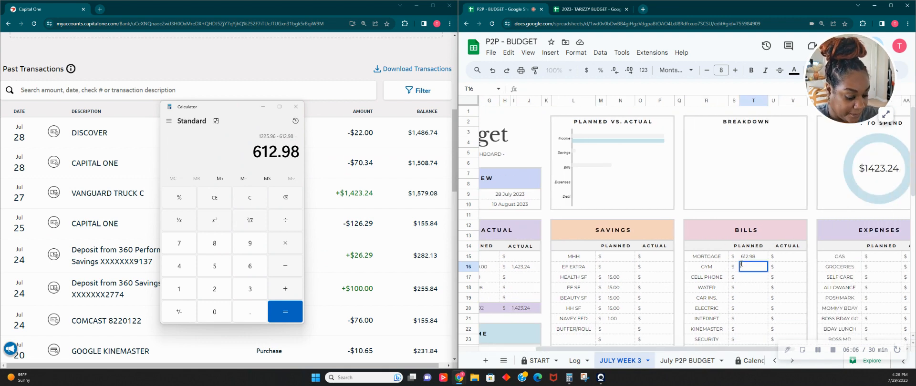
type("40")
key("Return")
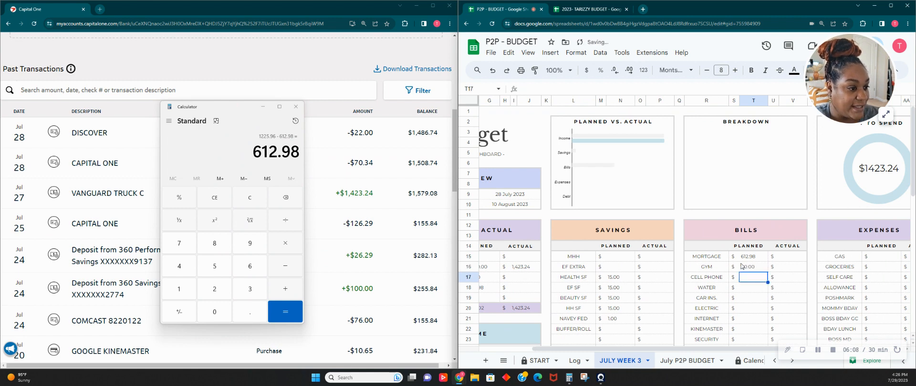
type("102")
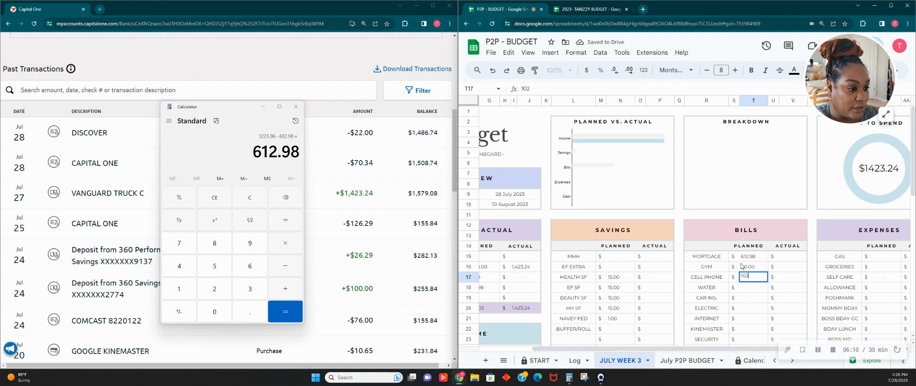
key("Return")
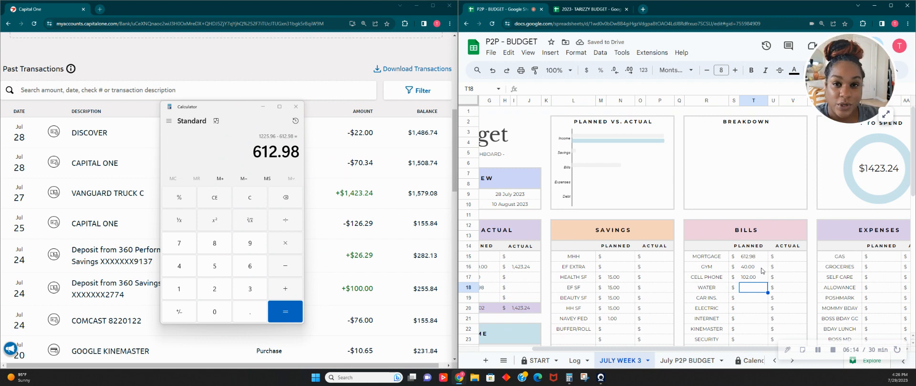
Review the bill due dates and paid marks in the Calendar sheet, and return to JULY WEEK 3
key("Down")
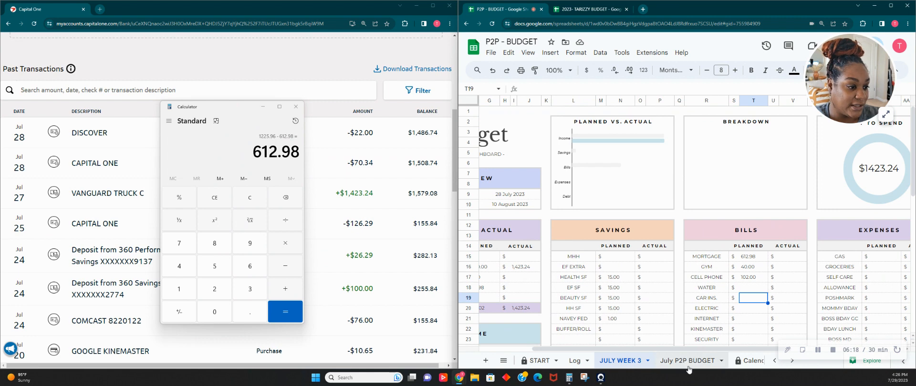
left_click(740, 365)
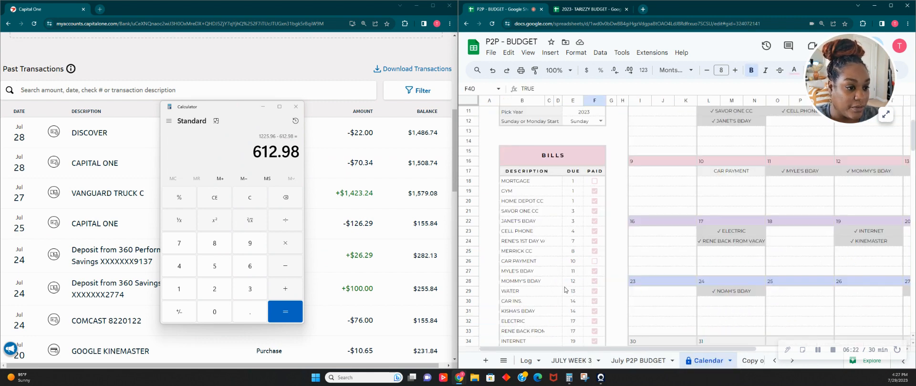
scroll(565, 289, "down", 1)
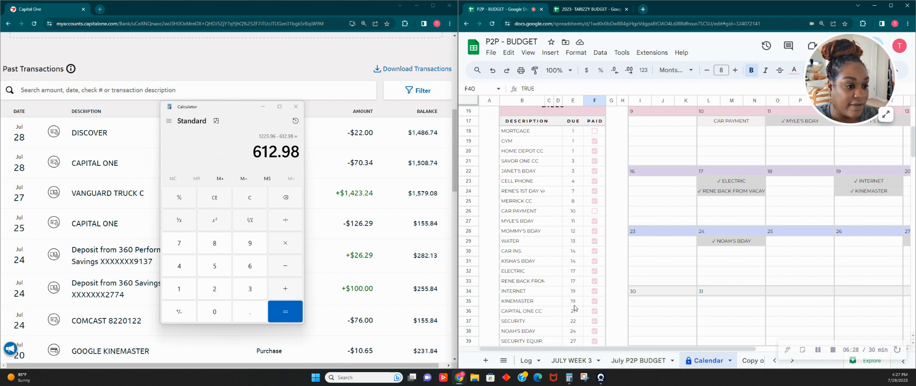
scroll(576, 327, "down", 2)
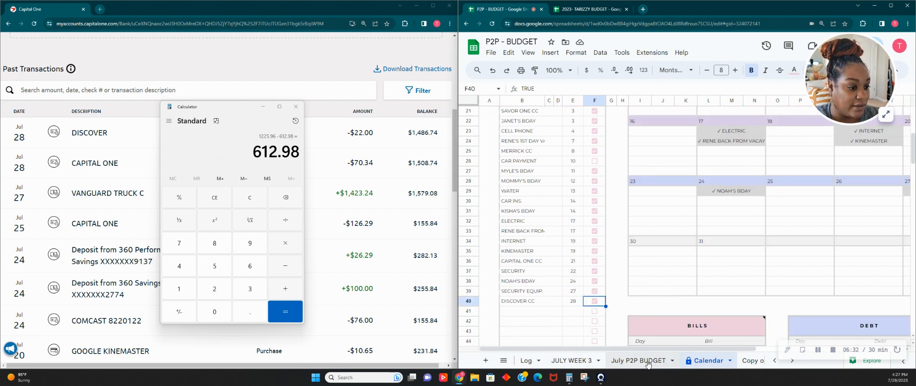
left_click(572, 361)
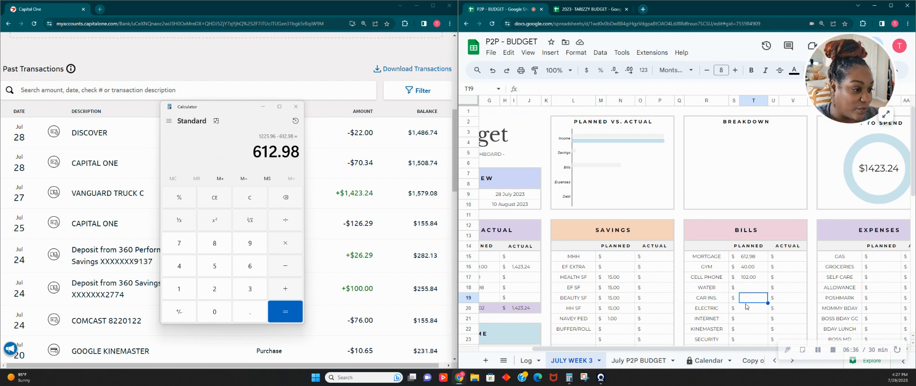
Set the planned WATER, CAR INS., ELECTRIC and INTERNET bills to 0 in JULY WEEK 3
scroll(747, 306, "down", 2)
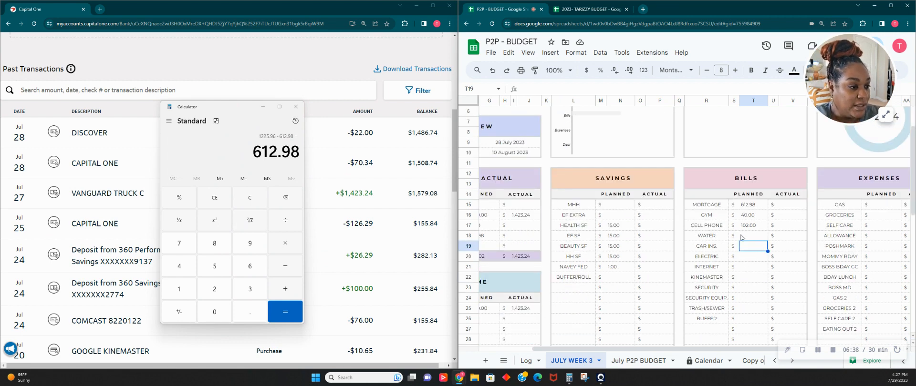
left_click(742, 237)
type("0")
key("Return")
type("0")
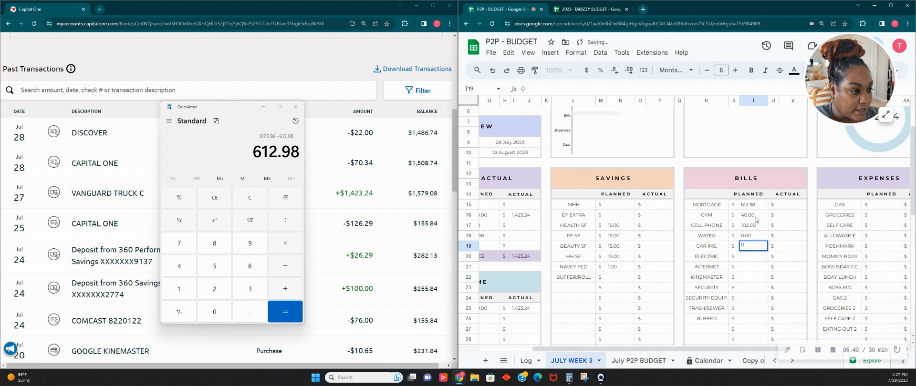
key("Return")
type("0")
key("Return")
type("0")
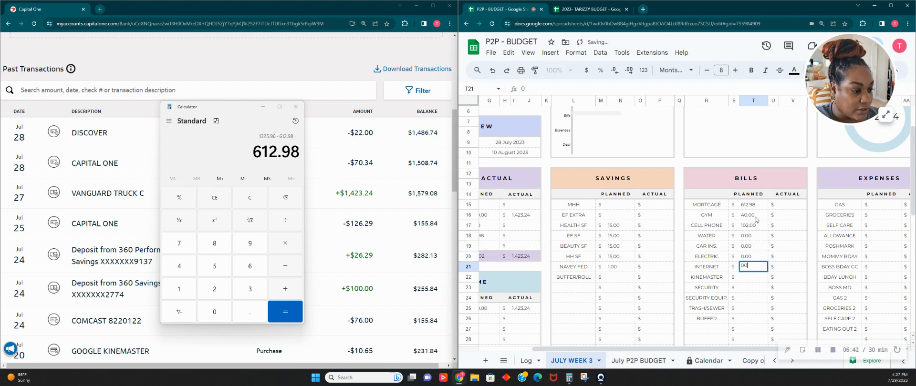
key("Return")
Enter 0 as the planned amount for the KINEMASTER, SECURITY and SECURITY EQUIP. bills
key("Down")
type("0")
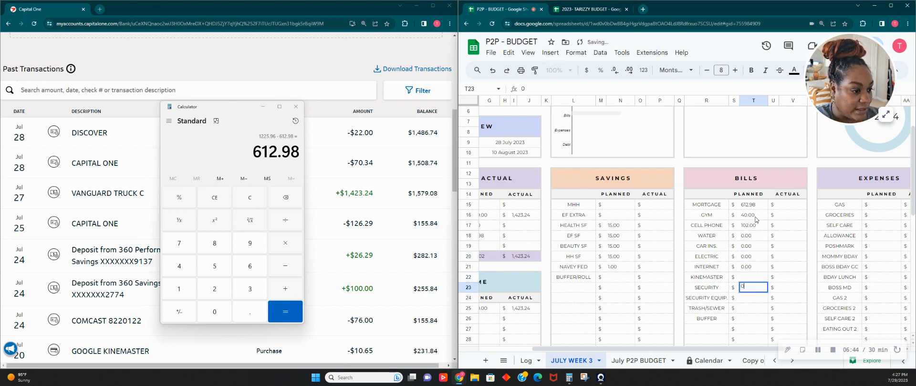
key("Up")
type("0")
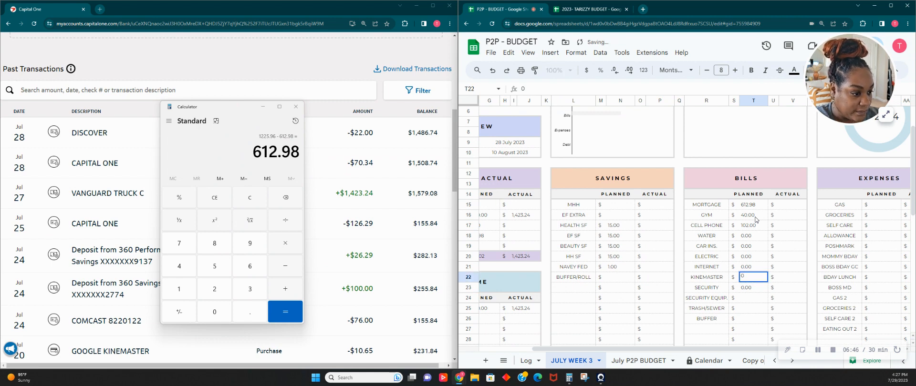
key("Return")
key("Down")
type("0")
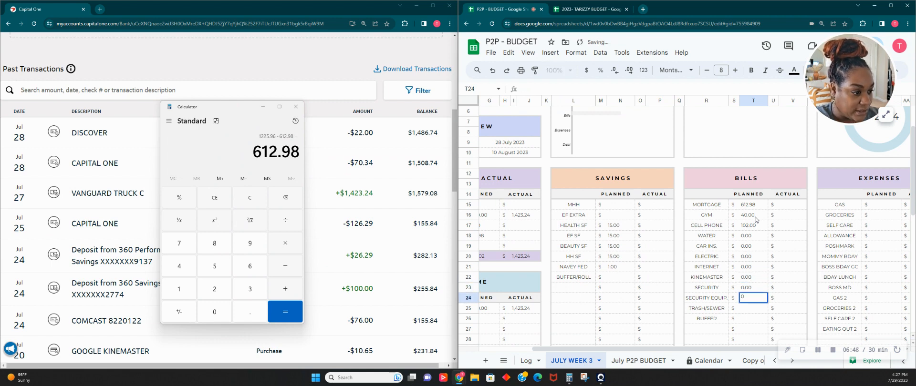
key("Return")
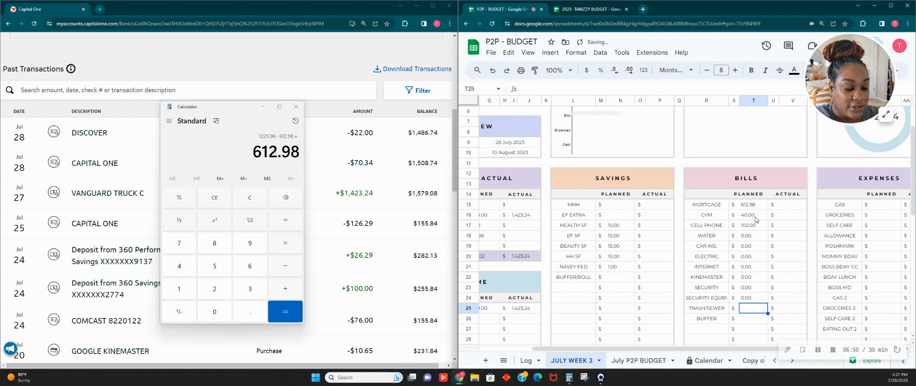
Set the planned TRASH/SEWER bill to 95 and bring the Expenses and Debt tables into view
type("95")
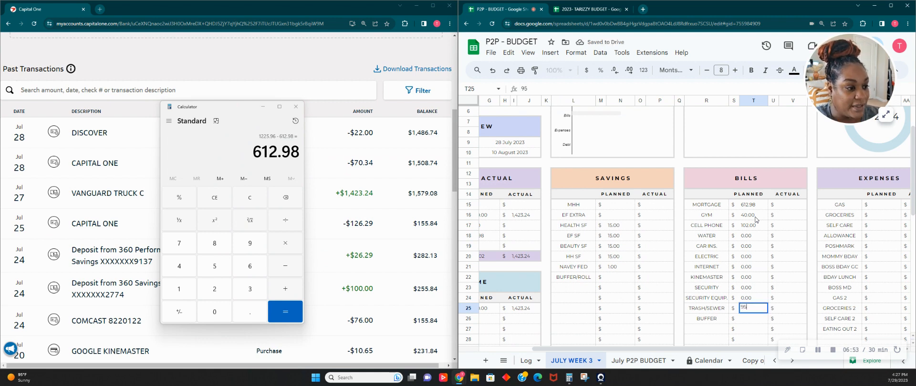
key("Tab")
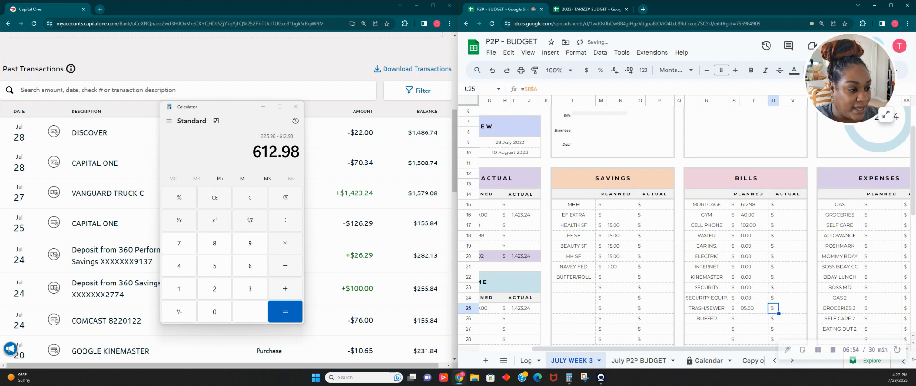
scroll(729, 319, "down", 2)
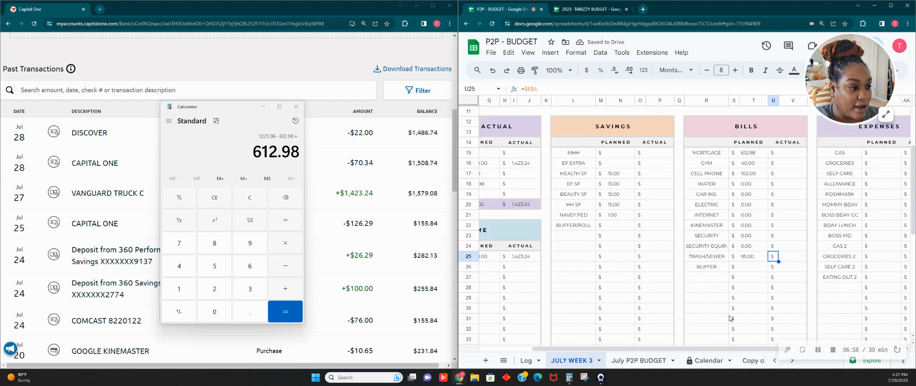
left_click_drag(747, 351, 847, 365)
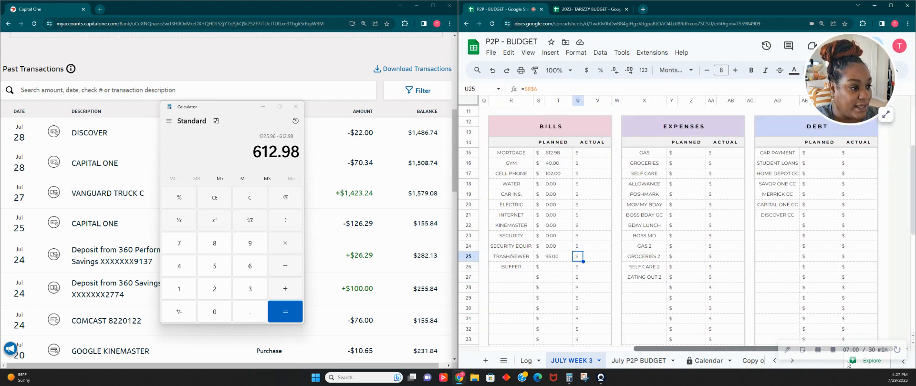
Set the planned GAS and GROCERIES expenses to 80 each in JULY WEEK 3
left_click(692, 157)
type("80")
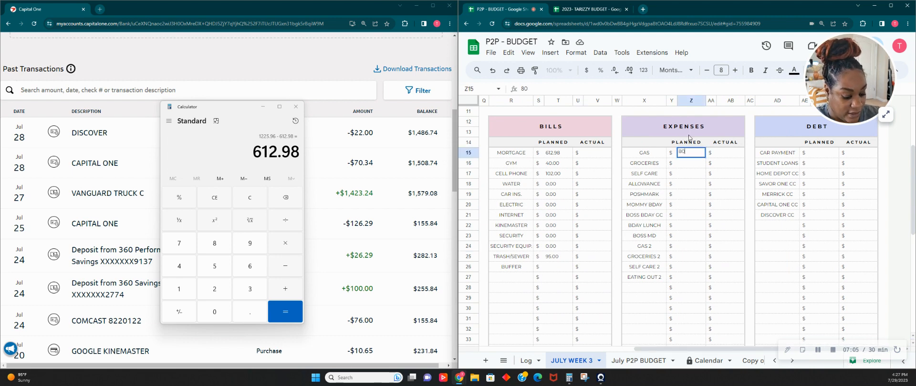
key("Return")
type("80")
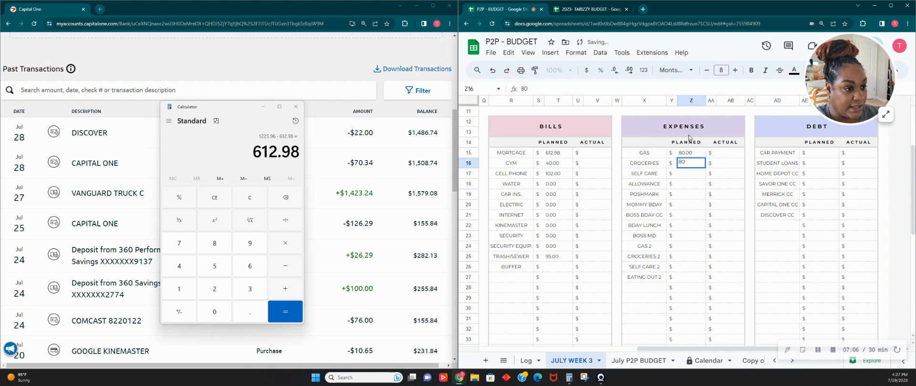
key("Return")
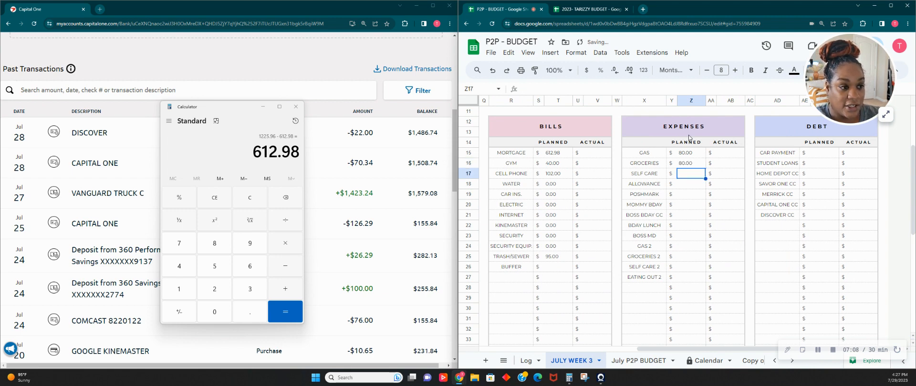
Set the planned SELF CARE expense to 20 and the planned ALLOWANCE expense to 40
type("5")
key("BackSpace")
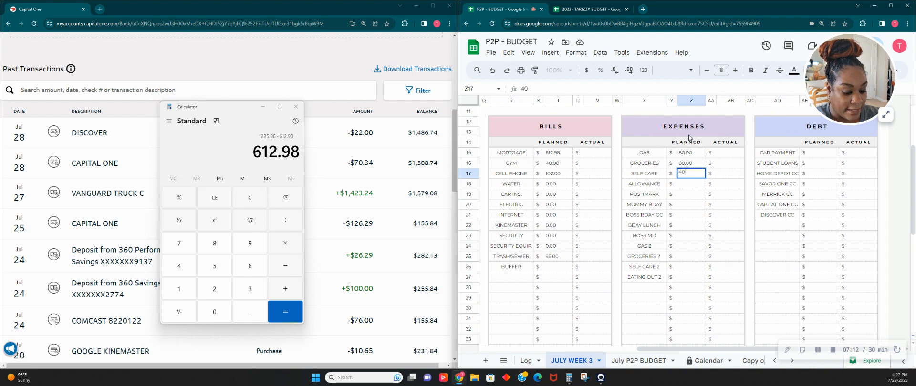
type("30")
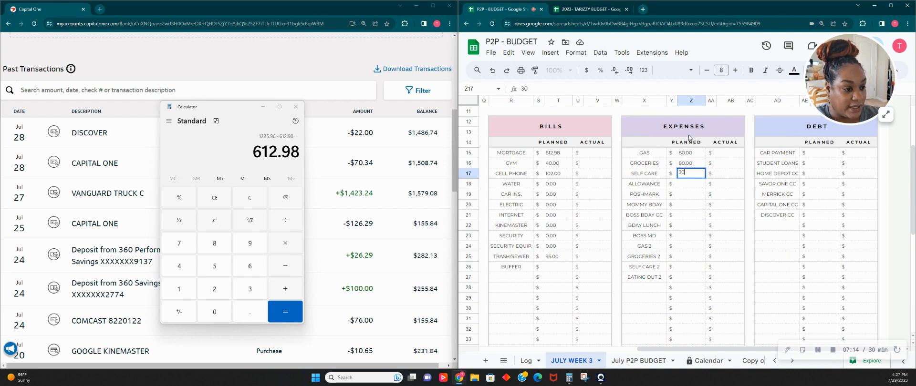
key("BackSpace")
key("BackSpace")
type("20")
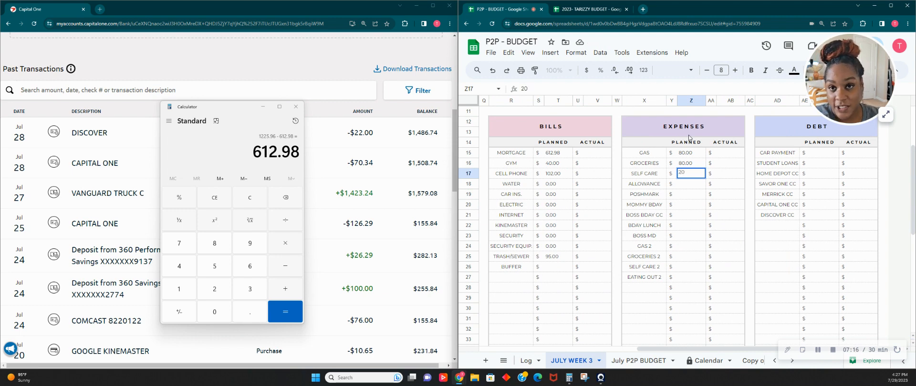
key("Return")
type("40")
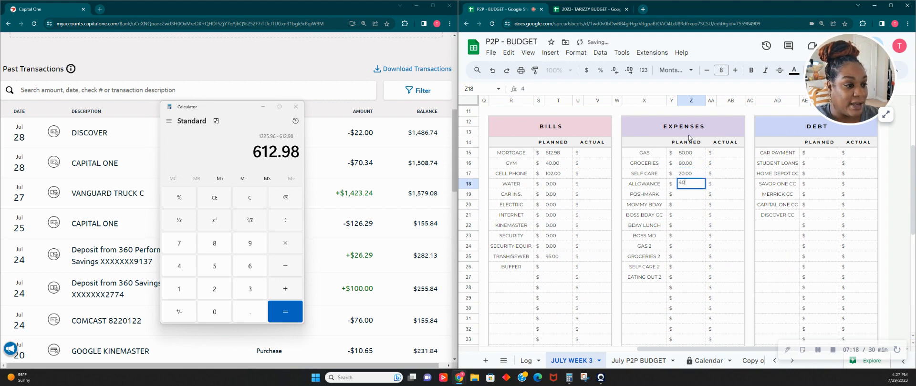
key("Return")
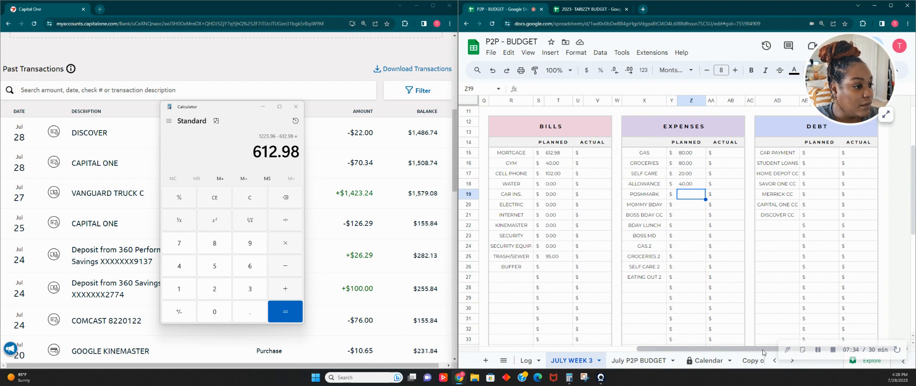
Check the car payment in the July P2P BUDGET sheet and enter 233.50 as its planned debt in JULY WEEK 3
left_click(827, 155)
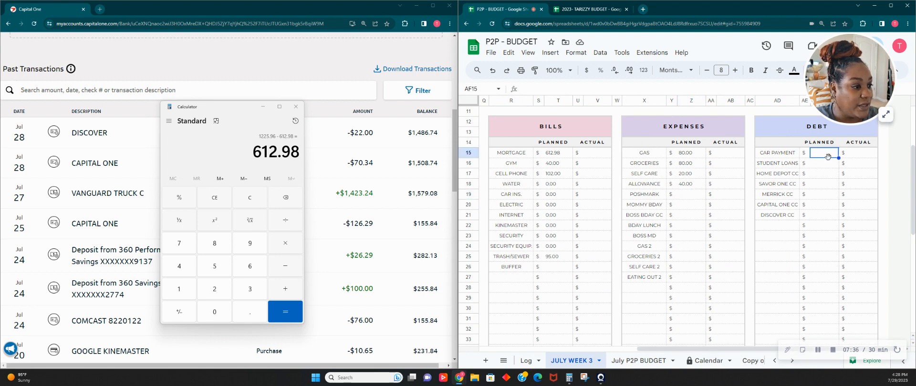
left_click(648, 364)
scroll(851, 351, "right", 5)
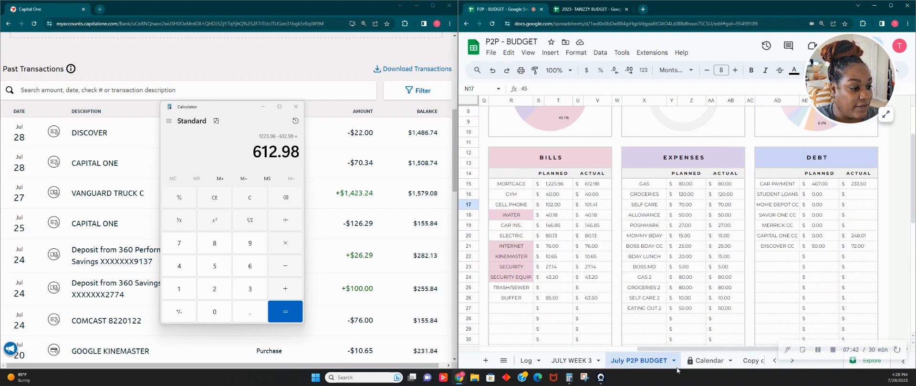
left_click(571, 361)
type("3")
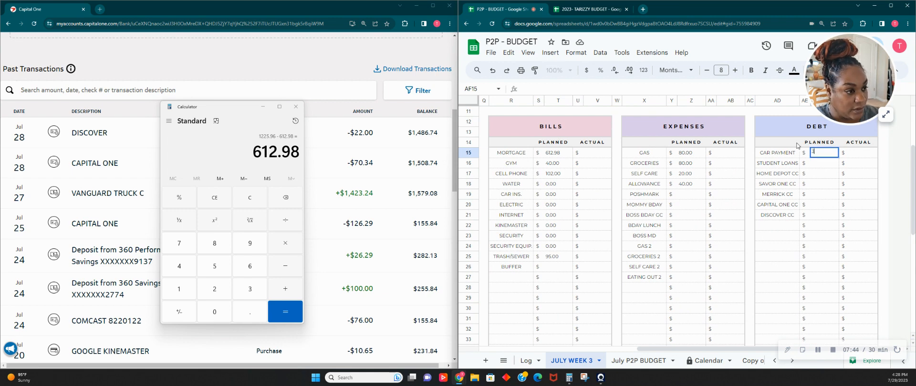
type("233.5")
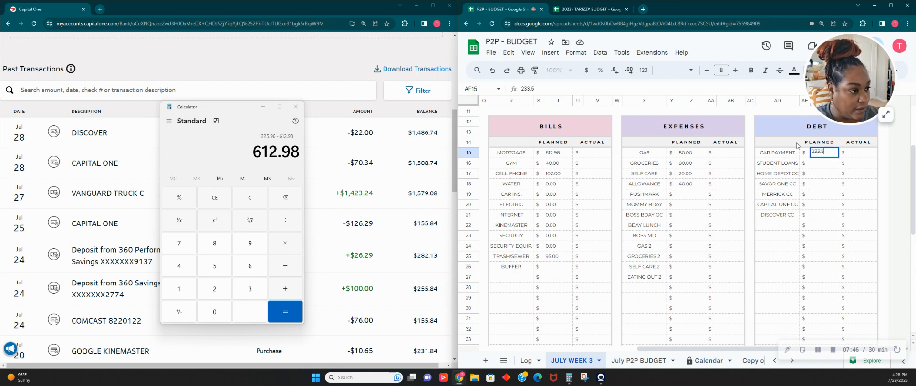
type("0")
key("Return")
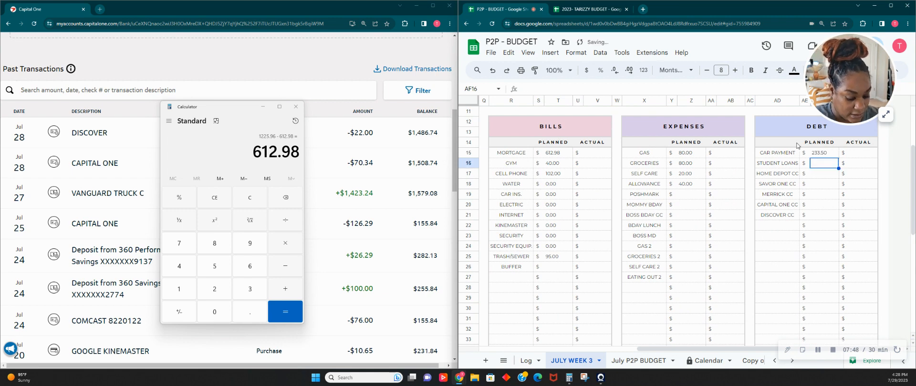
Enter 0 as the planned amount for STUDENT LOANS and the HOME DEPOT, SAVOR ONE, MERRICK, CAPITAL ONE and DISCOVER card debts
type("00")
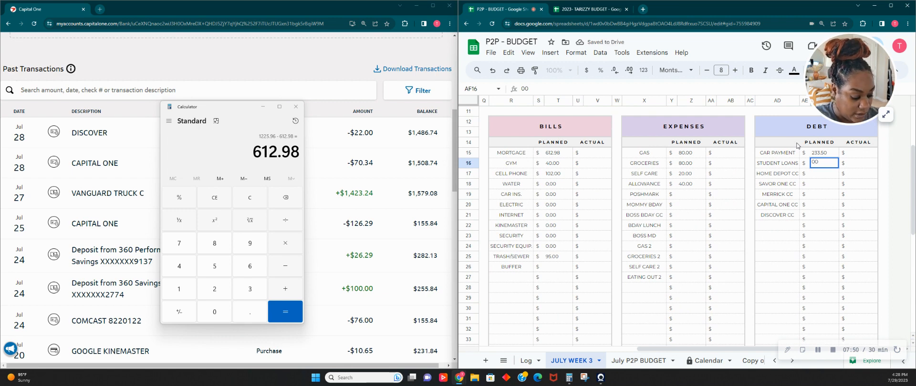
key("Return")
type("0")
key("Return")
type("0")
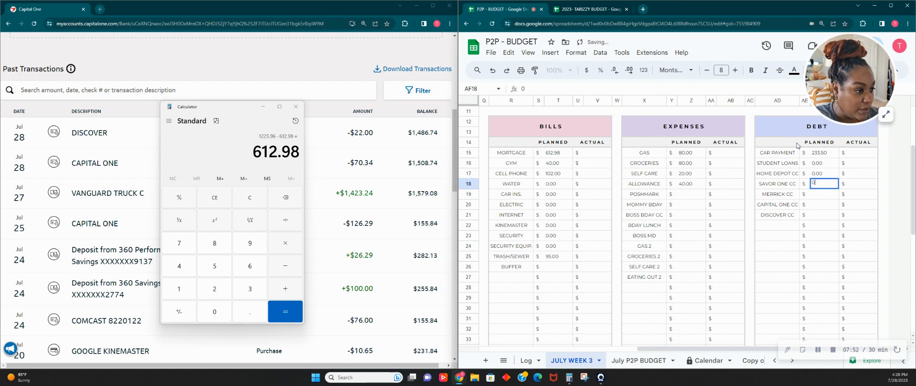
key("Return")
type("0")
key("Return")
type("0")
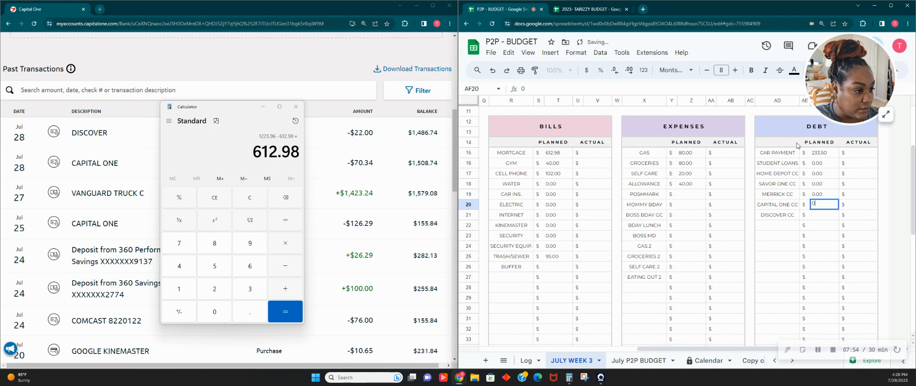
key("Return")
type("0")
key("Return")
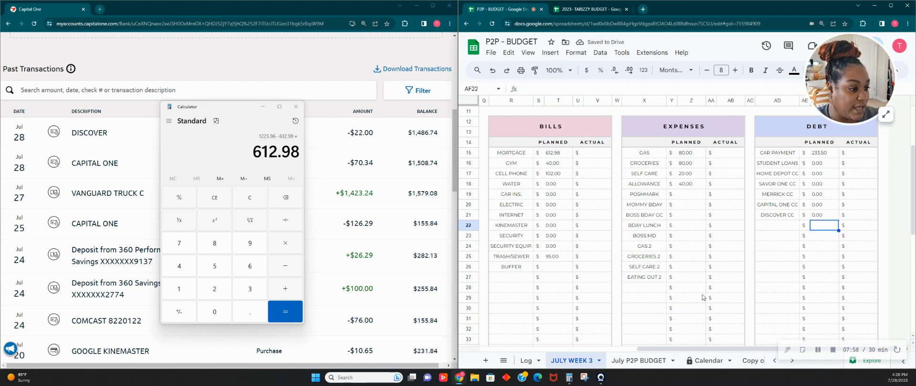
Enter 63.50 as the planned ROLLOVER amount in the Income table
left_click_drag(754, 350, 628, 343)
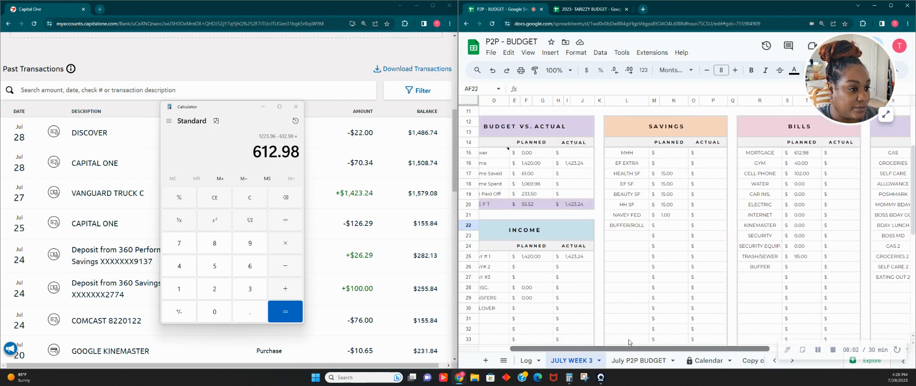
scroll(628, 340, "down", 4)
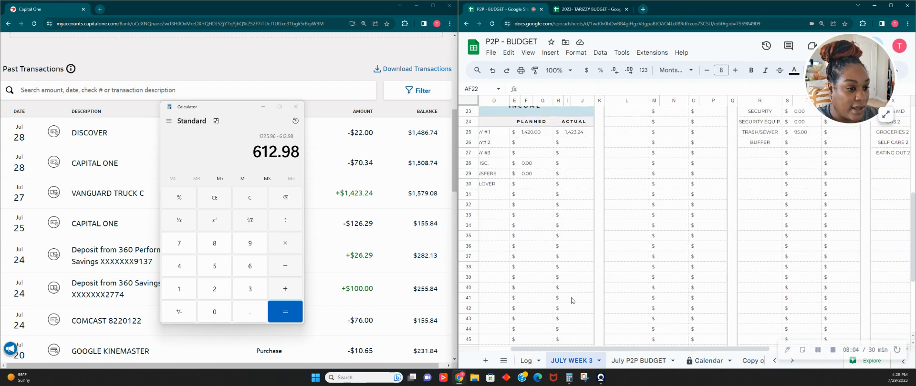
scroll(572, 301, "up", 4)
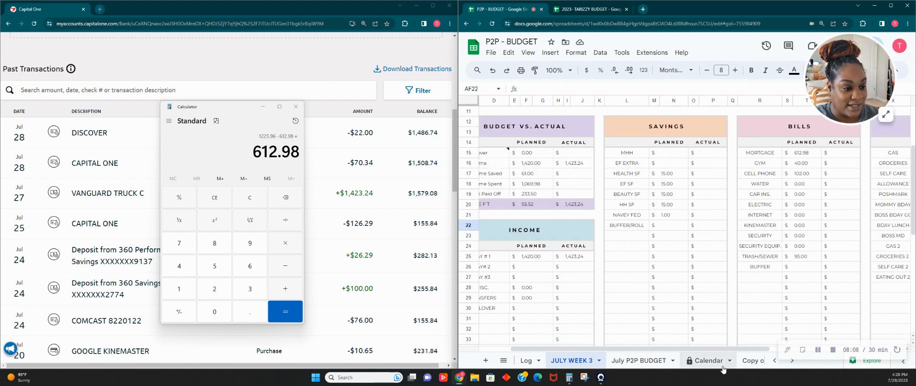
left_click_drag(671, 349, 640, 337)
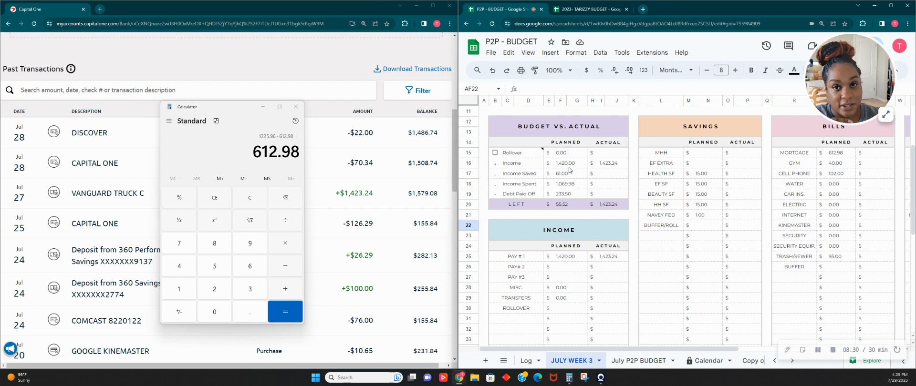
left_click(576, 308)
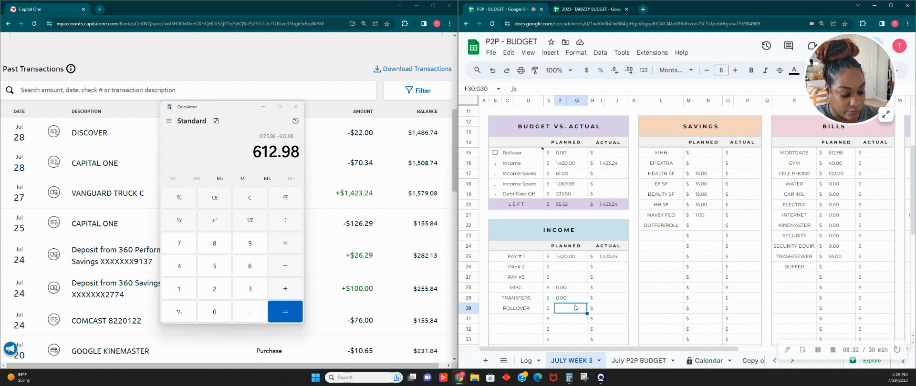
type("65")
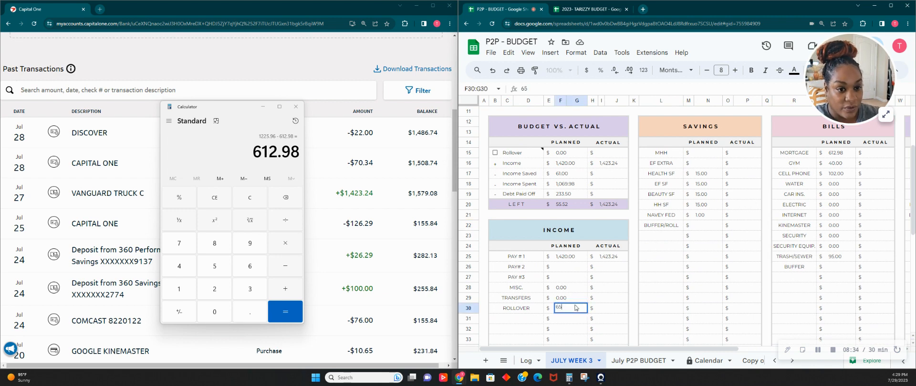
key("BackSpace")
key("BackSpace")
type("6")
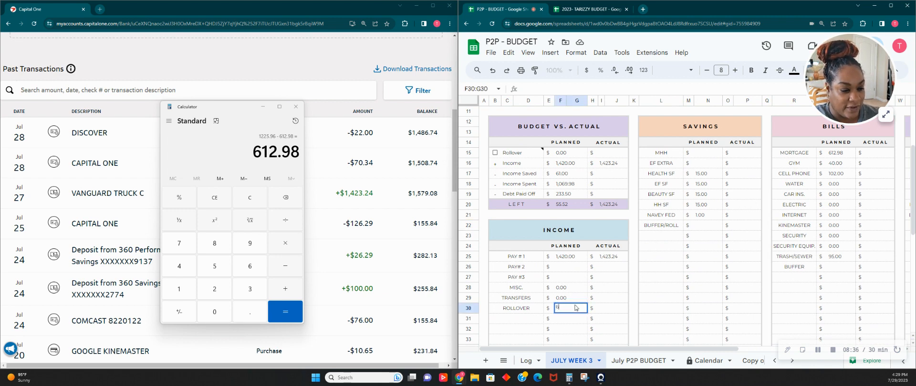
type("3.50")
Verify the rollover by subtracting 70.34 and 22 from 155.84 in the calculator, and commit the planned ROLLOVER entry
left_click(243, 203)
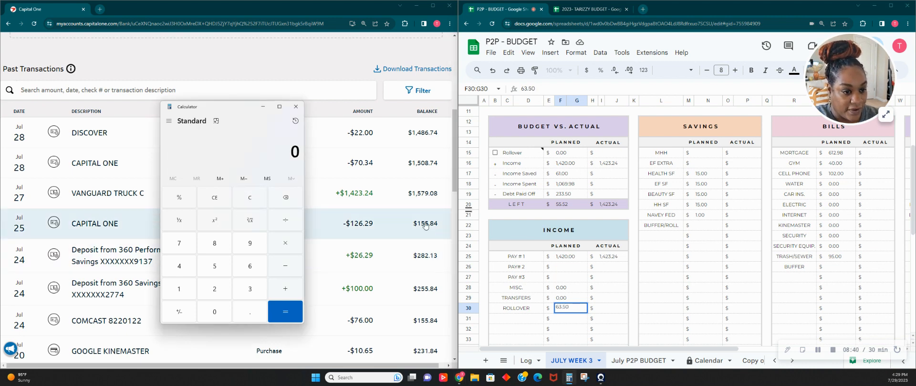
type("15584")
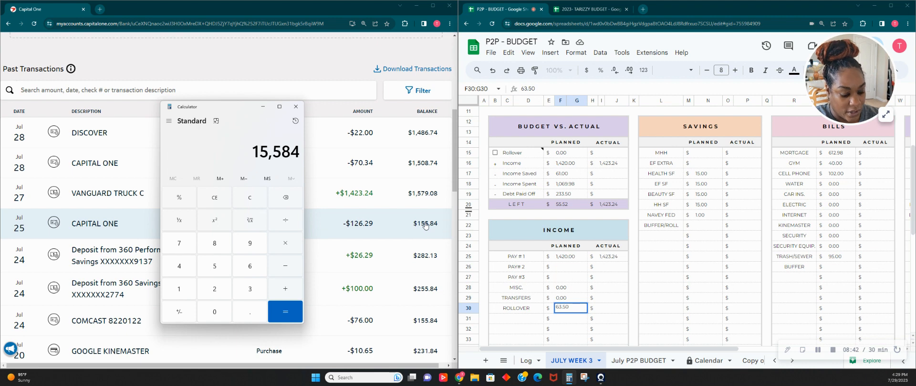
key("BackSpace")
key("BackSpace")
type(".84")
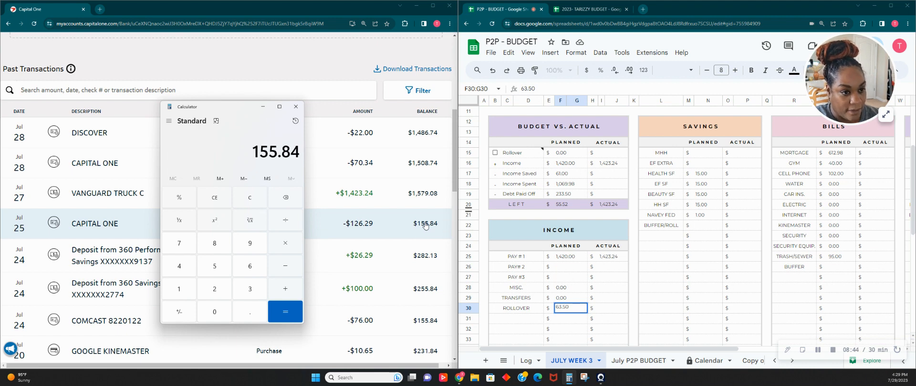
type("-70.34")
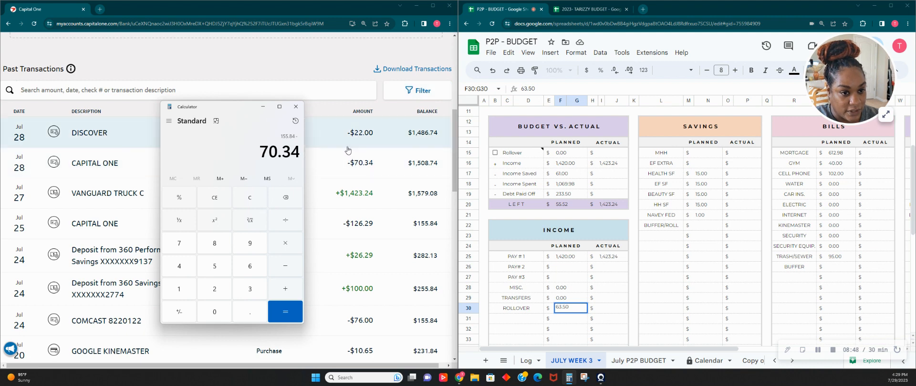
type("-22")
key("Return")
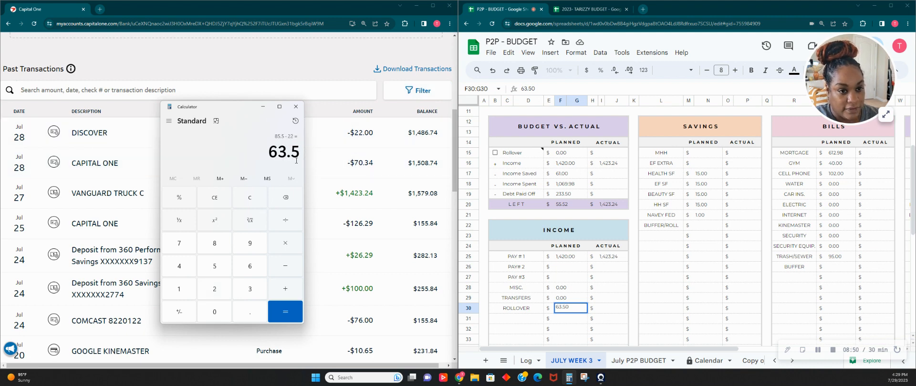
left_click_drag(590, 316, 594, 312)
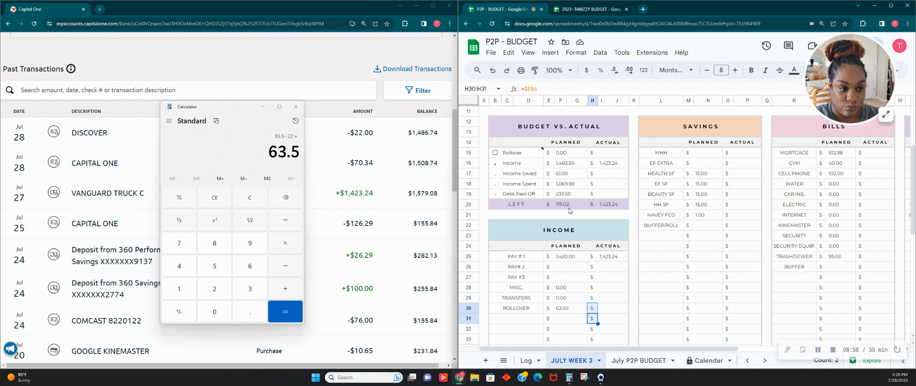
Set the planned PAY #1 income to 1423.24
left_click(575, 258)
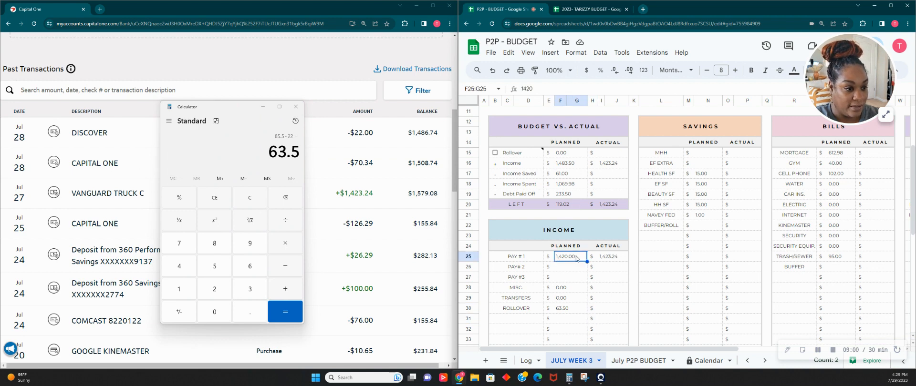
type("1483.")
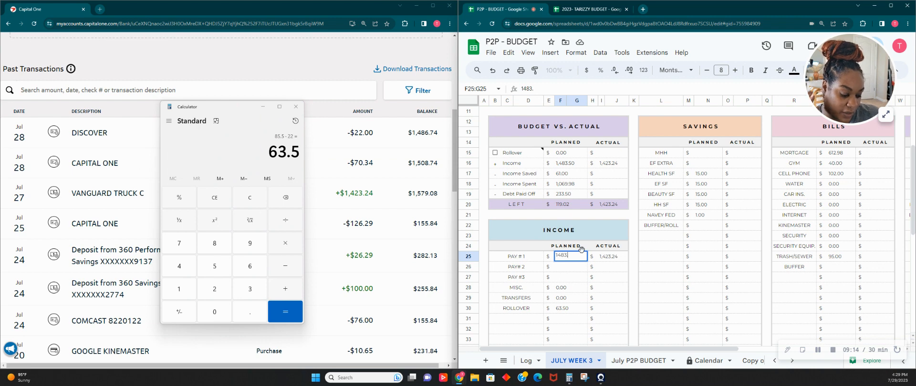
key("BackSpace")
key("BackSpace")
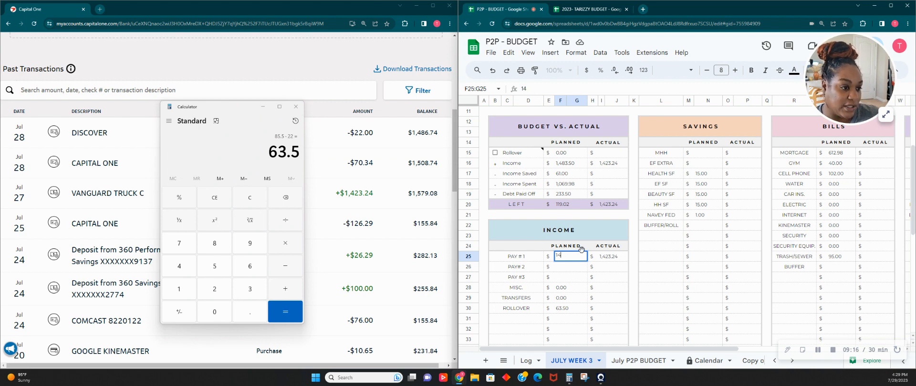
type("23.24")
key("Tab")
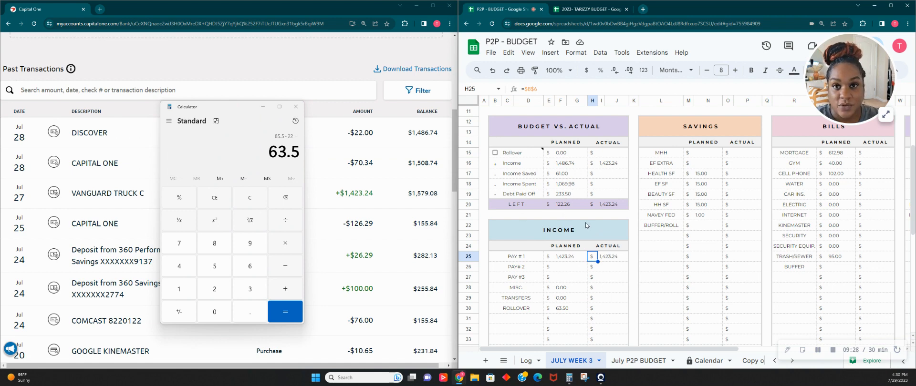
Clear and put away the calculator, and review the planned savings, bills and expenses in the JULY WEEK 3 budget
left_click(248, 200)
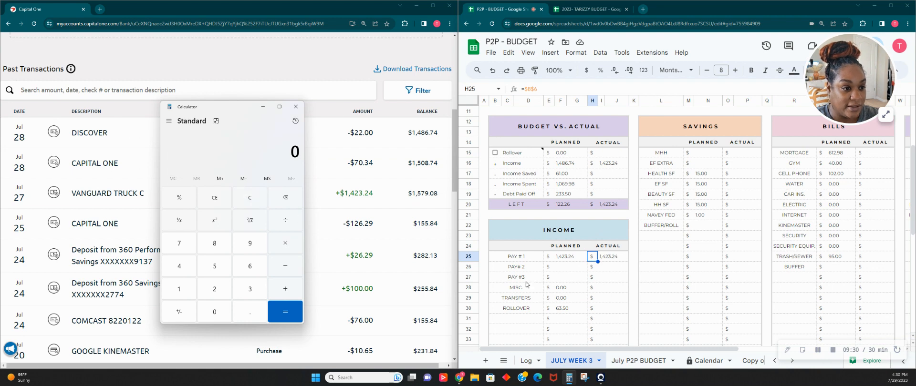
scroll(664, 318, "down", 1)
scroll(666, 316, "down", 3)
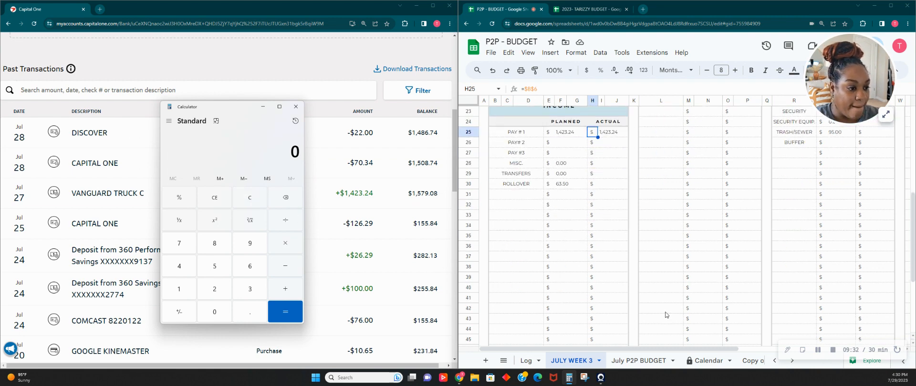
scroll(666, 315, "up", 3)
left_click_drag(698, 350, 759, 354)
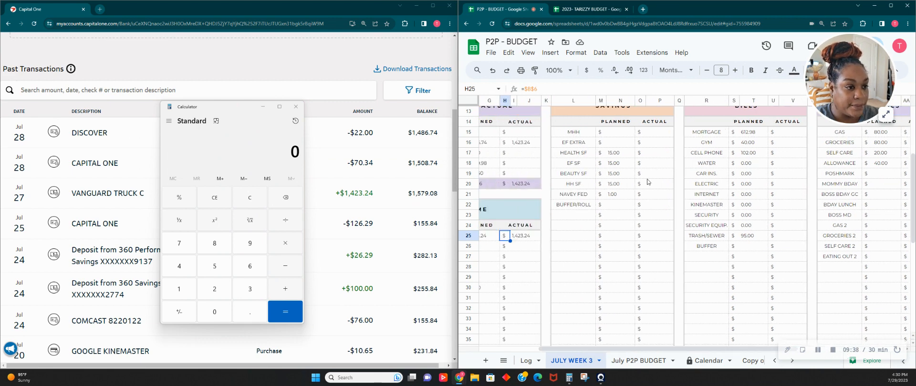
scroll(648, 181, "up", 2)
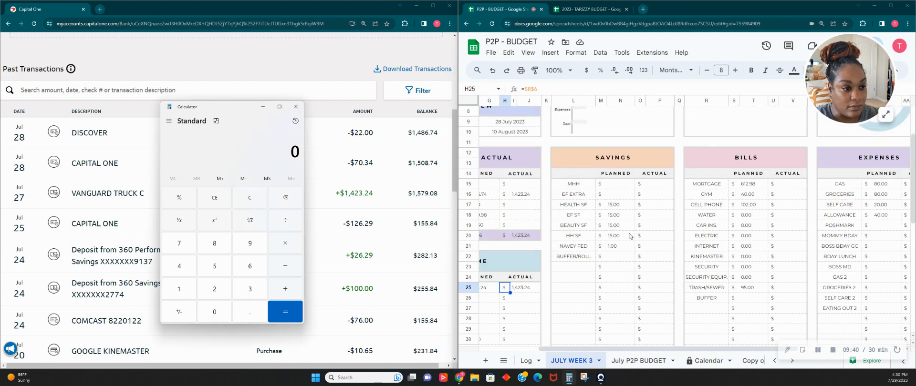
left_click(263, 106)
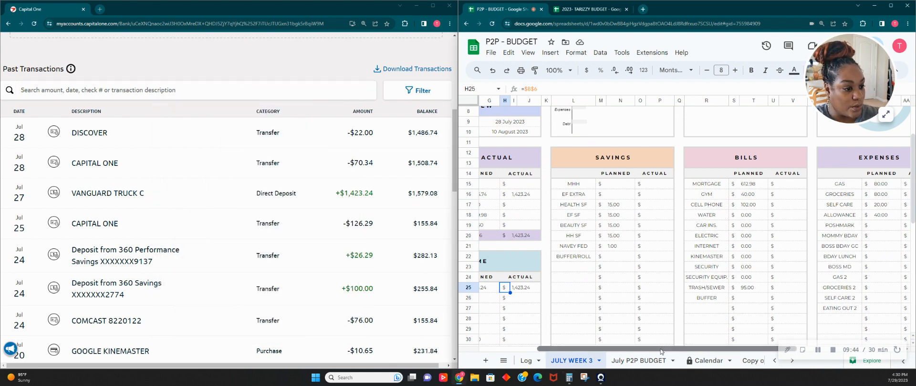
left_click_drag(660, 350, 623, 349)
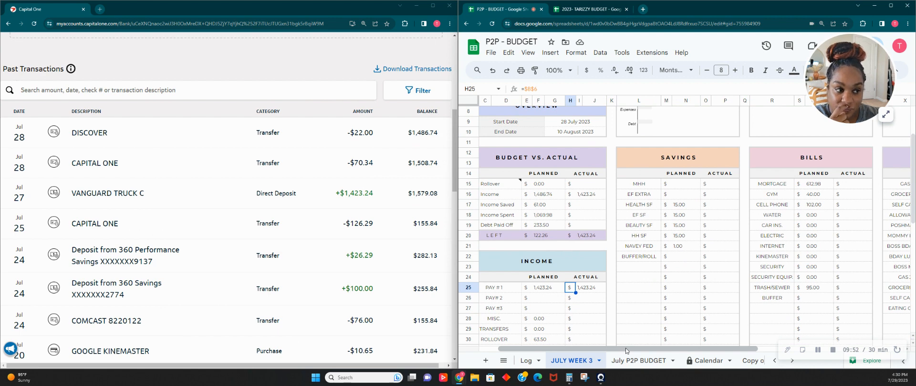
In the Capital One account, start a money transfer from checking with HEALTH IS WEALTH as the destination
scroll(243, 89, "up", 5)
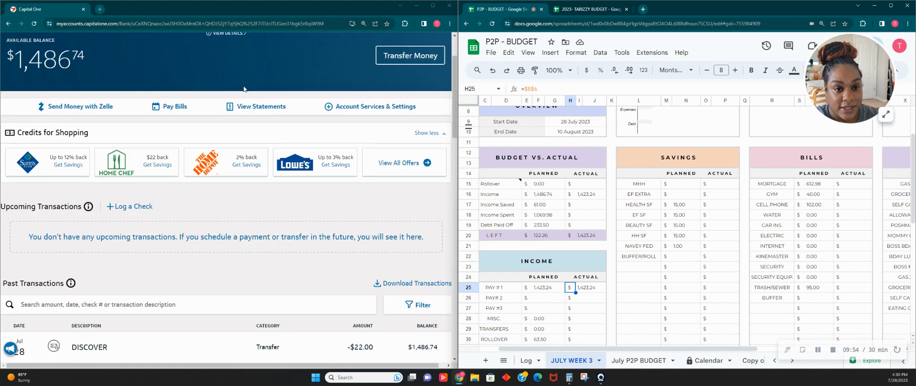
scroll(244, 89, "up", 2)
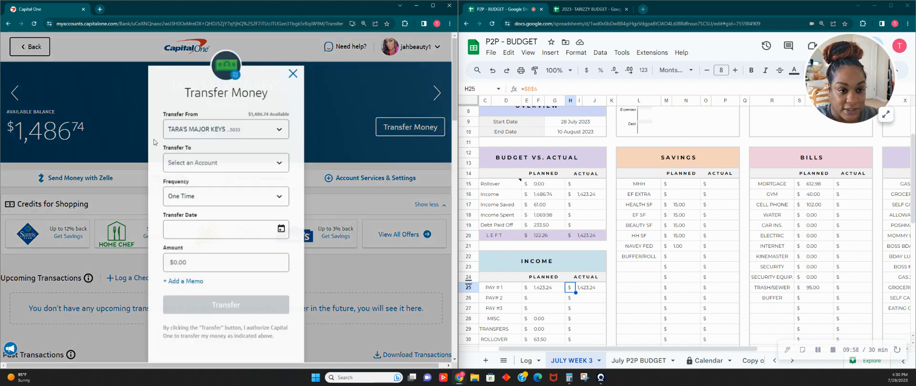
left_click(212, 157)
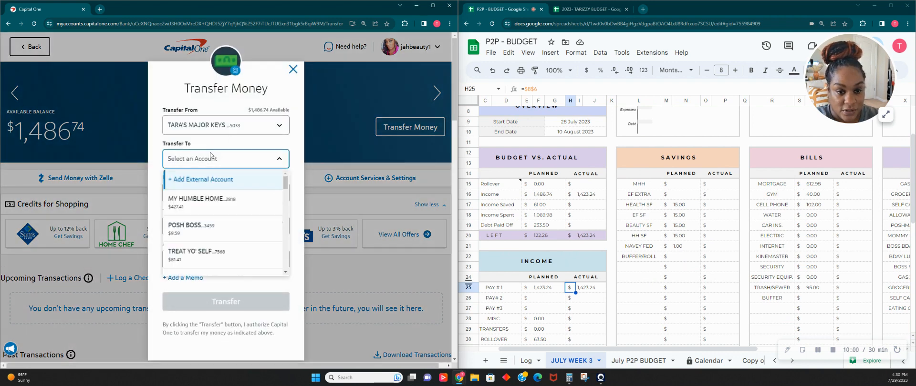
scroll(205, 218, "down", 2)
scroll(205, 219, "down", 5)
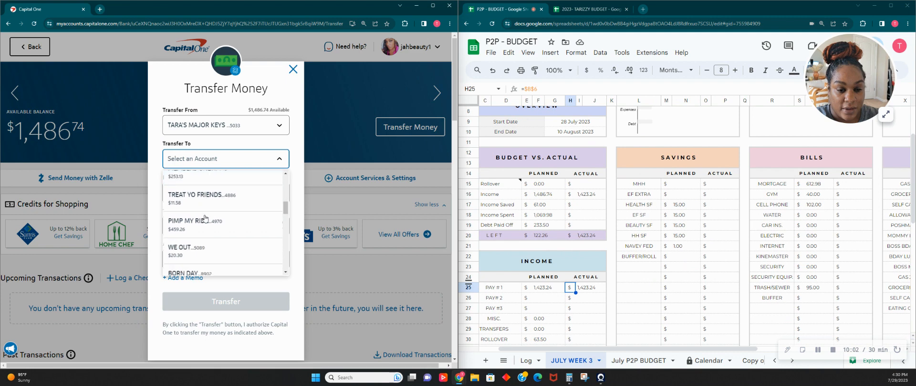
scroll(205, 219, "down", 3)
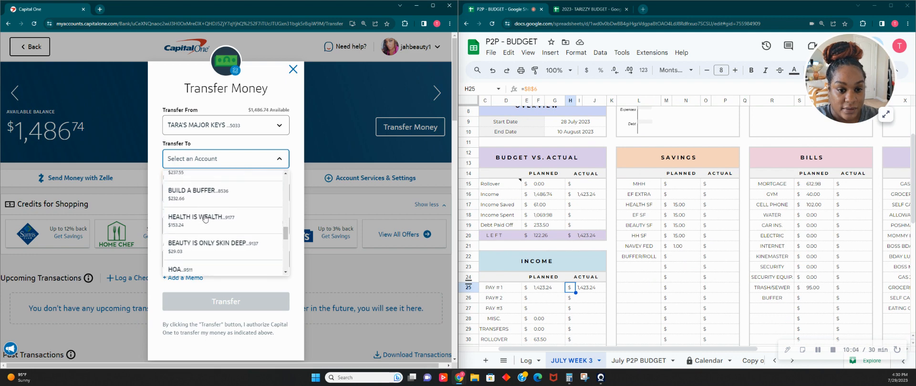
left_click(206, 217)
Send $15.00 to HEALTH IS WEALTH with the memo HELATH and close the confirmation
left_click(198, 260)
type("15.00")
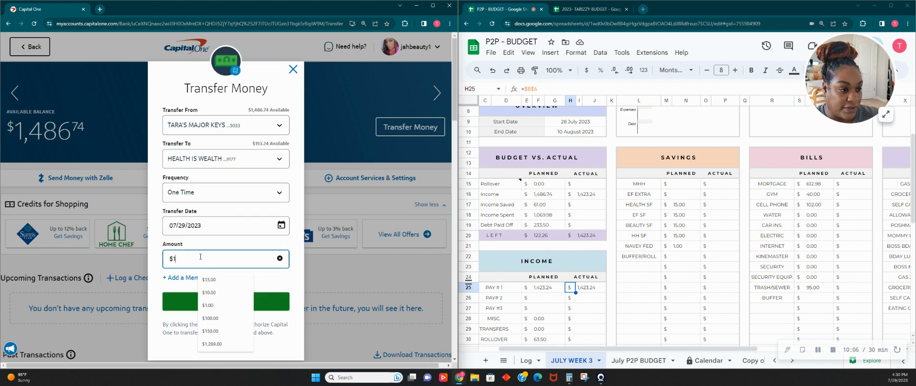
left_click(178, 277)
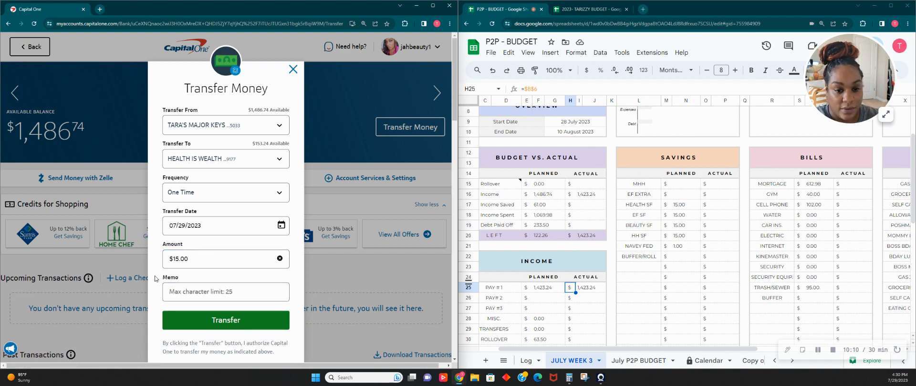
left_click(187, 286)
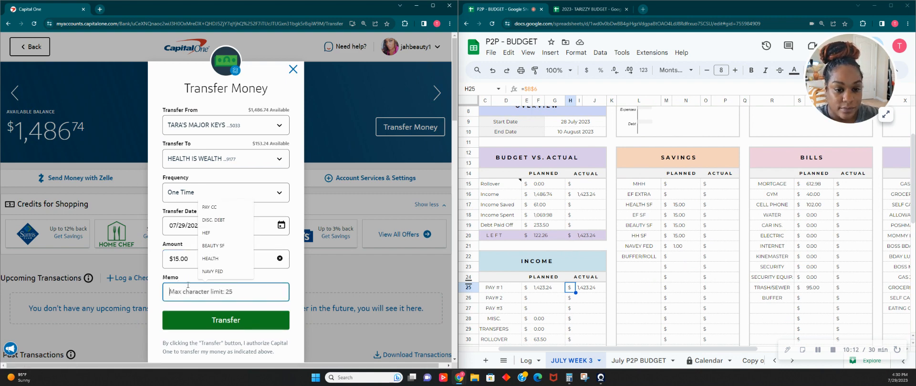
type("HELATH")
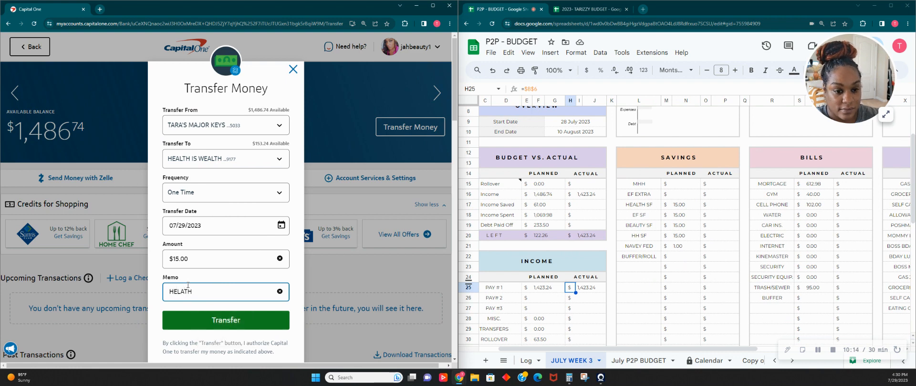
left_click(188, 319)
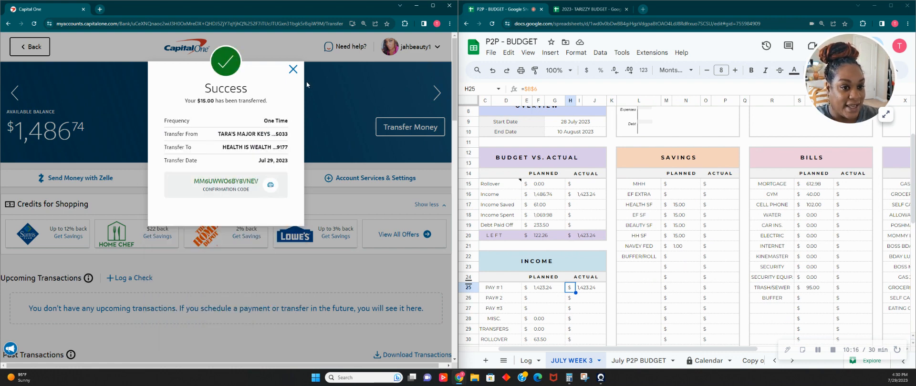
left_click(293, 69)
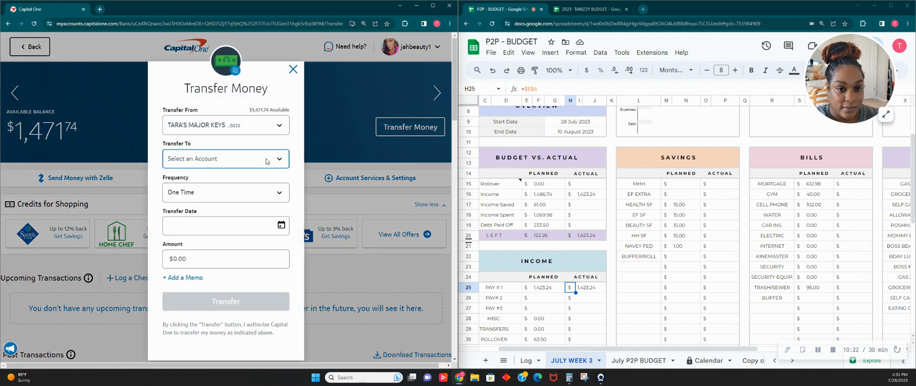
Transfer $15.00 from checking to EMERGENCY FUND 3K with the memo EF and close the confirmation
left_click(229, 159)
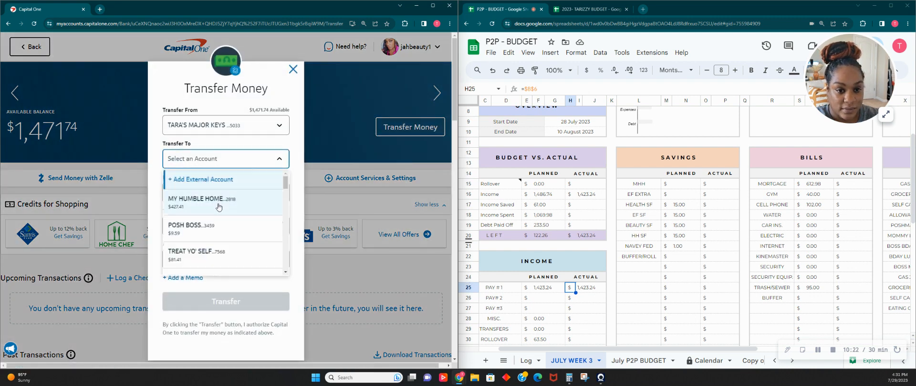
scroll(218, 206, "down", 3)
left_click(218, 201)
left_click(216, 260)
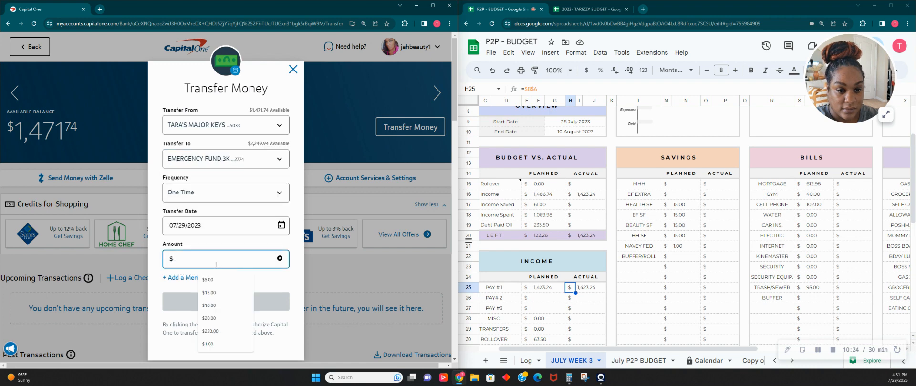
type("15.00")
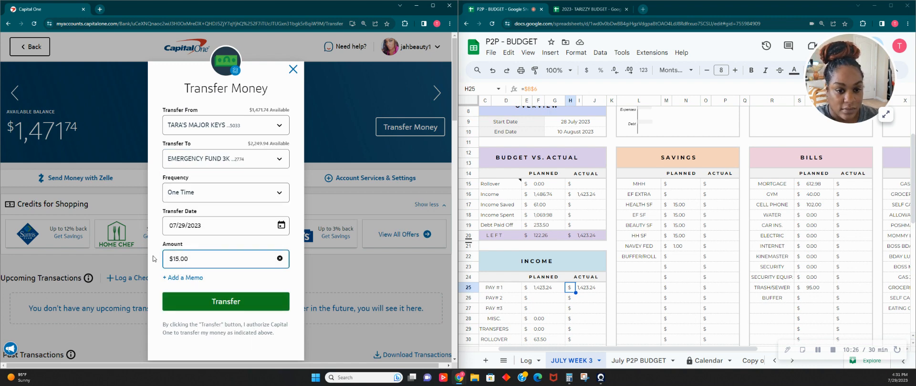
left_click(185, 278)
type("EF")
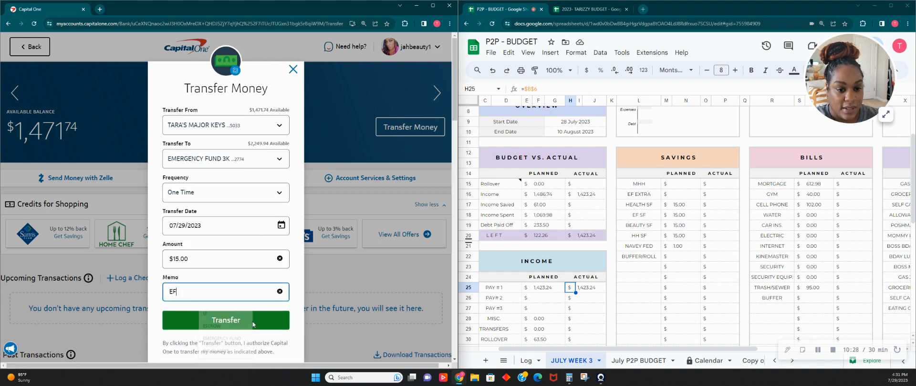
left_click(252, 325)
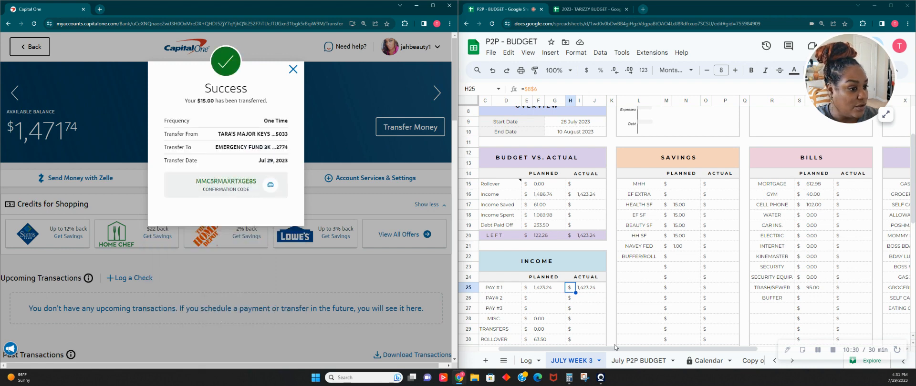
left_click(293, 69)
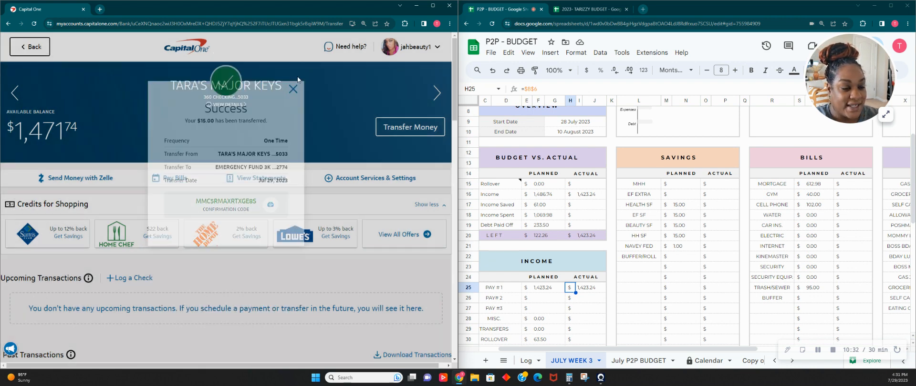
Select the planned BEAUTY SF amount in the budget and start a checking transfer with BEAUTY IS ONLY SKIN DEEP as the destination
left_click(666, 228)
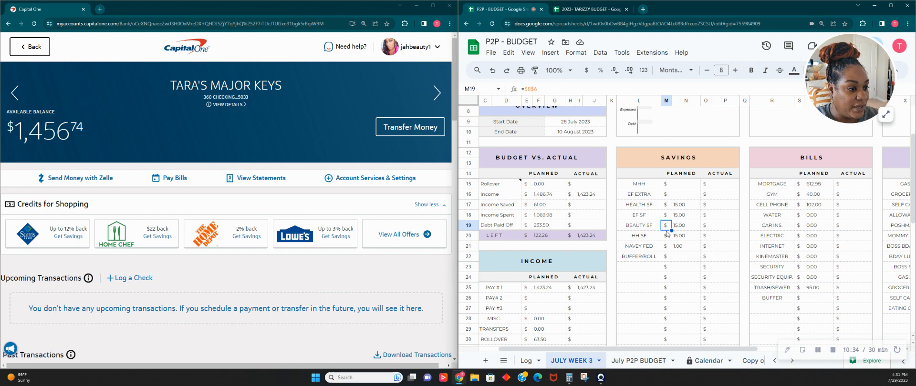
left_click(697, 228)
left_click(403, 136)
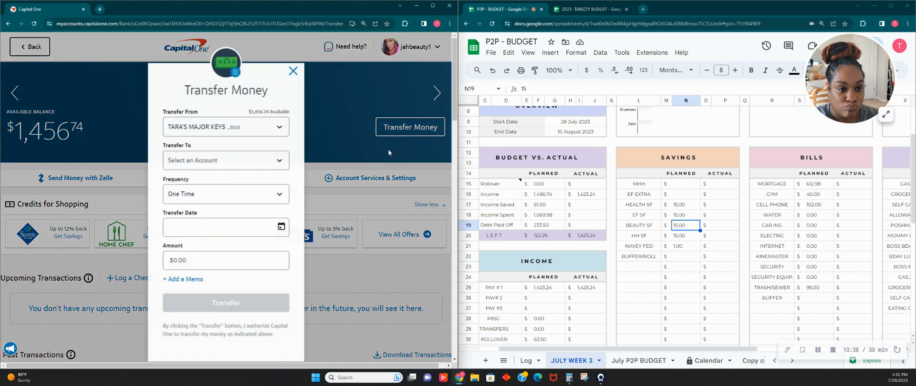
left_click(254, 168)
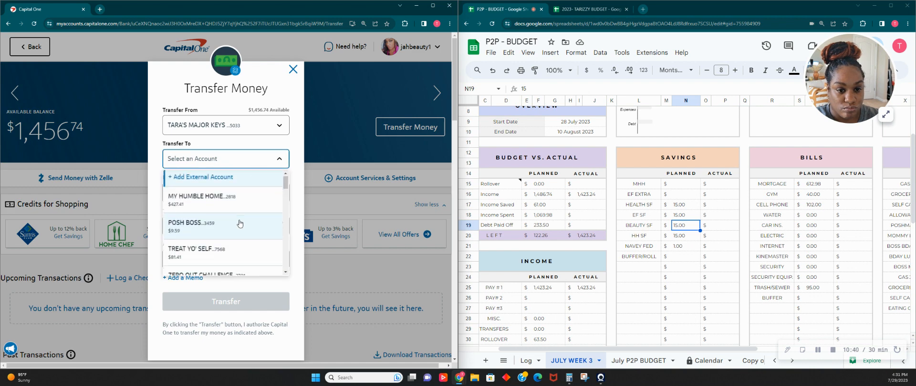
scroll(240, 224, "down", 3)
scroll(240, 224, "down", 6)
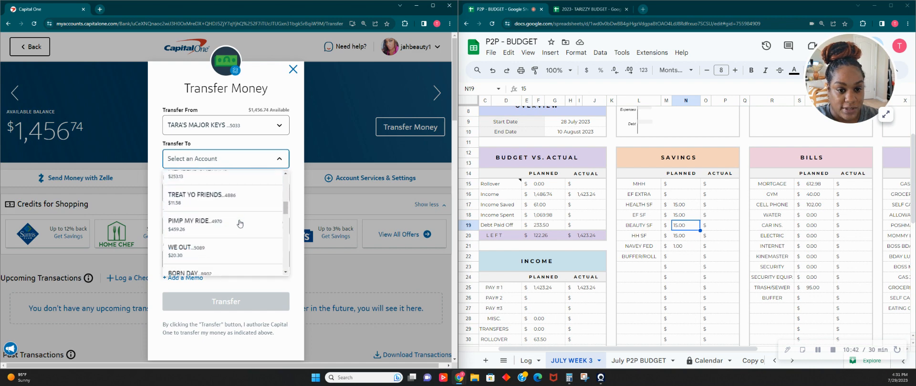
scroll(239, 224, "down", 5)
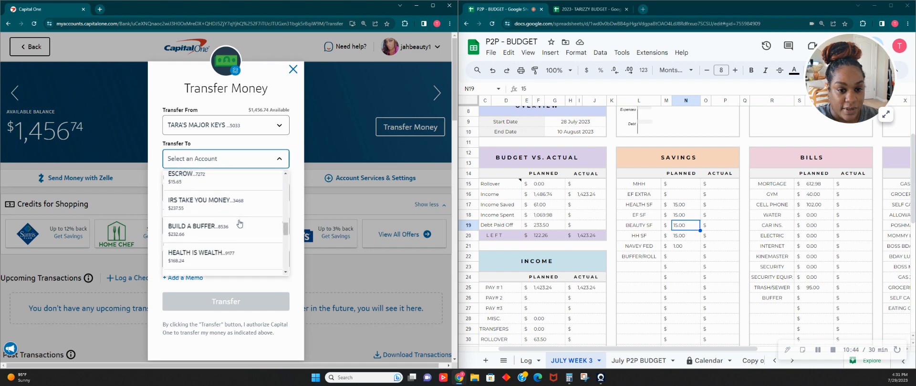
left_click(238, 213)
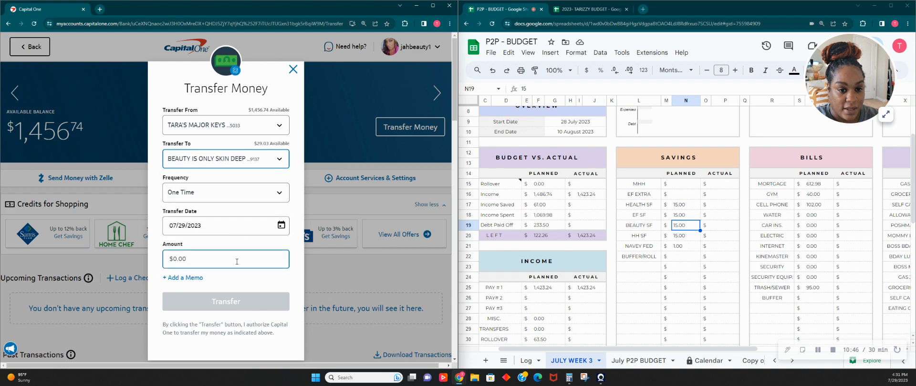
Send $15.00 to BEAUTY IS ONLY SKIN DEEP with the memo BEAUTY SF
left_click(258, 259)
type("15.00")
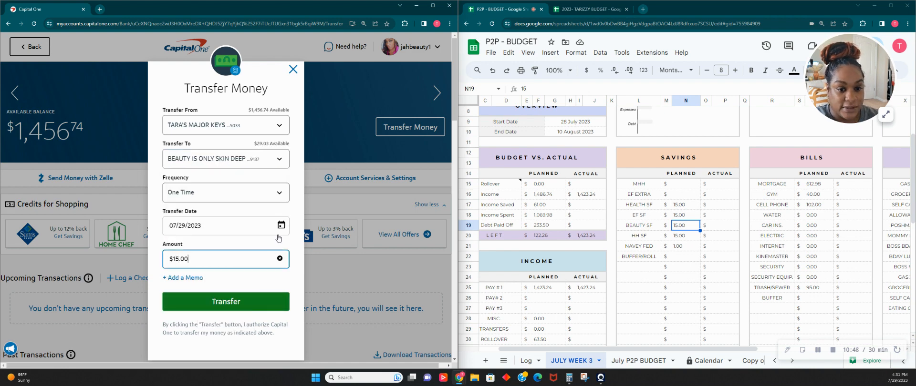
left_click(181, 279)
left_click(188, 290)
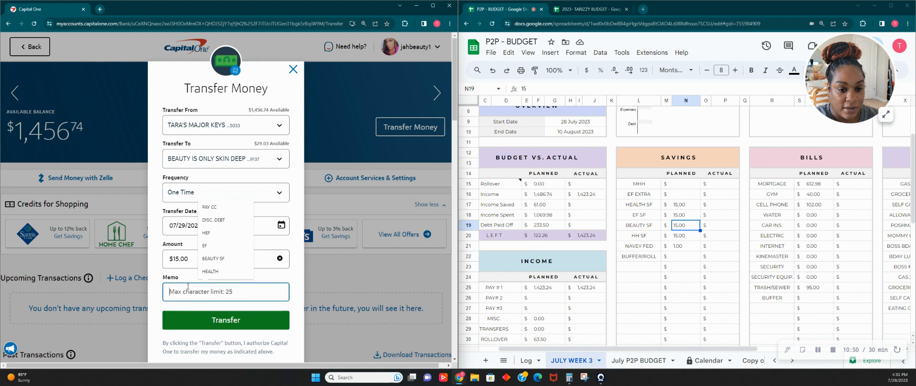
type("BE")
left_click(213, 313)
left_click(213, 315)
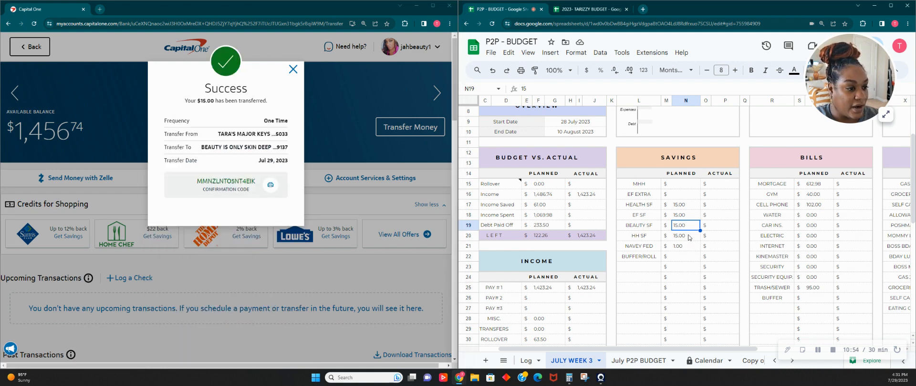
Select the planned HH SF amount in the budget and close the BEAUTY IS ONLY SKIN DEEP transfer confirmation
key("Down")
left_click(293, 70)
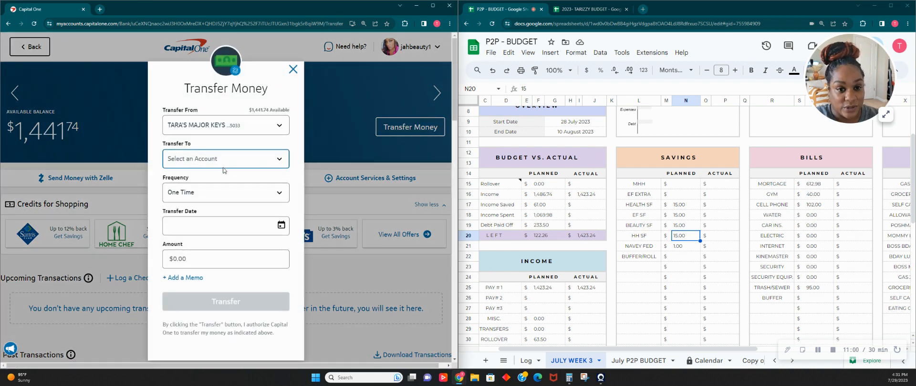
left_click(223, 162)
scroll(194, 225, "down", 2)
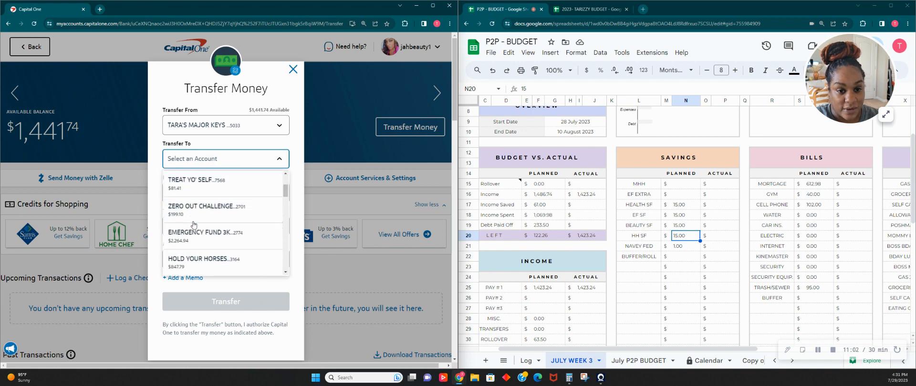
scroll(193, 225, "down", 1)
left_click(188, 224)
Set HOUSEHOLD BULK BUYS as the destination account of the transfer from checking
left_click(230, 162)
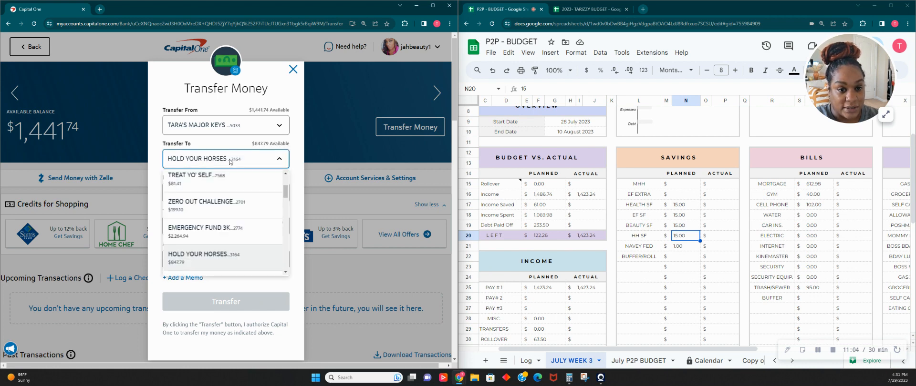
scroll(220, 201, "down", 3)
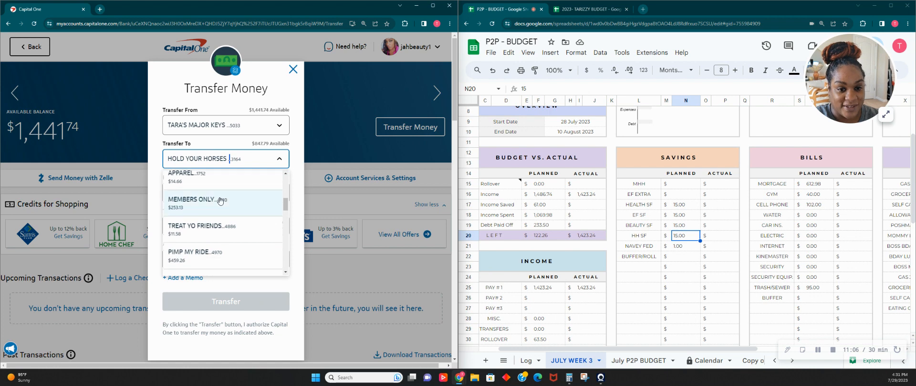
scroll(220, 202, "down", 6)
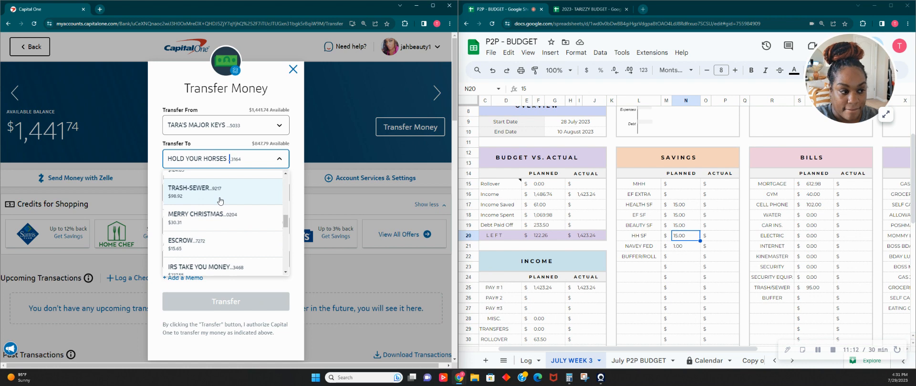
scroll(220, 201, "down", 1)
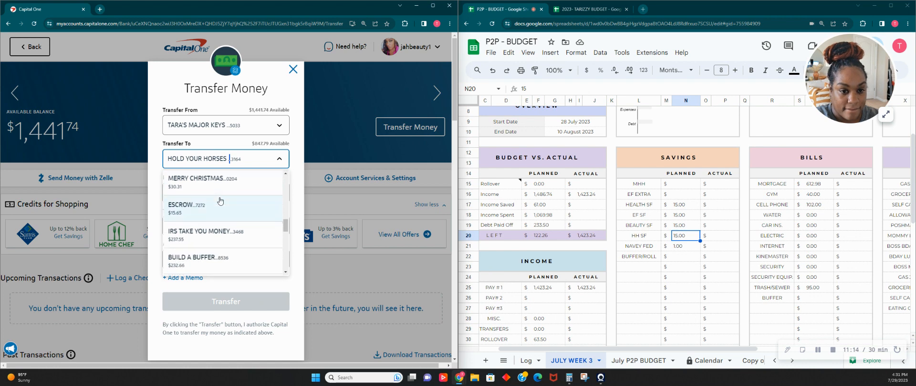
scroll(220, 202, "down", 5)
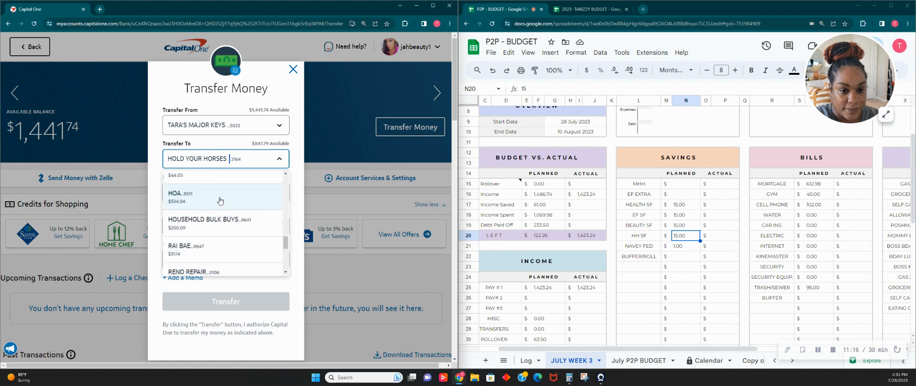
left_click(215, 221)
Send $15.00 to HOUSEHOLD BULK BUYS with the memo HH
left_click(206, 265)
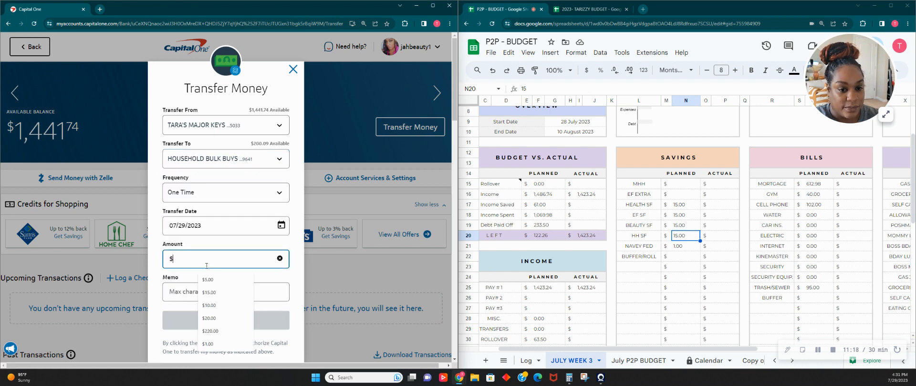
type("15300")
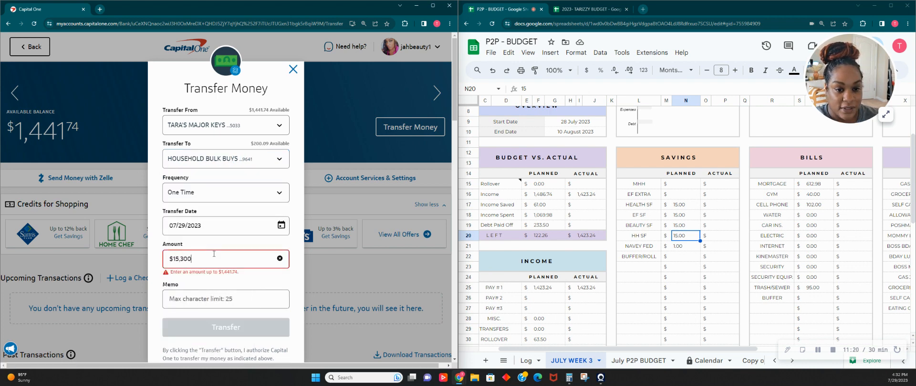
key("BackSpace")
key("BackSpace")
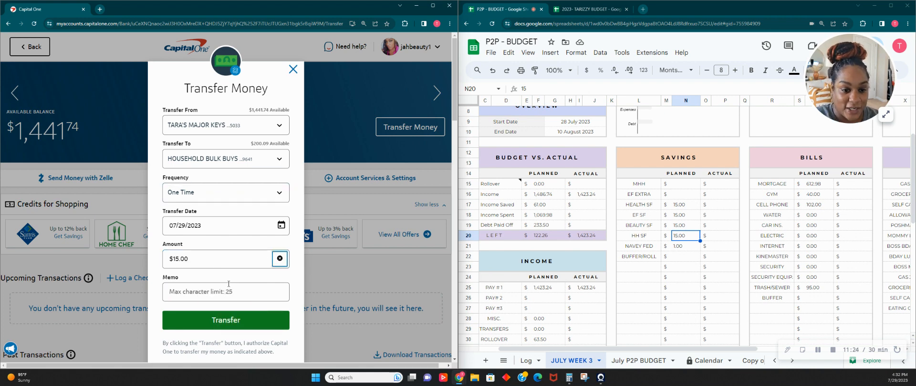
left_click(230, 292)
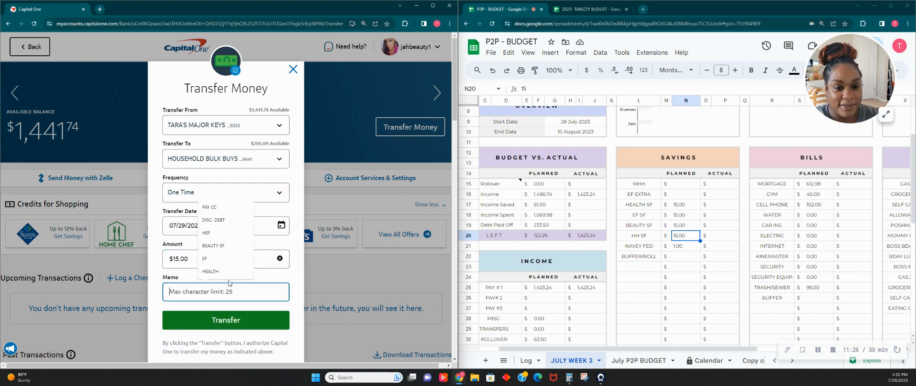
type("HH")
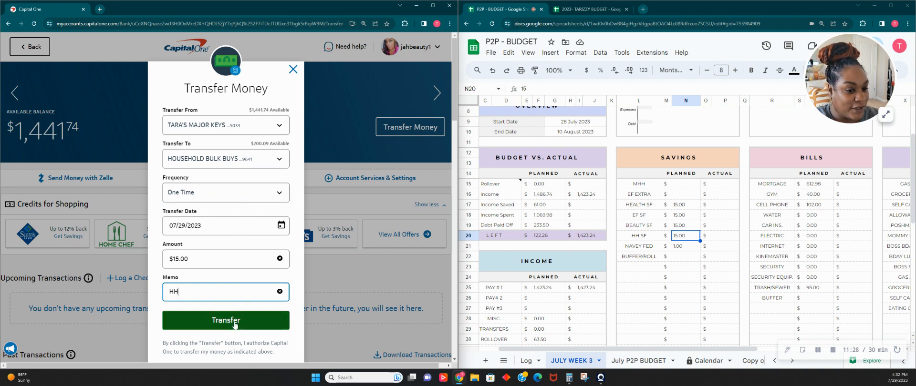
left_click(233, 322)
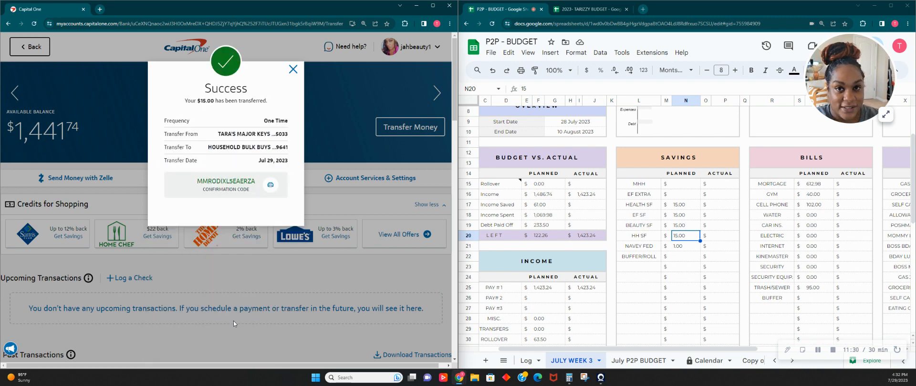
Select the planned NAVEY FED amount in the budget, close the transfer confirmation and start a new transfer from checking
left_click(679, 249)
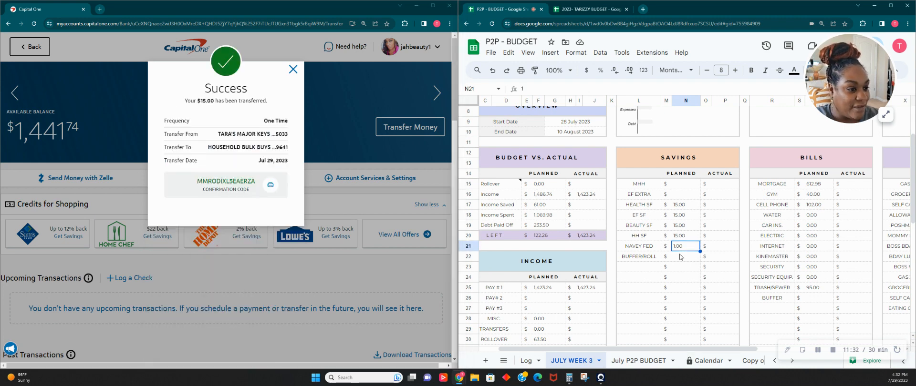
left_click(292, 70)
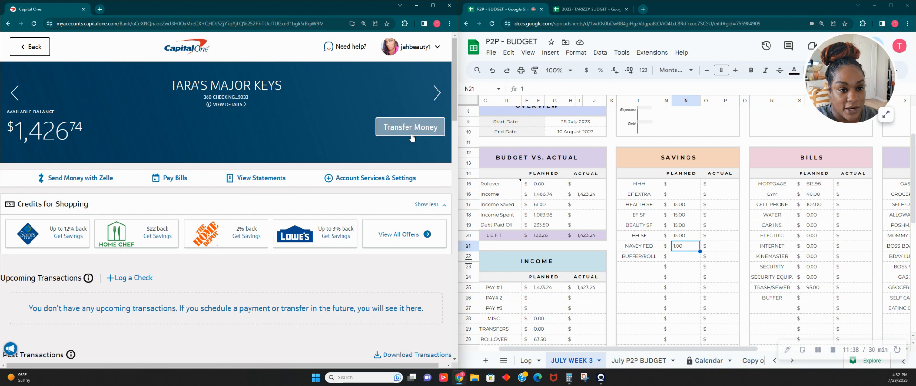
left_click(411, 135)
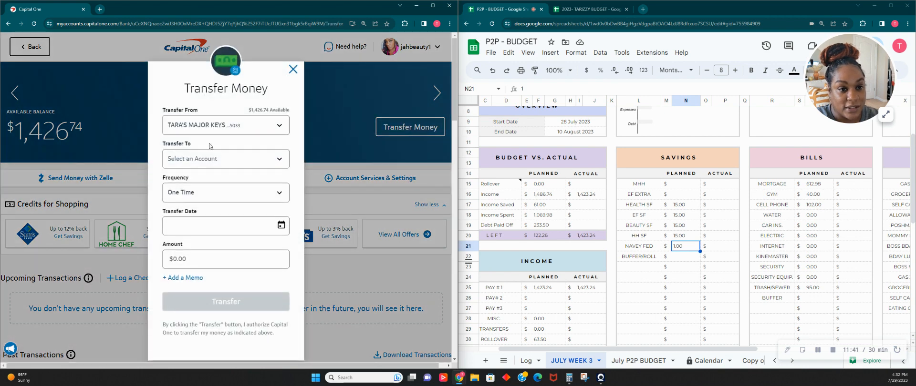
left_click(252, 126)
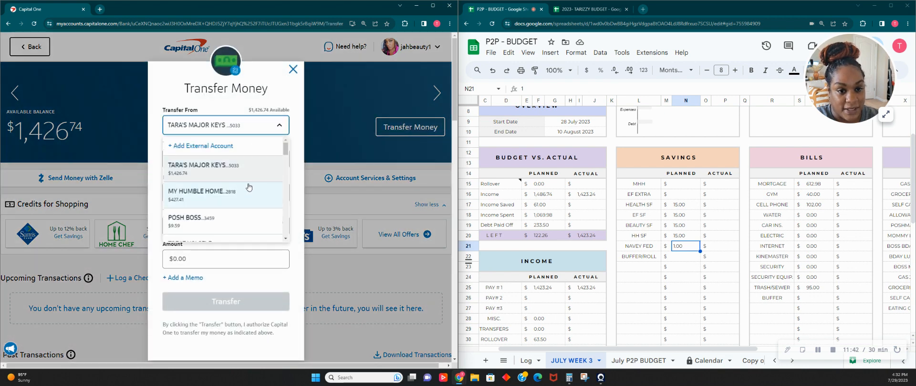
scroll(248, 188, "down", 5)
left_click(220, 229)
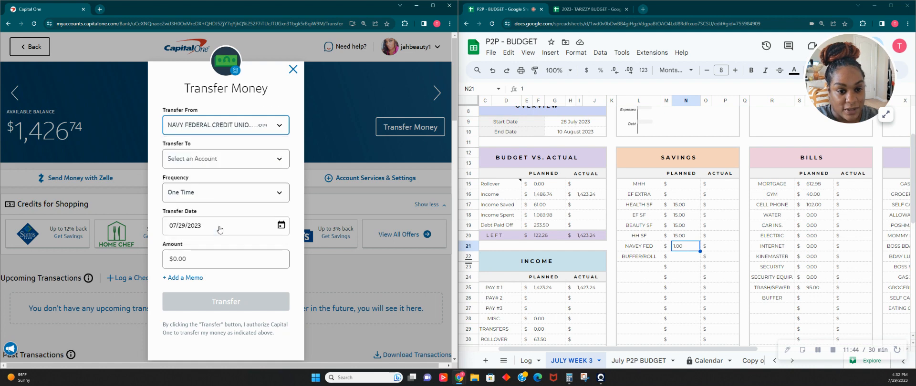
left_click(245, 165)
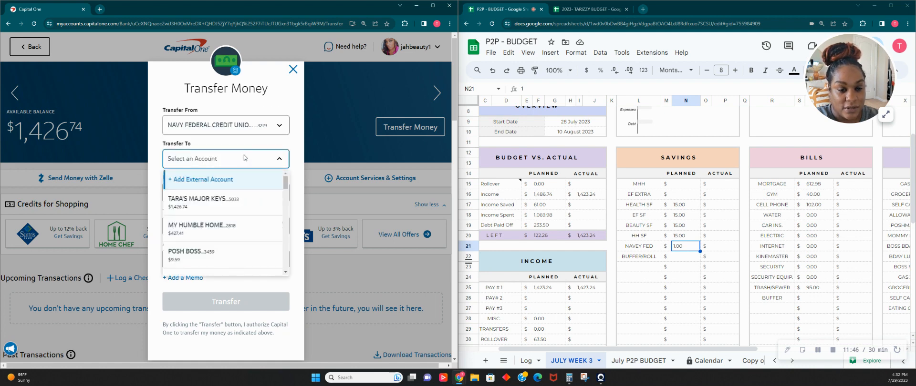
scroll(224, 214, "down", 3)
left_click(256, 130)
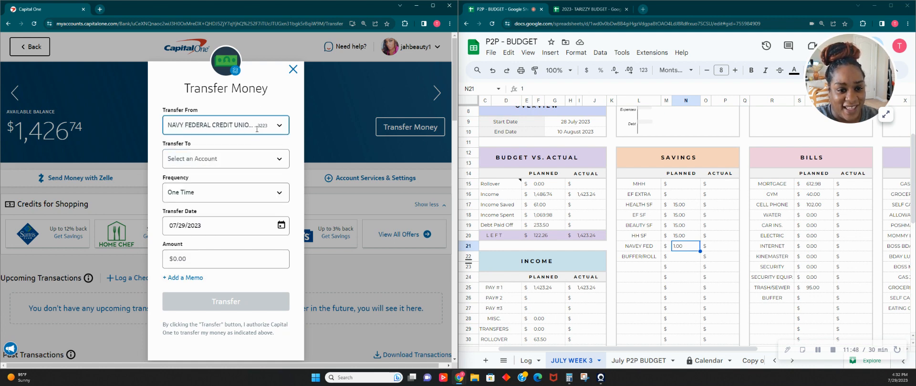
left_click(257, 129)
scroll(224, 191, "up", 3)
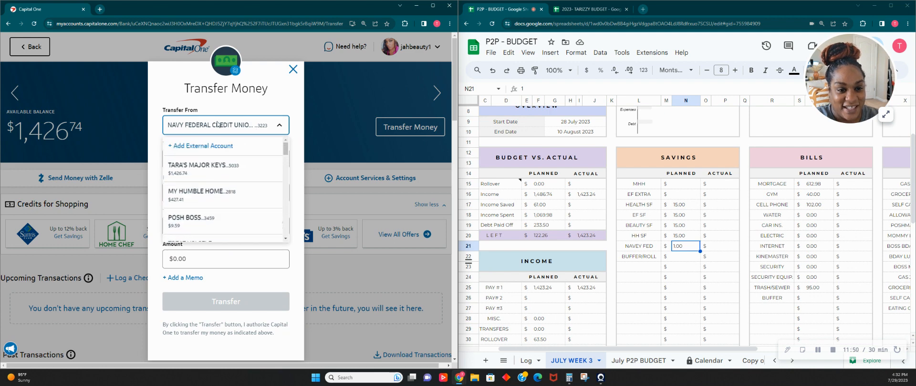
left_click(205, 168)
Set NAVY FEDERAL CREDIT UNION as the destination of the checking transfer and the amount to $1.00
left_click(224, 158)
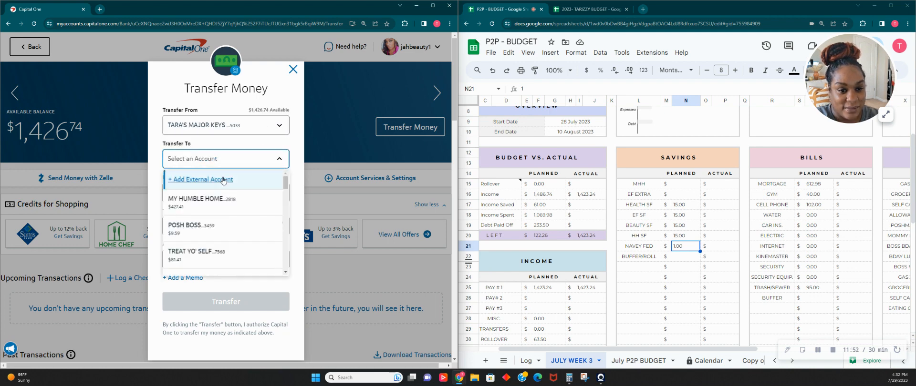
scroll(223, 200, "down", 5)
left_click(197, 250)
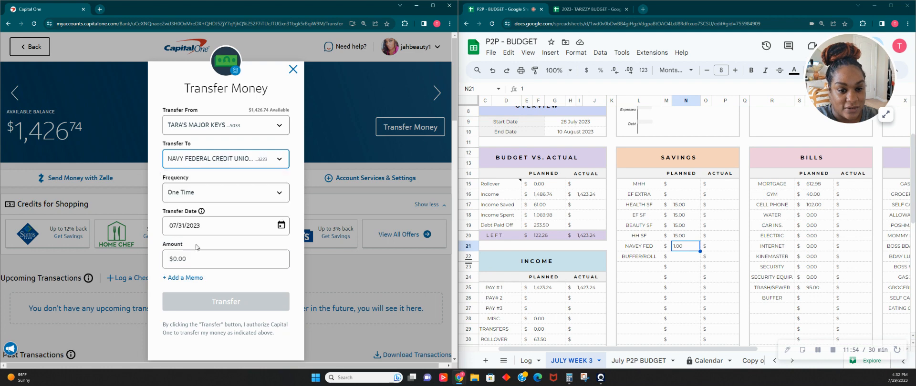
left_click(210, 259)
type("1.00")
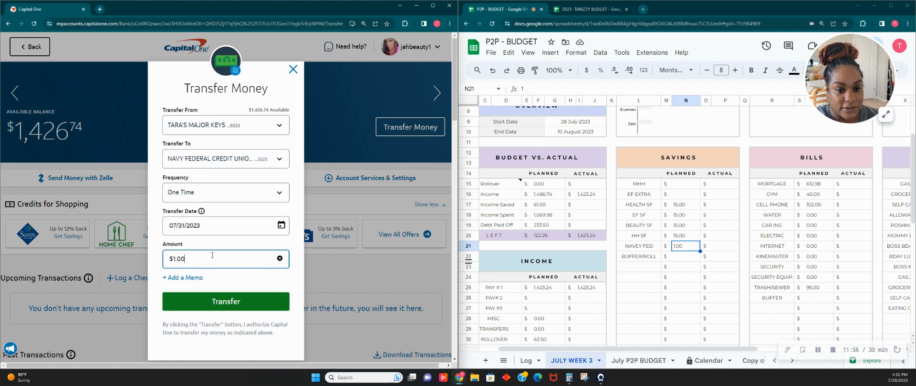
Add the memo NAV to the Navy Federal transfer, submit it and close the confirmation
left_click(176, 277)
type("N")
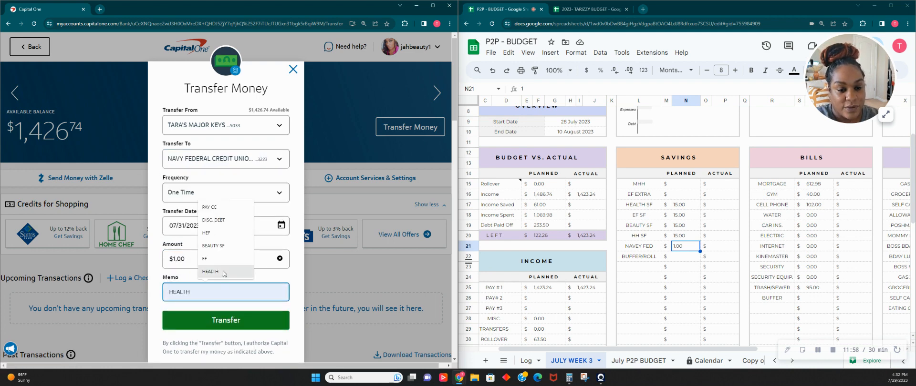
type("AVE")
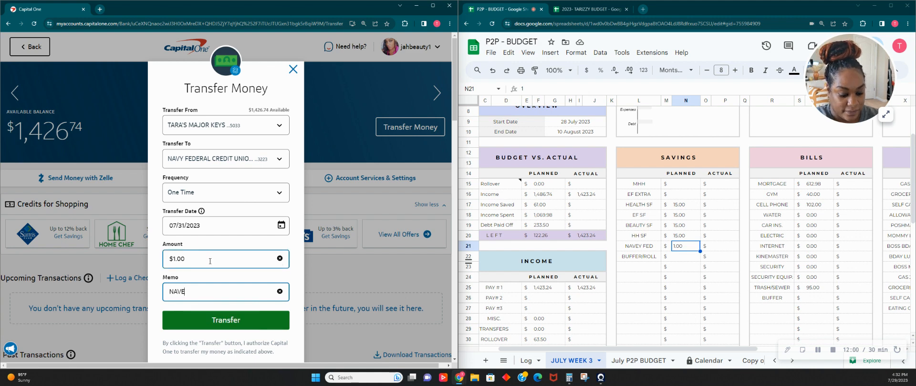
key("BackSpace")
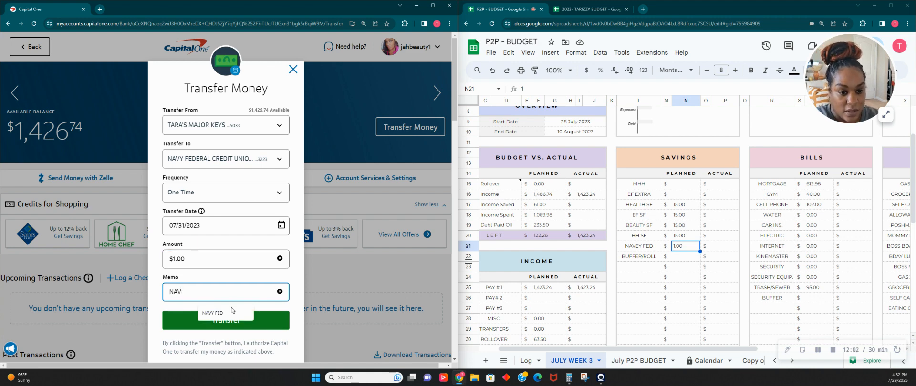
left_click(226, 334)
left_click(229, 329)
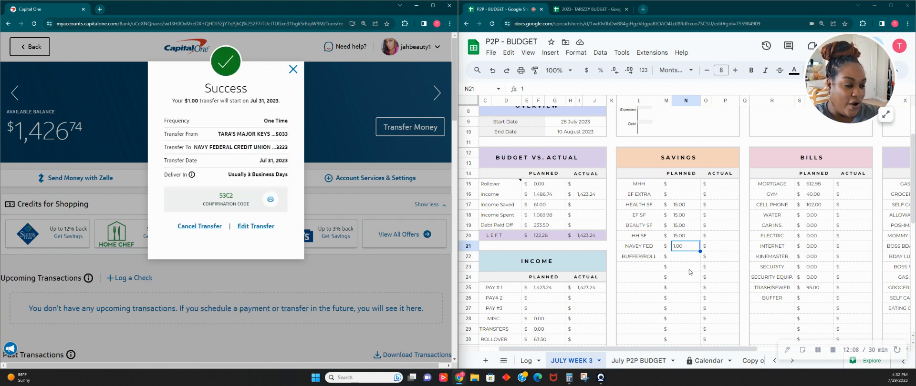
left_click(293, 70)
Review the upcoming and past transactions of the checking account to check the savings transfers
scroll(342, 191, "down", 2)
scroll(343, 191, "down", 5)
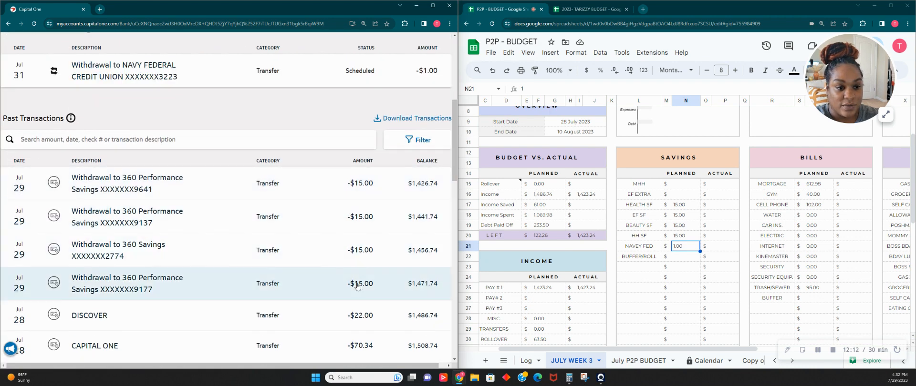
scroll(365, 196, "up", 8)
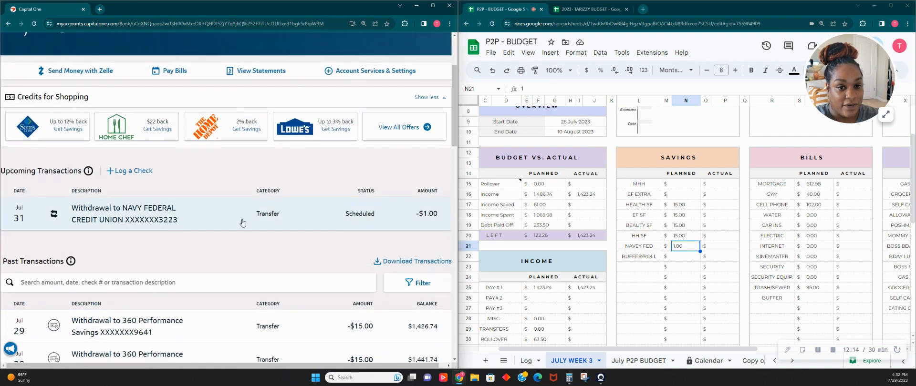
scroll(118, 311, "down", 1)
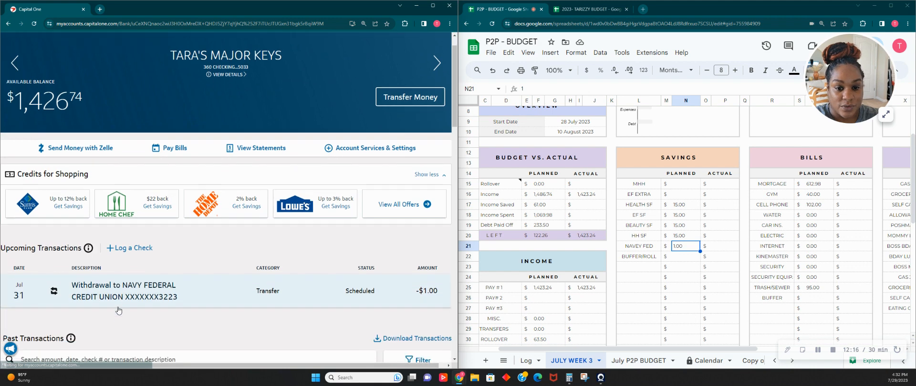
scroll(200, 303, "down", 5)
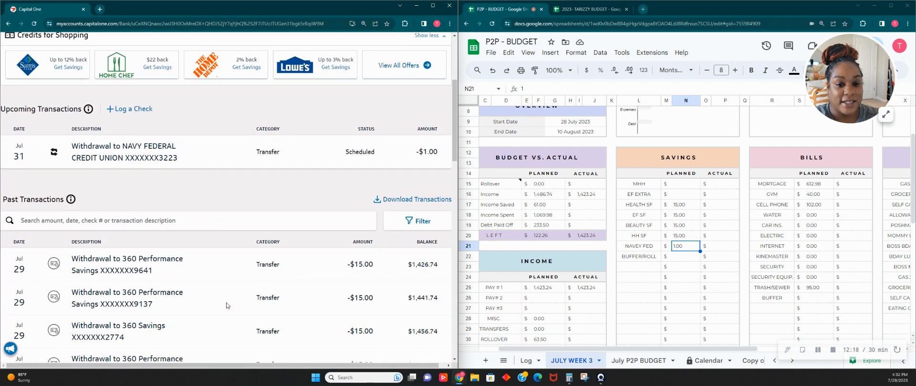
scroll(227, 293, "down", 2)
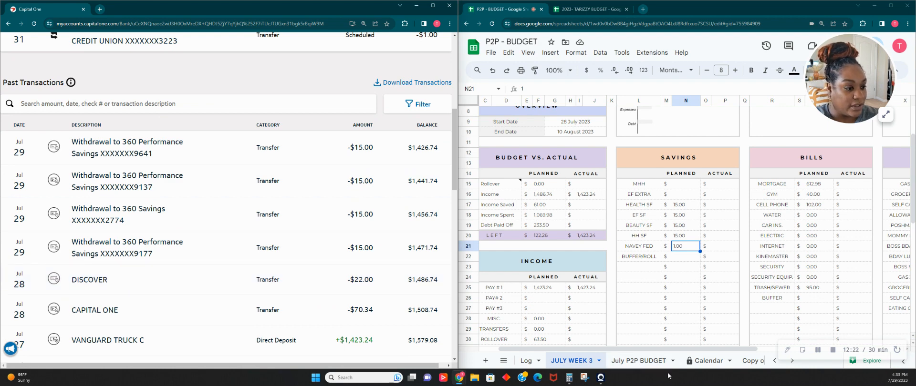
Open the budget's Log sheet and enter 29-Jul-23 as the date in the first empty row, row 53
left_click(525, 361)
double_click(502, 270)
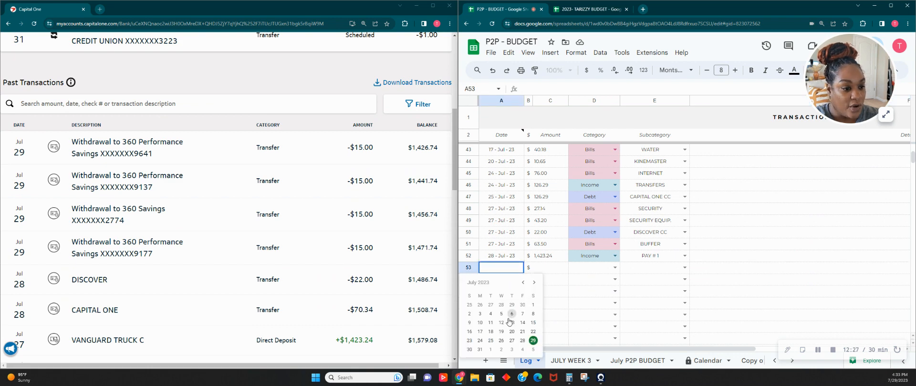
left_click(533, 341)
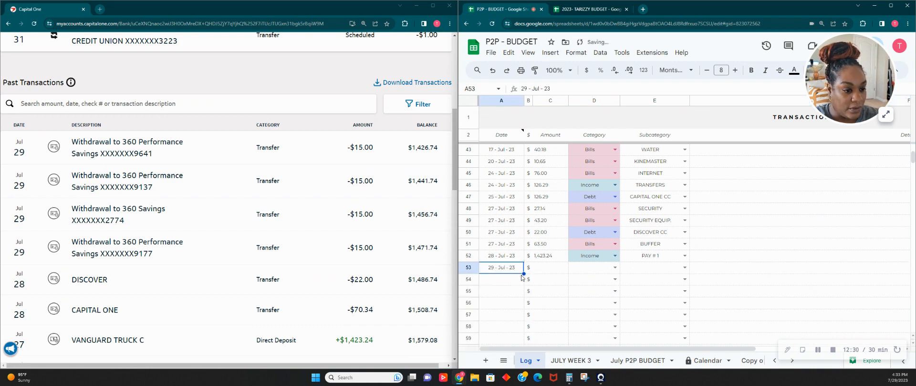
Copy the 29-Jul-23 date from row 53 of the Log into the date cells of rows 54 to 56
left_click_drag(523, 273, 520, 319)
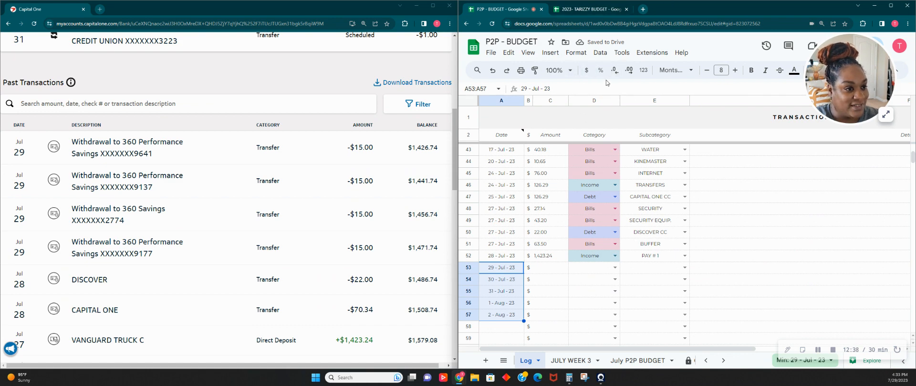
left_click(496, 75)
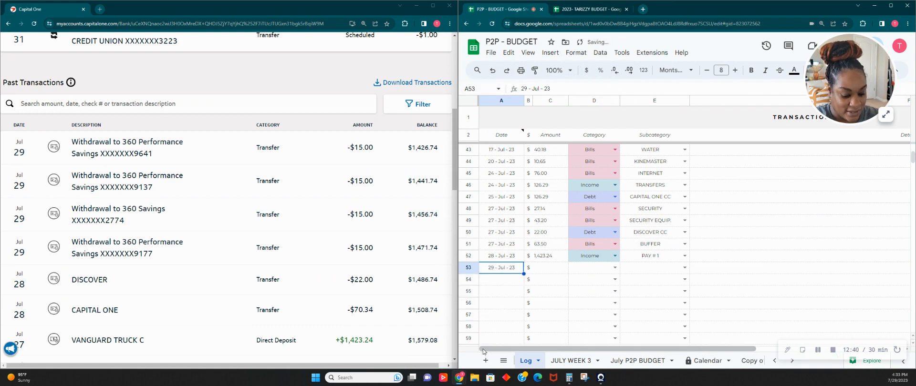
key("ctrl+c")
key("Down")
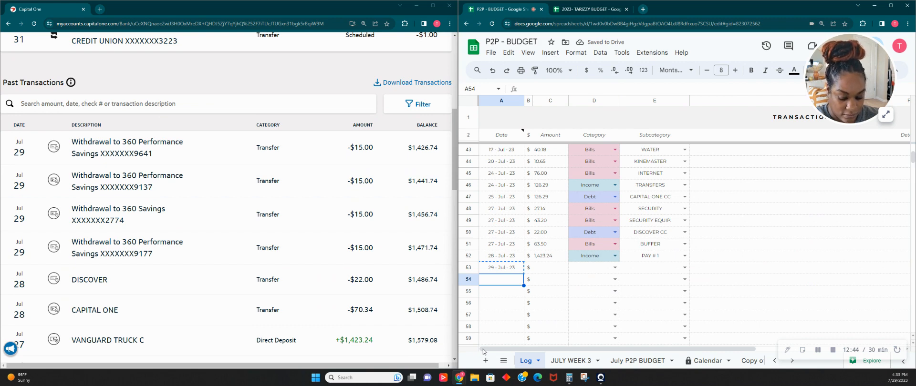
key("shift+Down")
key("shift+Down")
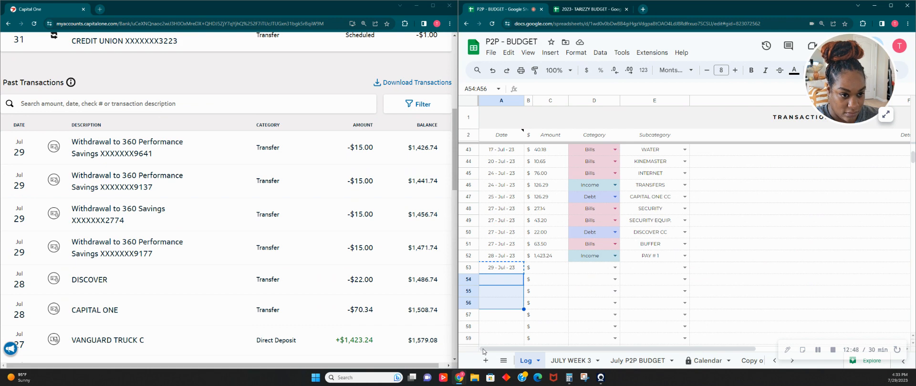
key("ctrl+v")
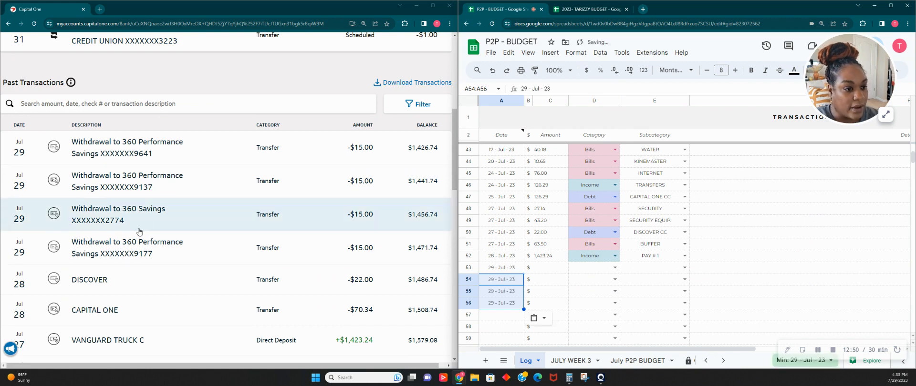
Enter 15 as the amount in row 53 and copy it into the amount cells of rows 54 to 56
left_click(557, 270)
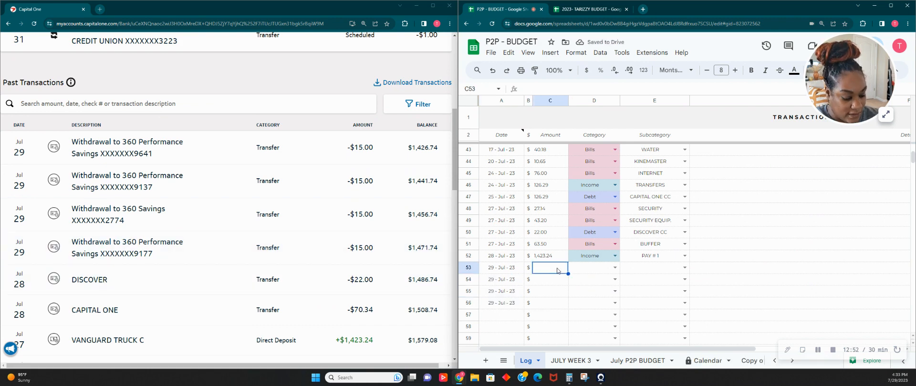
type("15")
key("Tab")
left_click(551, 270)
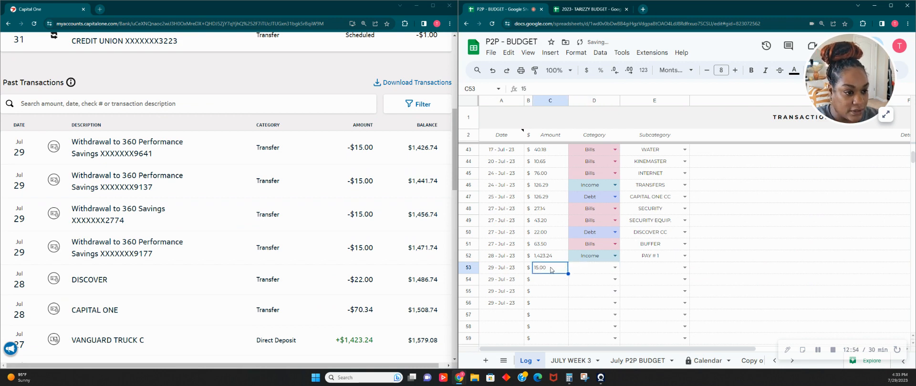
key("ctrl+c")
key("Down")
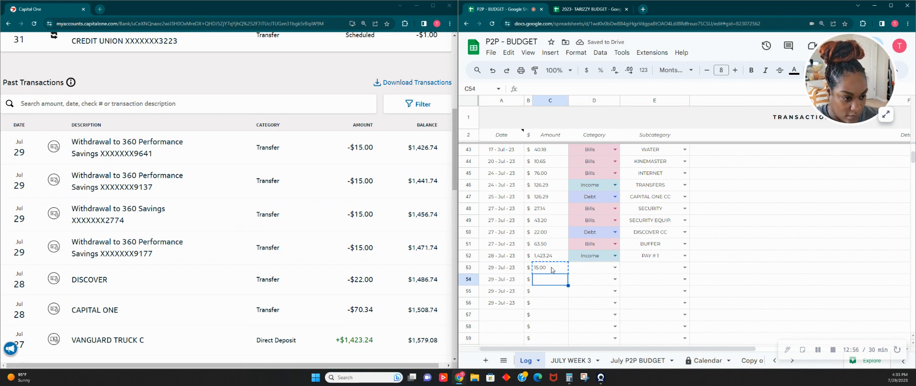
key("shift+Down")
key("shift+Down")
key("ctrl+v")
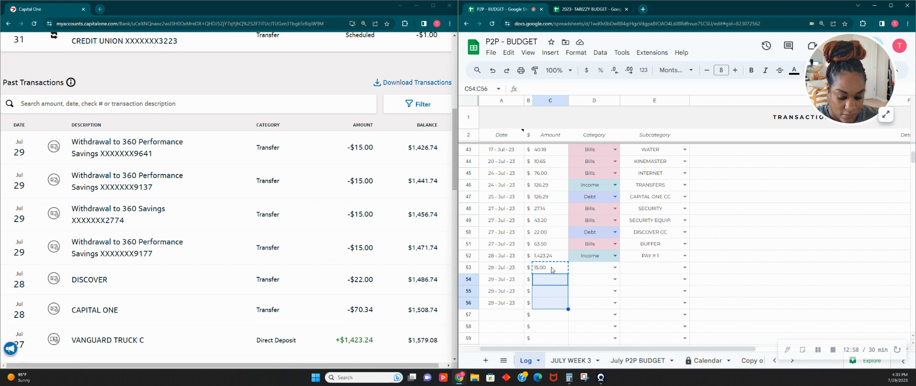
Set the category of row 53 to Savings and copy it into rows 54 to 56
left_click(589, 267)
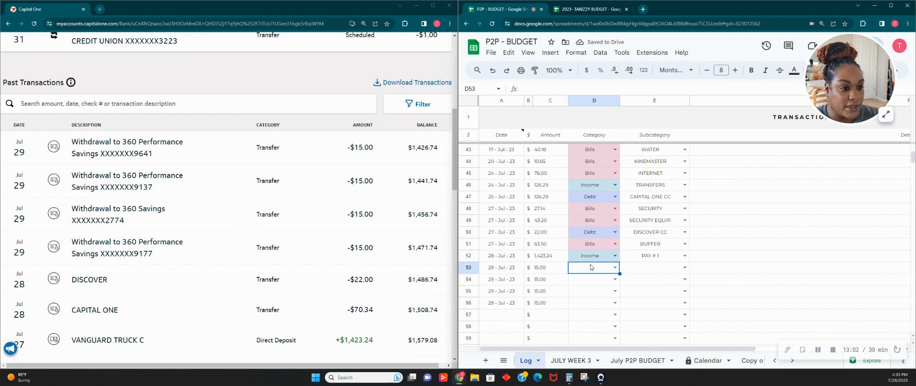
type("SAVIN")
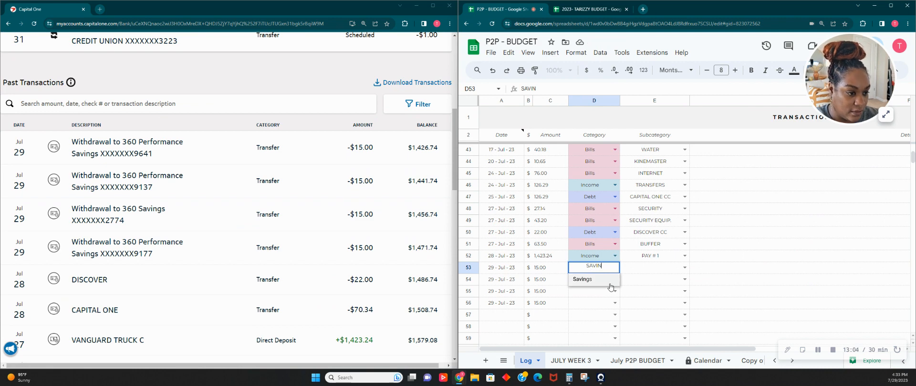
left_click(609, 283)
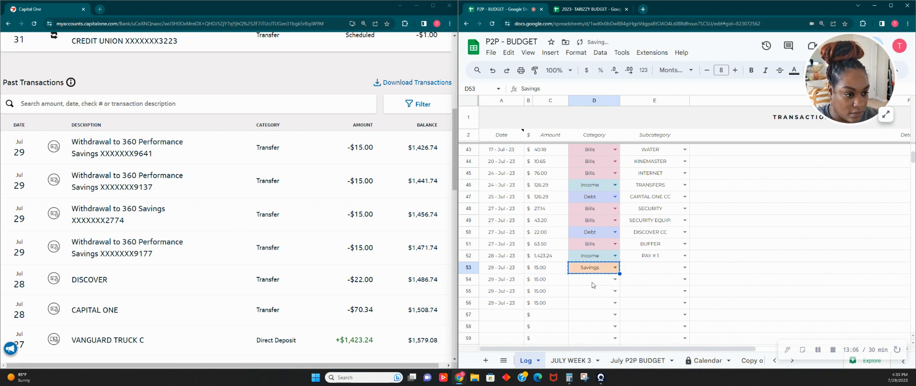
key("ctrl+c")
left_click(592, 282)
key("shift+Down")
key("shift+Down")
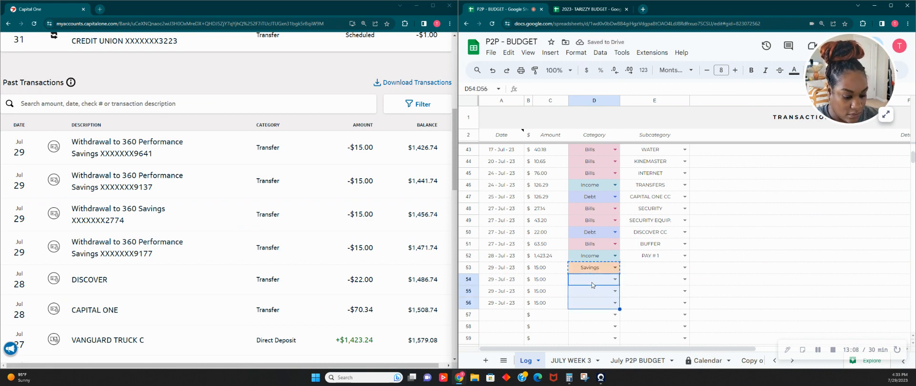
key("ctrl+v")
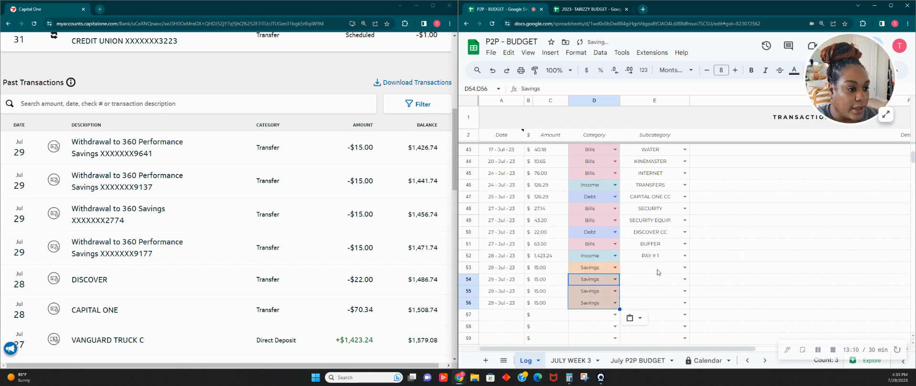
Set the subcategory to EF SF in row 53 and to HH SF in row 54
left_click(665, 268)
type("R")
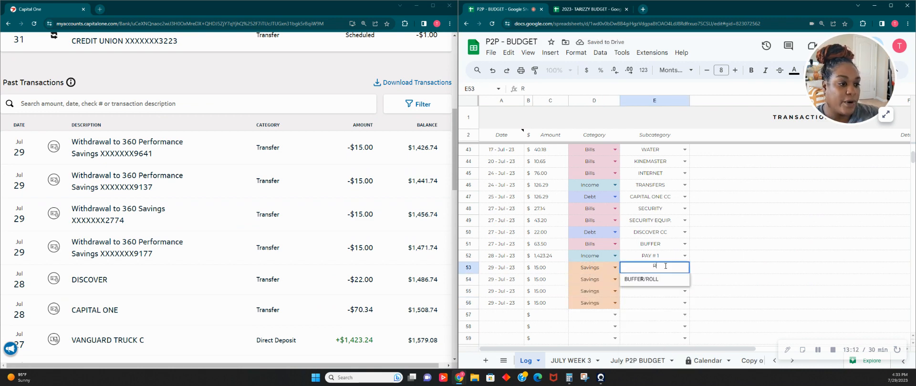
key("BackSpace")
type("EF")
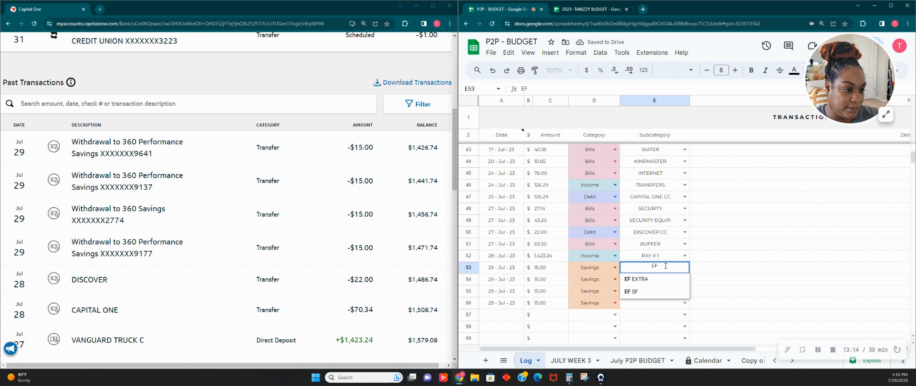
left_click(644, 292)
left_click(654, 281)
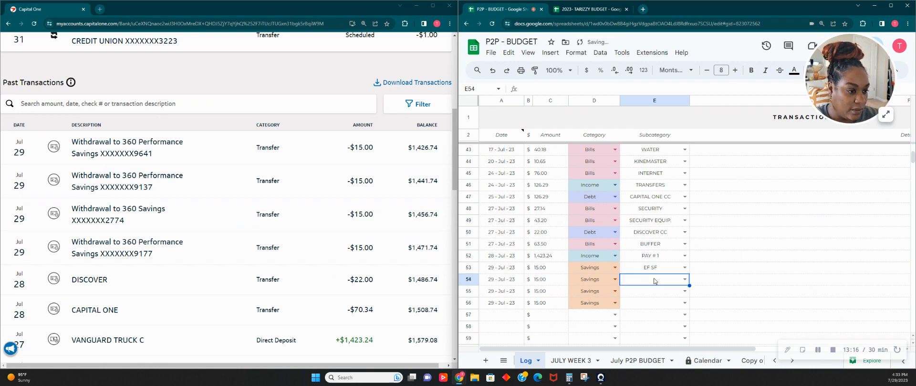
type("HH")
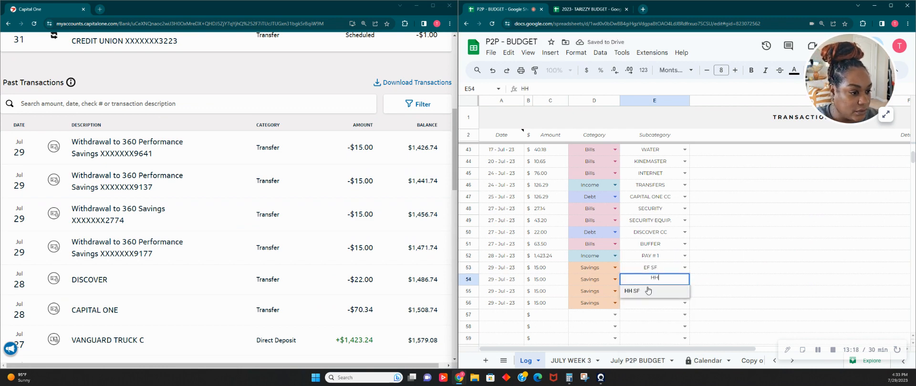
left_click(647, 292)
Set the subcategory to HEALTH SF in row 55 and to BEAUTY SF in row 56
left_click(648, 295)
type("HE")
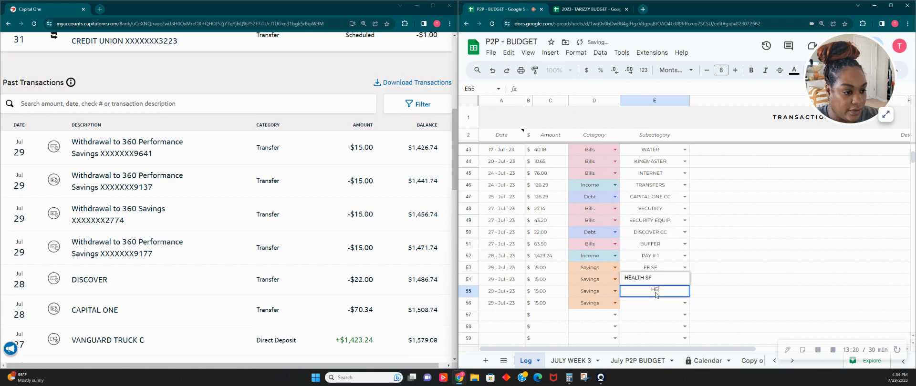
left_click(668, 277)
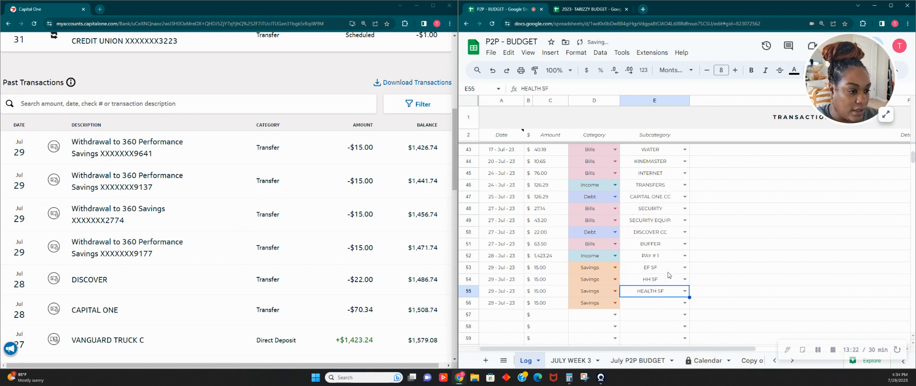
left_click(646, 304)
type("BE")
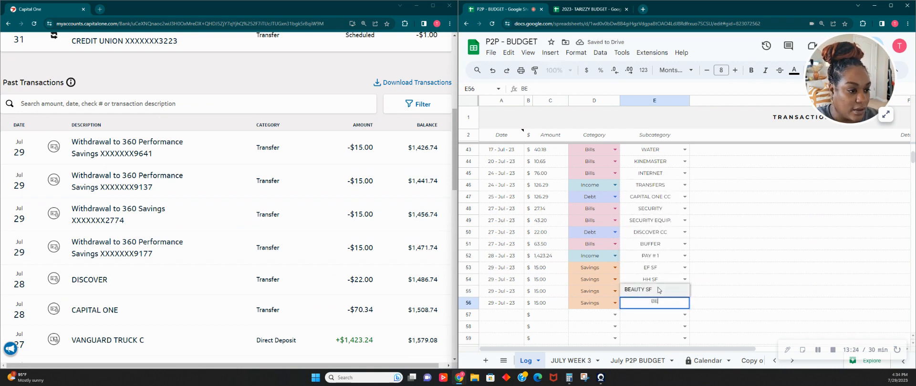
left_click(657, 289)
left_click(758, 316)
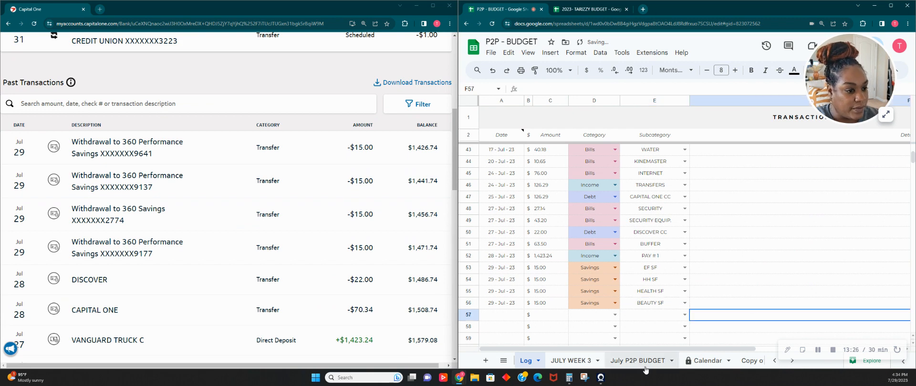
Check planned against actual amounts for savings and bills on the JULY WEEK 3 and July P2P BUDGET sheets
left_click(582, 361)
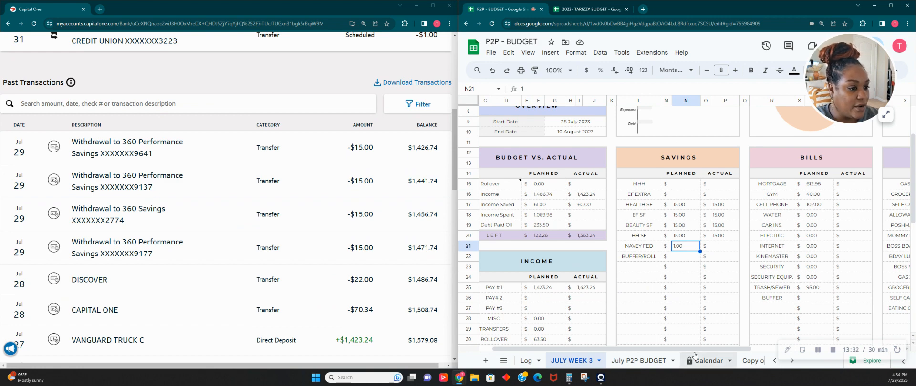
left_click_drag(698, 351, 740, 352)
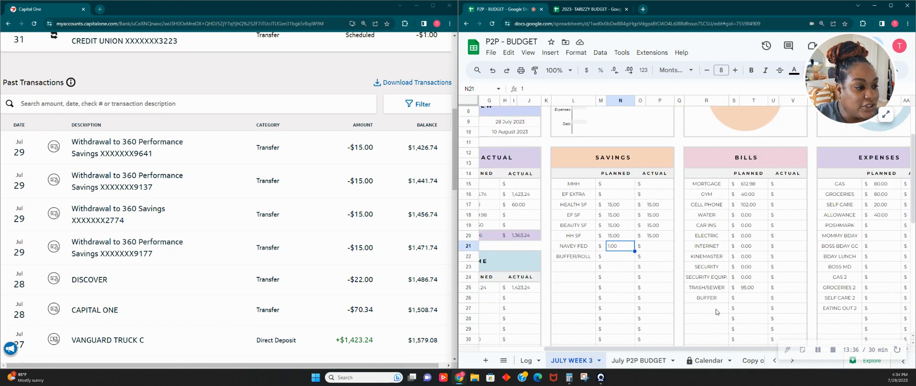
left_click(625, 361)
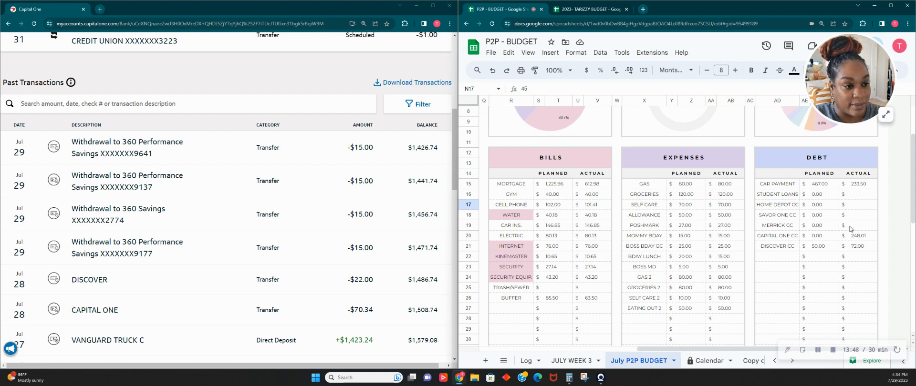
Start a Capital One money transfer from the HOLD YOUR HORSES account to the 360 Checking account
scroll(313, 218, "up", 6)
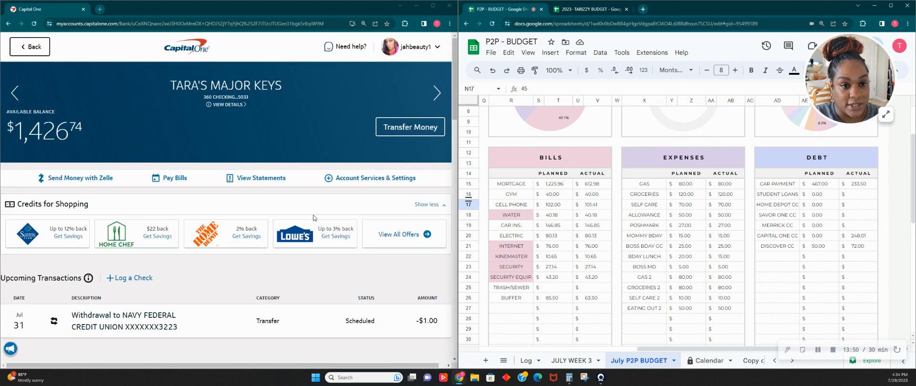
left_click(396, 130)
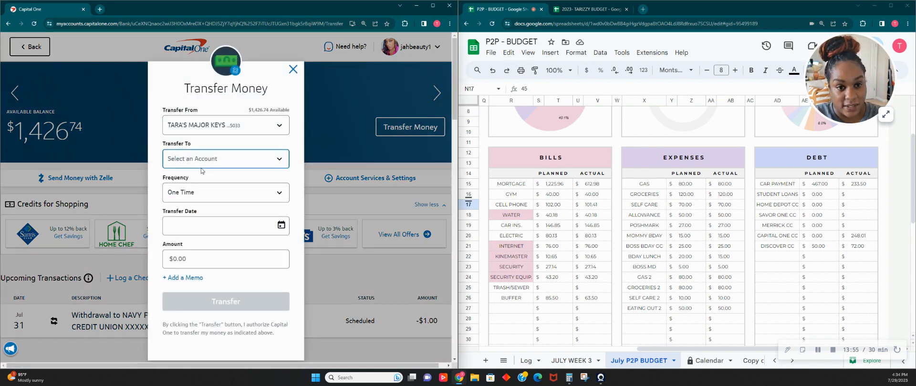
left_click(202, 165)
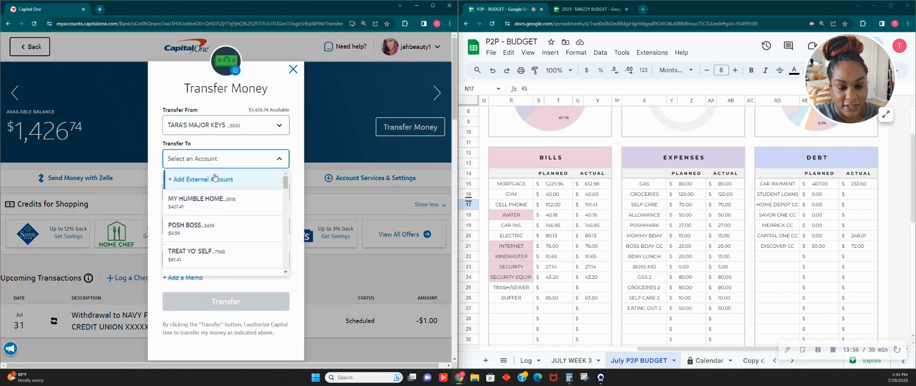
double_click(212, 125)
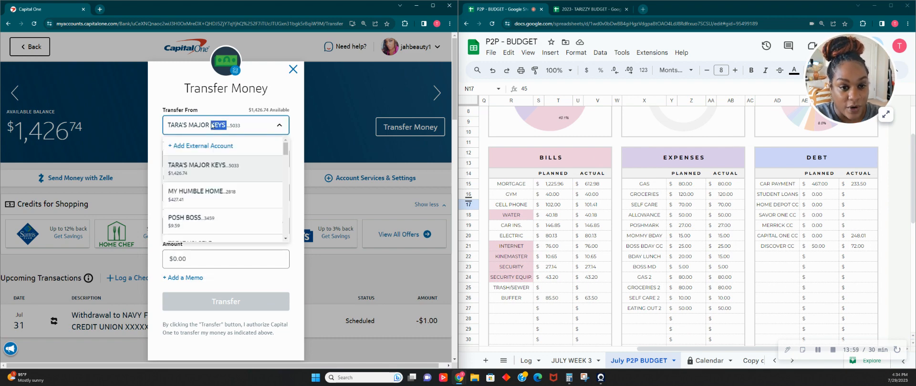
scroll(232, 184, "down", 5)
left_click(235, 191)
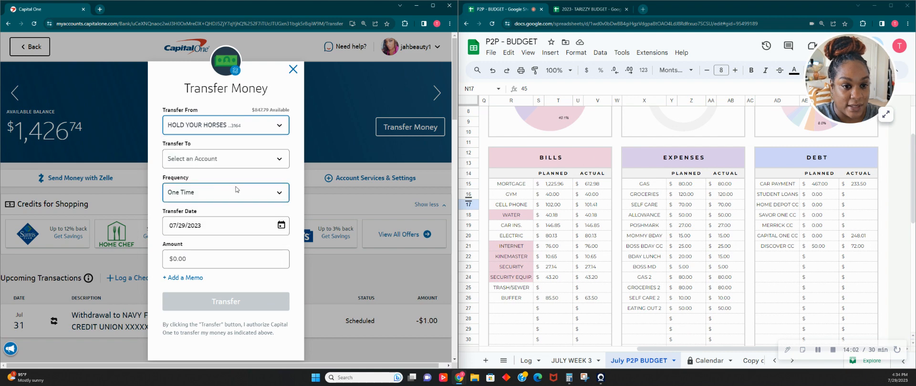
left_click(233, 166)
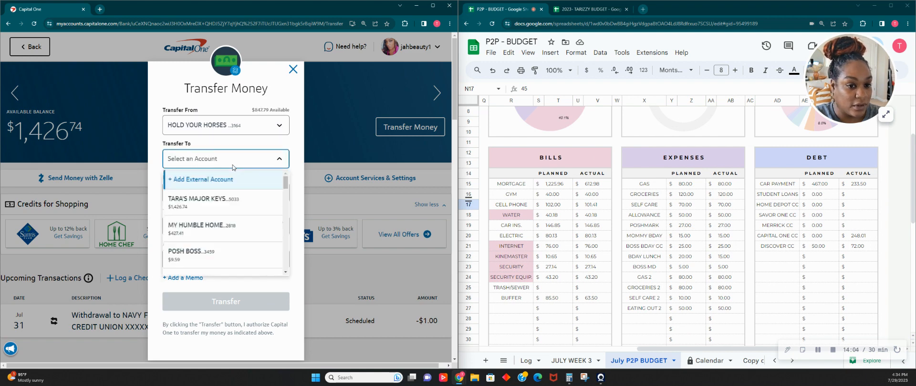
left_click(225, 203)
Set the transfer amount to $612.98, add the memo AUG 2023 MORTGAGE and submit the transfer
left_click(206, 260)
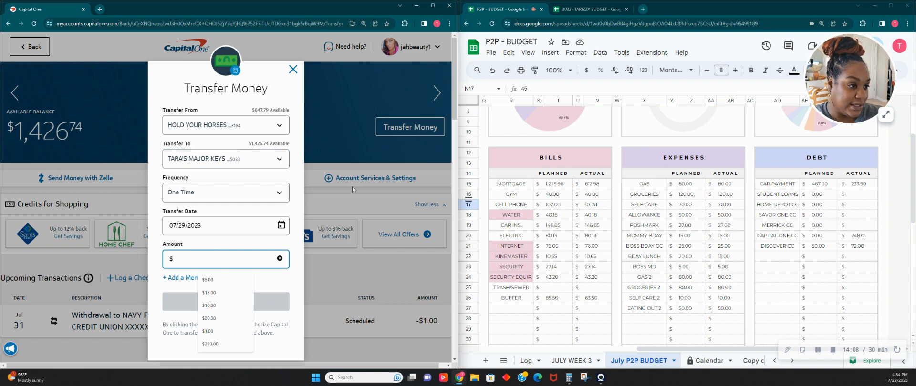
type("612.98")
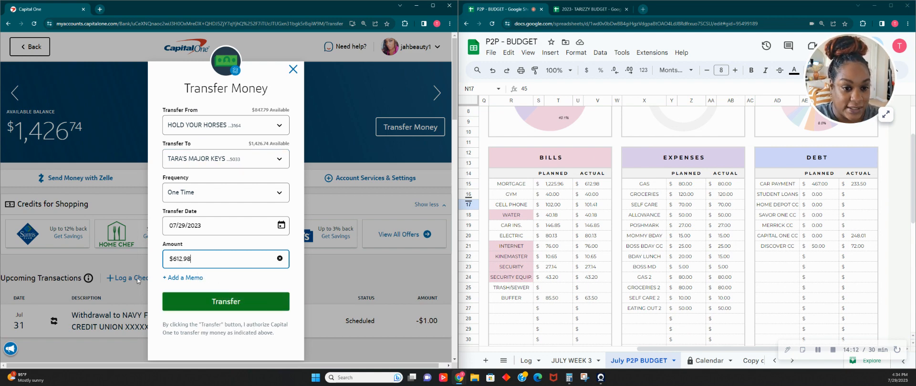
left_click(186, 278)
type("AUG 2023 MORTGAGE")
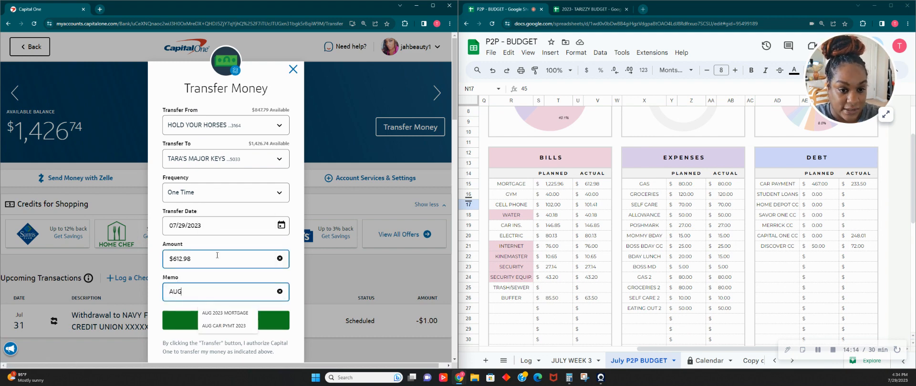
left_click(215, 313)
left_click(222, 320)
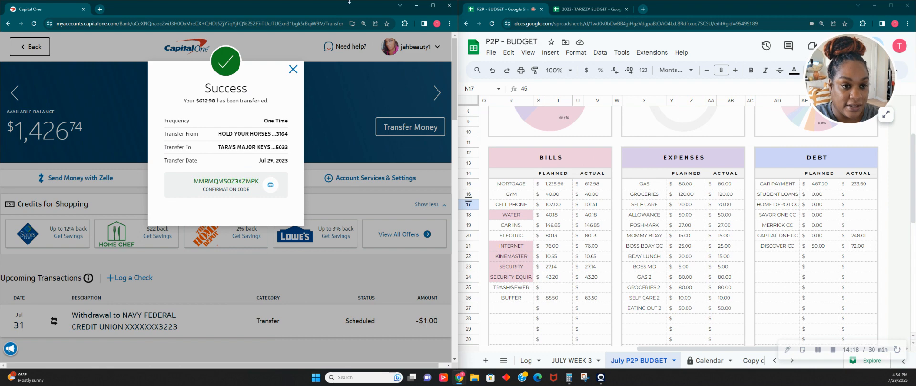
Start another one-time Capital One transfer from the HOLD YOUR HORSES account to the 360 Checking account
left_click(293, 70)
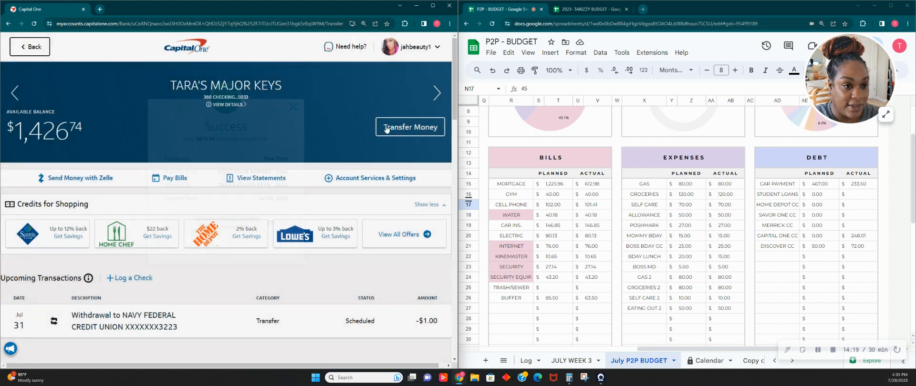
left_click(428, 133)
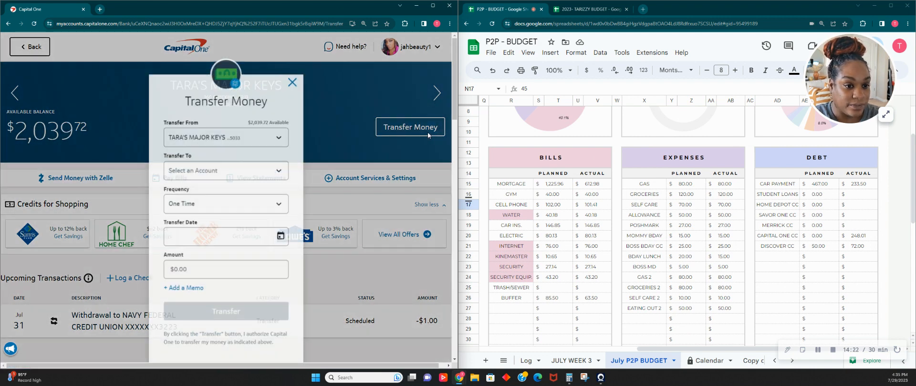
left_click(262, 128)
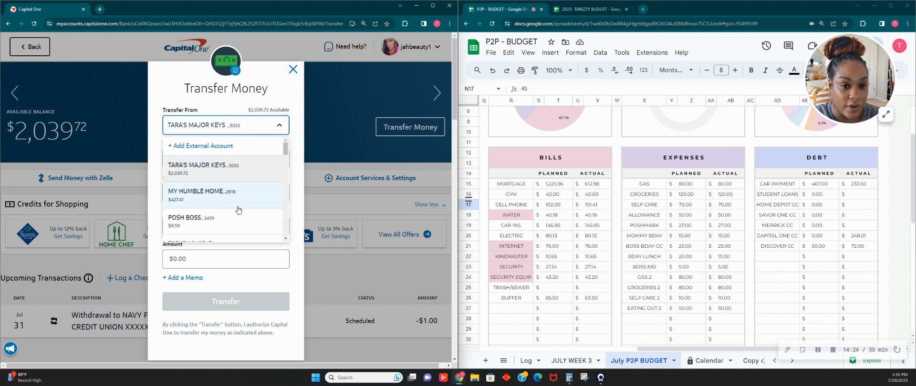
scroll(240, 209, "down", 3)
left_click(249, 187)
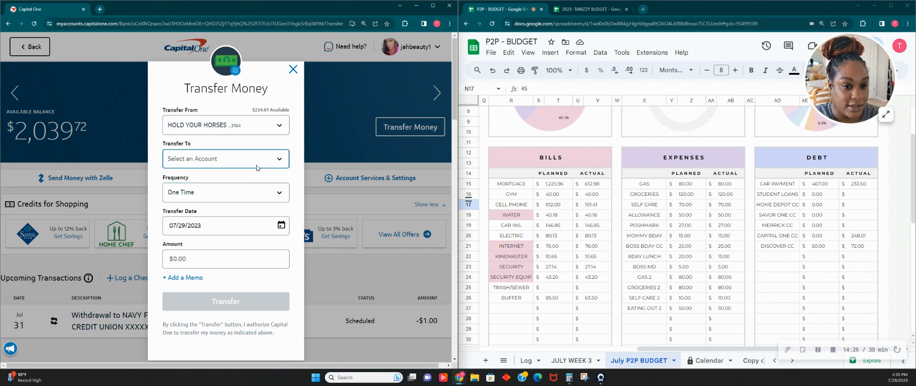
left_click(229, 159)
left_click(229, 198)
Set the transfer amount to $233.50, add the memo AUG CAR PYMT 2023, submit the transfer and close its confirmation
left_click(224, 259)
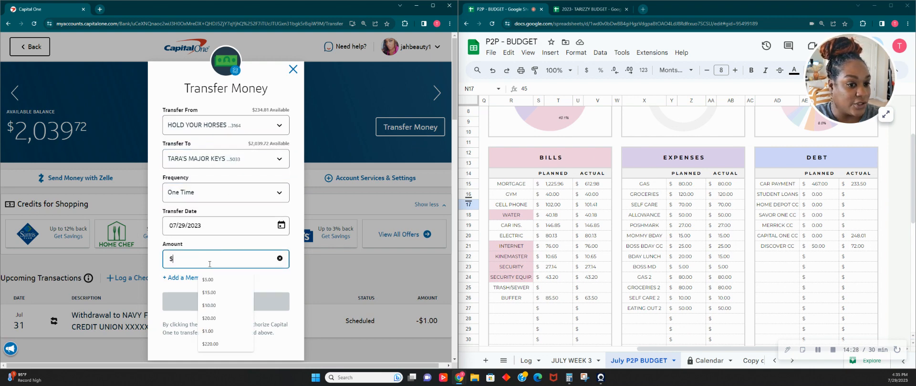
type("233.50")
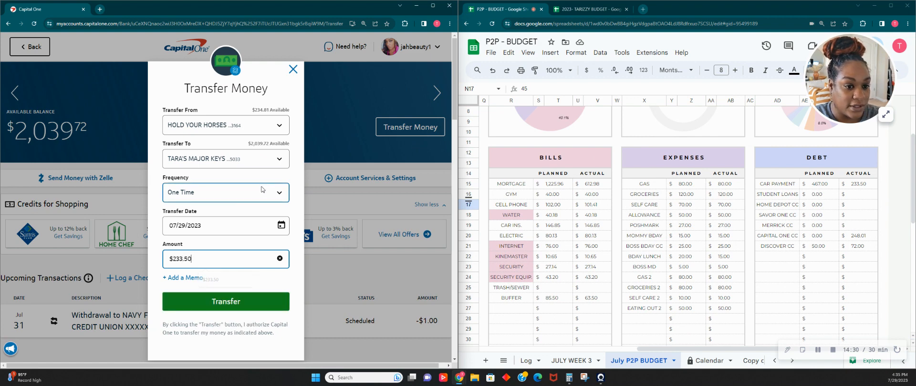
left_click(193, 278)
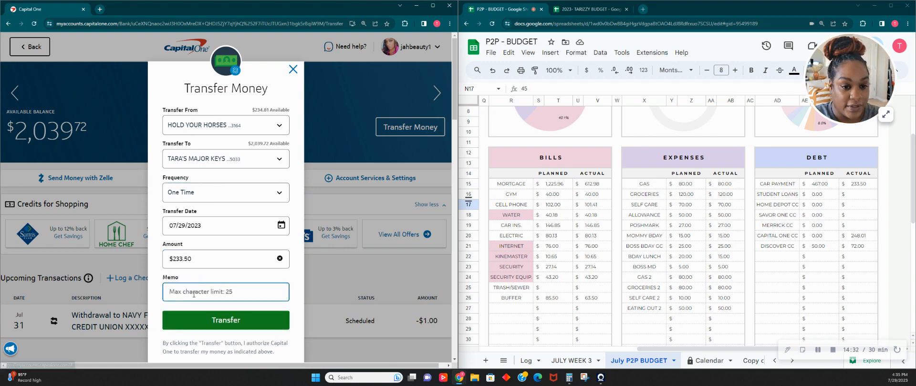
type("AU")
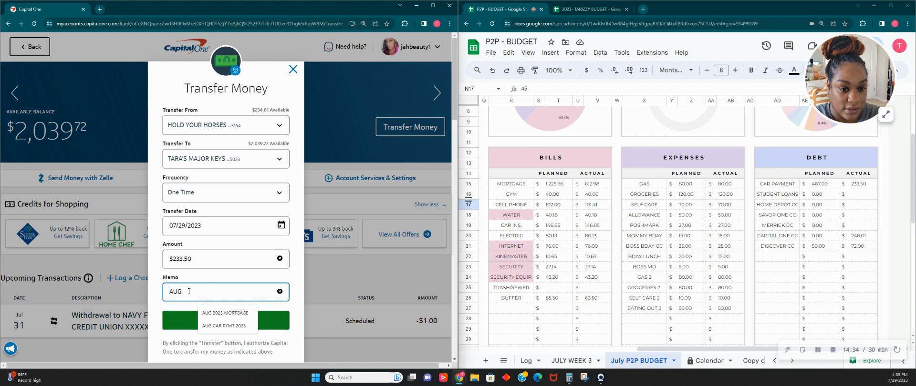
type("G")
left_click(223, 326)
left_click(251, 320)
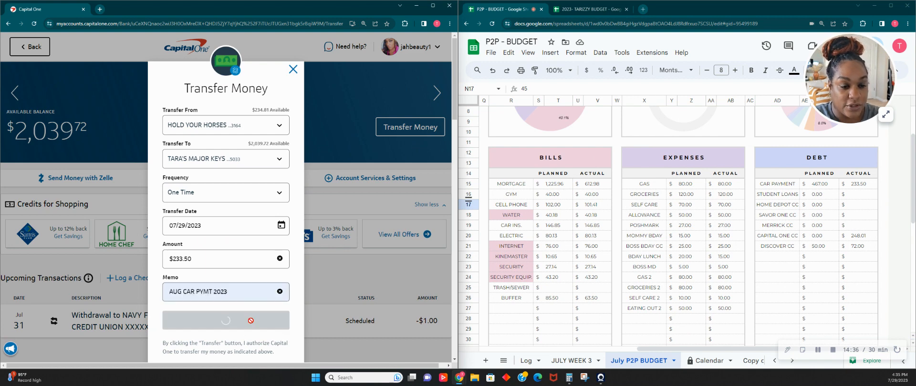
left_click(293, 69)
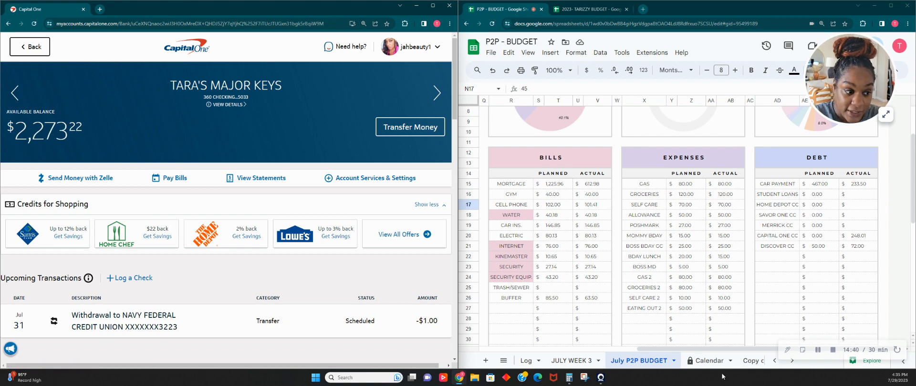
Check the mortgage in the 2023 budget's JULY 2023 sheet and set the planned MORTGAGE on the JULY WEEK 3 sheet to 1225.96
left_click(587, 9)
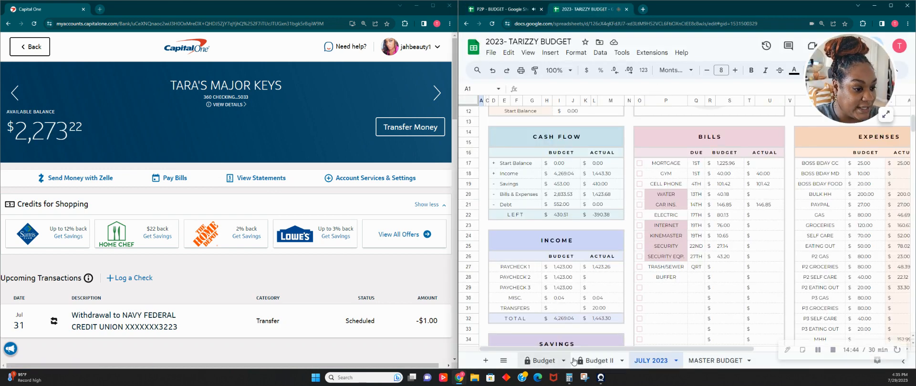
left_click(501, 10)
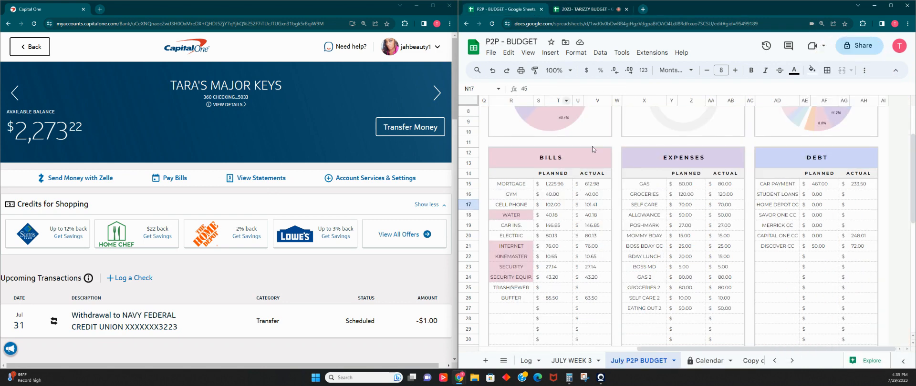
left_click(562, 362)
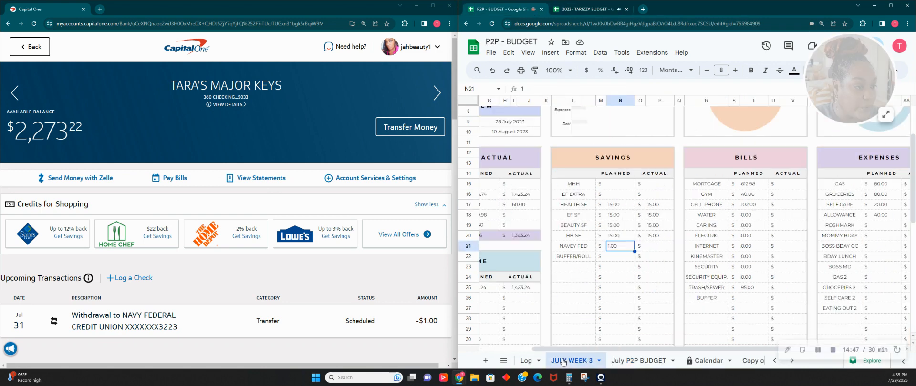
left_click(753, 184)
key("BackSpace")
type("1225.")
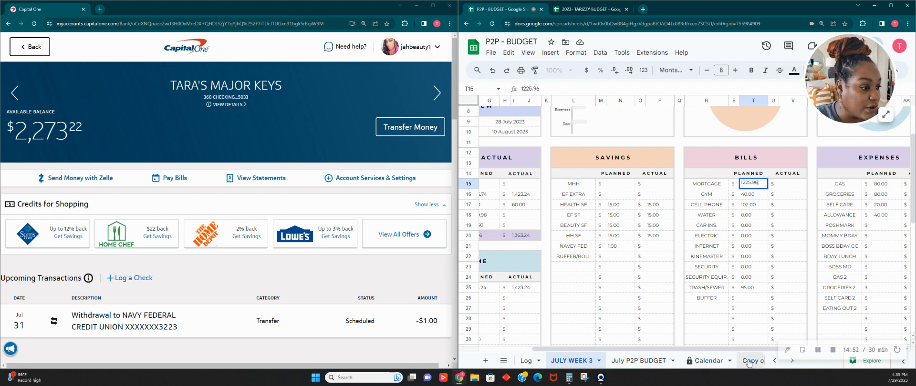
Consult the JULY 2023 sheet of the 2023 budget and set the planned CAR PAYMENT debt on JULY WEEK 3 to 467
scroll(822, 353, "right", 3)
scroll(822, 353, "right", 3)
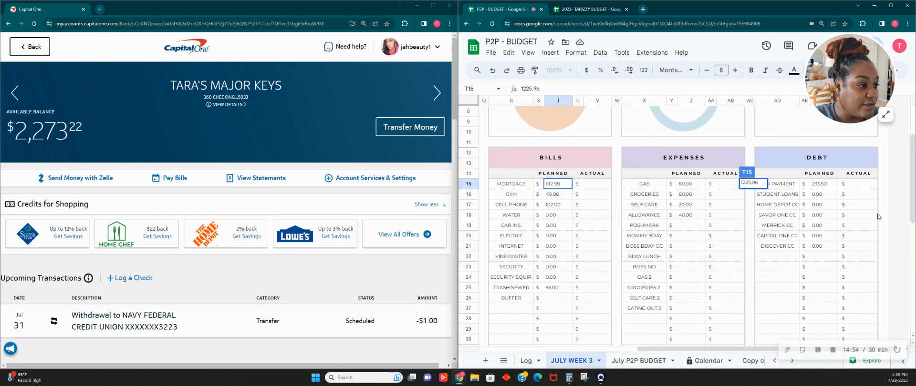
left_click(834, 190)
left_click(589, 9)
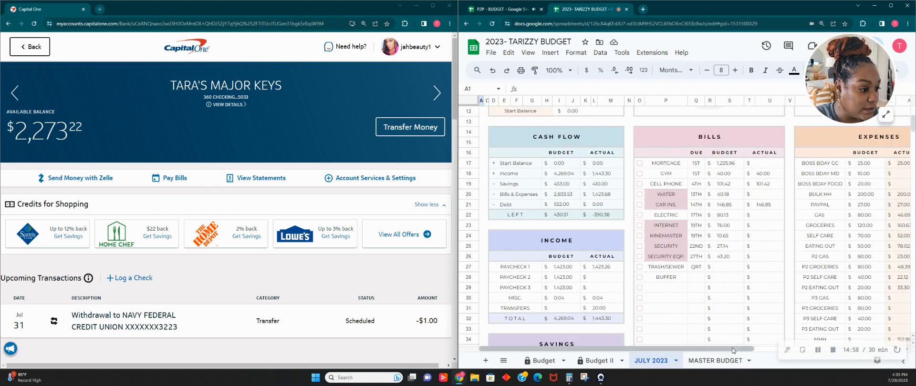
scroll(732, 348, "right", 10)
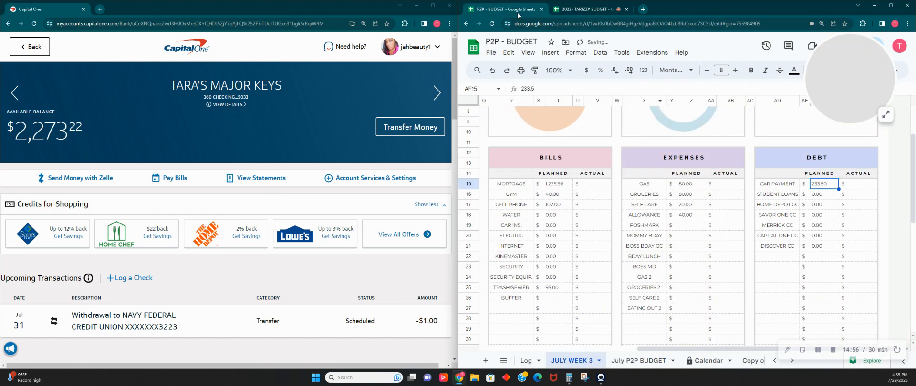
key("ctrl+shift+Tab")
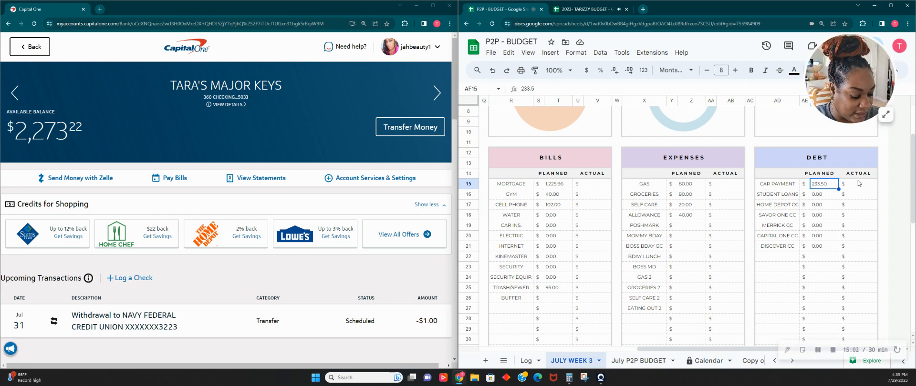
type("467")
key("Tab")
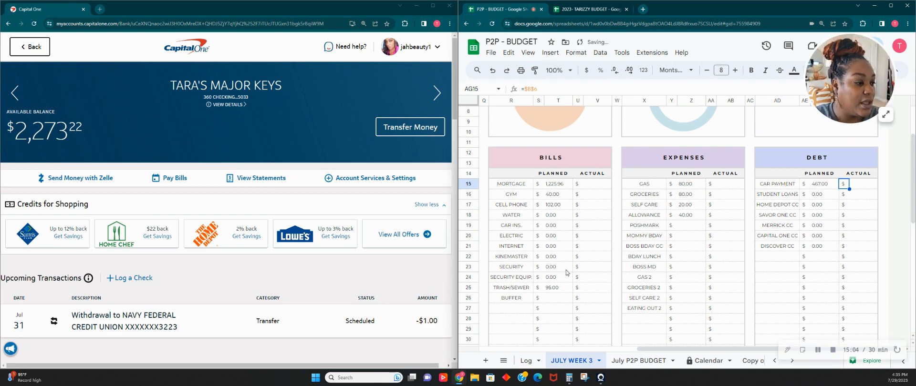
Add the 233.50 and 612.98 transfers in Calculator and enter 846.48 as the planned TRANSFERS income on the JULY WEEK 3 sheet
left_click_drag(645, 351, 522, 350)
left_click(542, 342)
scroll(501, 285, "down", 2)
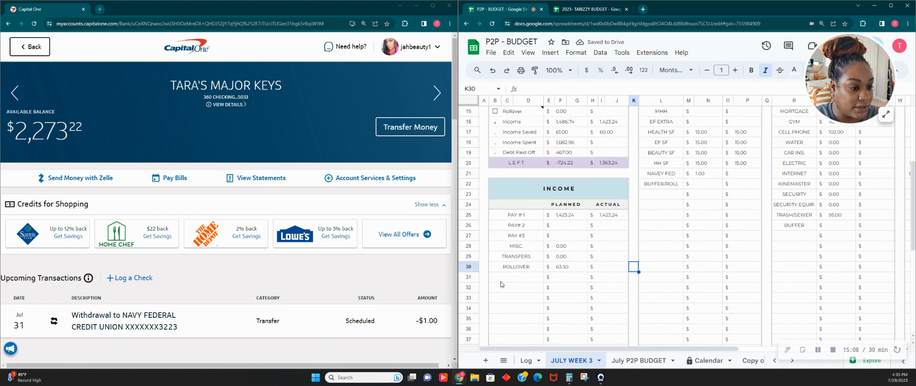
left_click(565, 259)
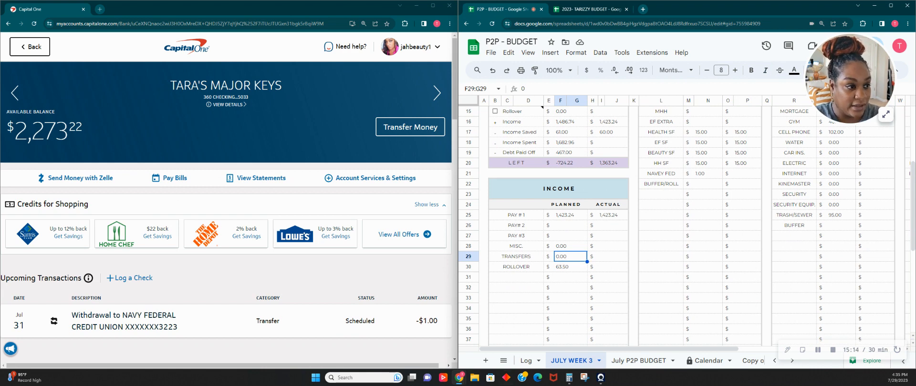
scroll(419, 346, "down", 5)
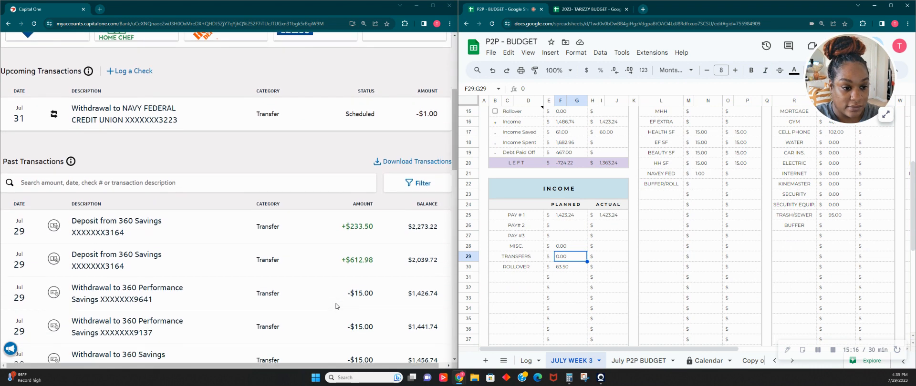
key("XF86Calculator")
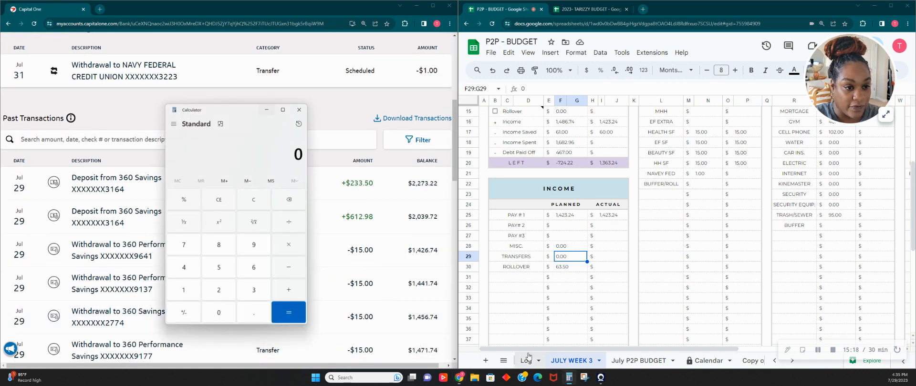
type("233.5 ")
type("+ 612.98")
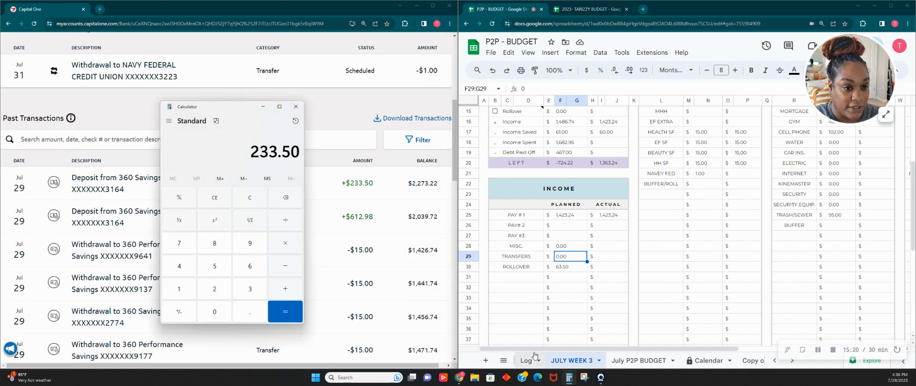
key("Return")
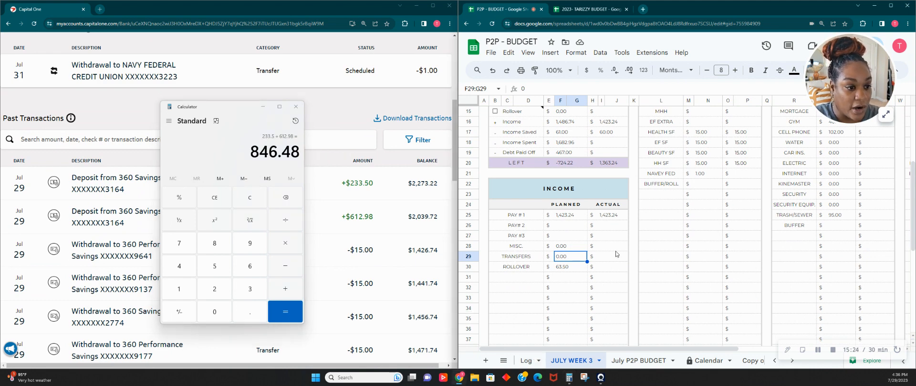
type("8")
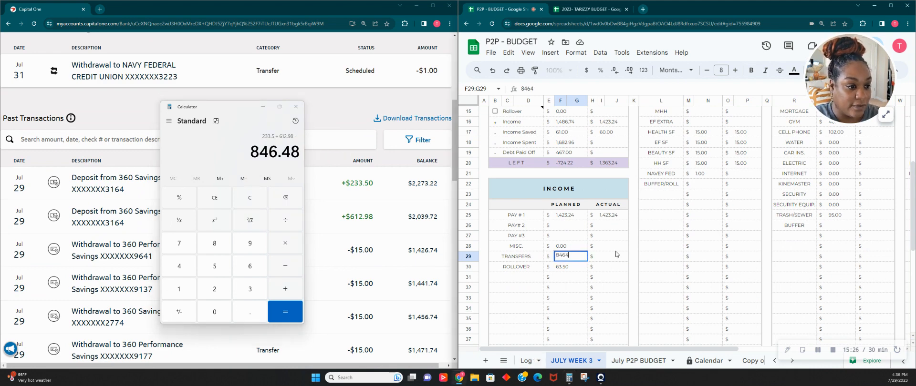
type("46.48")
key("Tab")
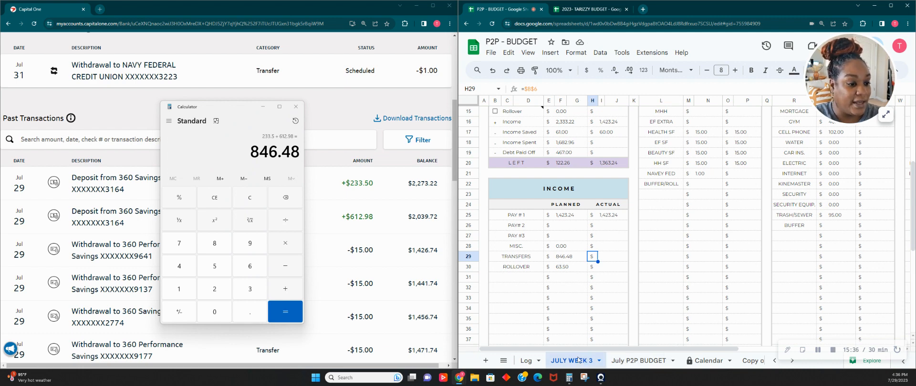
Clear the calculator and enter the date 29 - Jul - 23 in rows 57 and 58 of the Log sheet
left_click(526, 360)
left_click(249, 196)
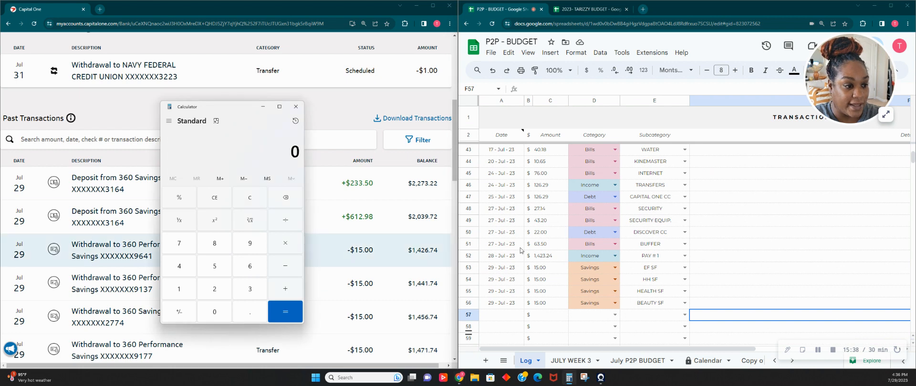
double_click(499, 316)
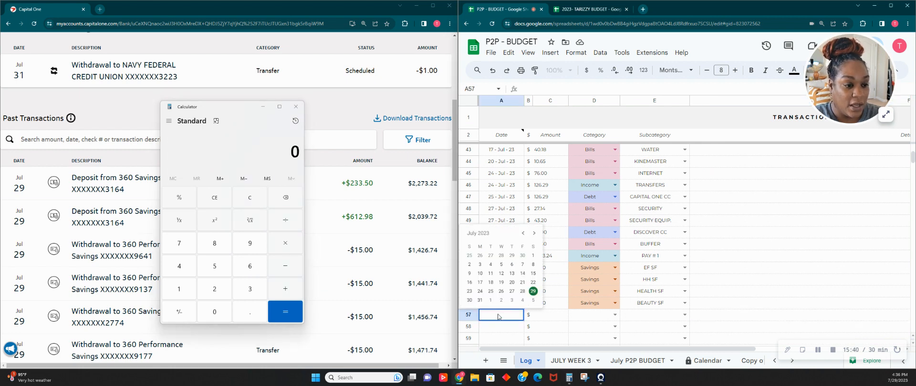
left_click(533, 291)
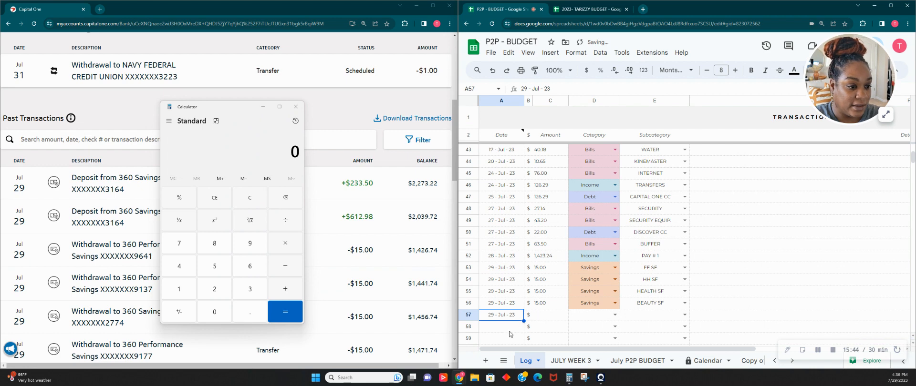
left_click(547, 317)
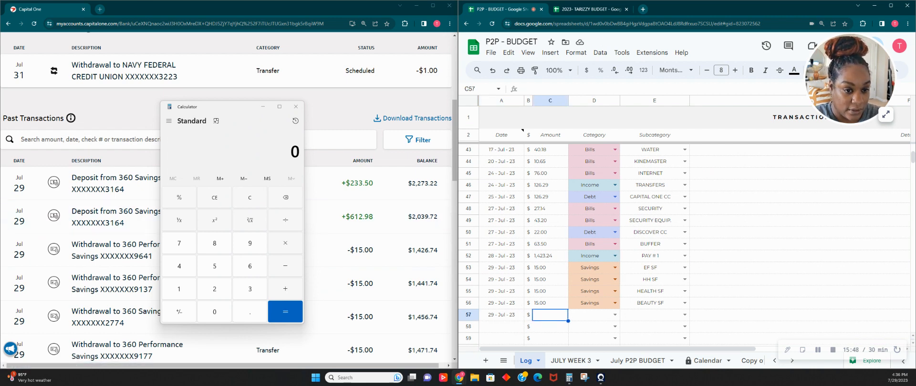
double_click(503, 327)
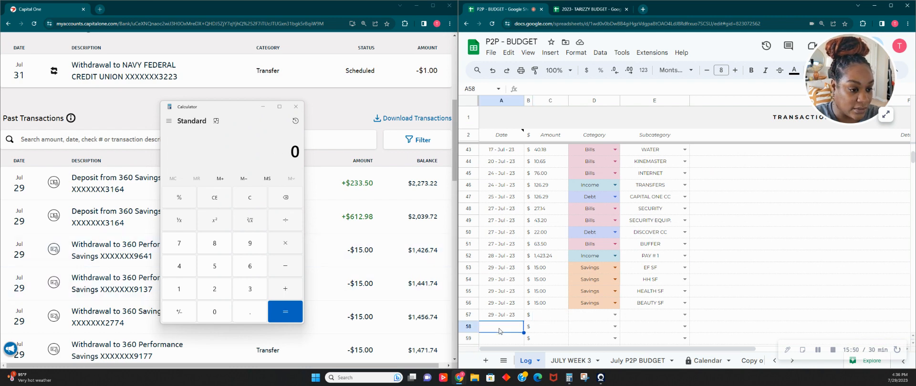
left_click(533, 303)
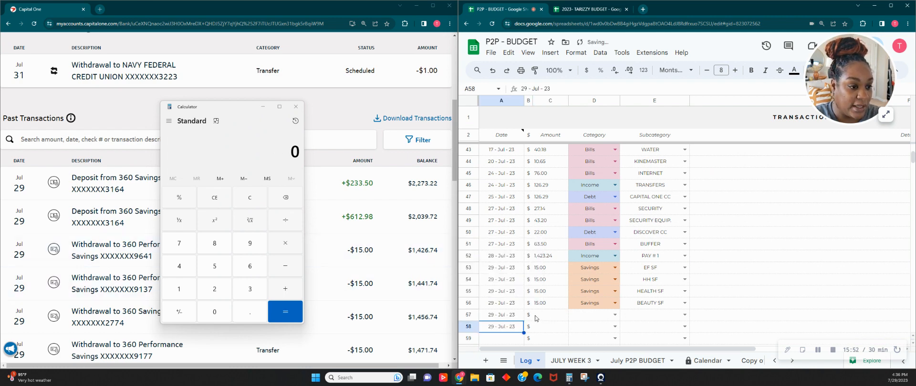
Enter 233.50 as the transaction amount in row 57 of the Log sheet
left_click(548, 319)
type("233.50")
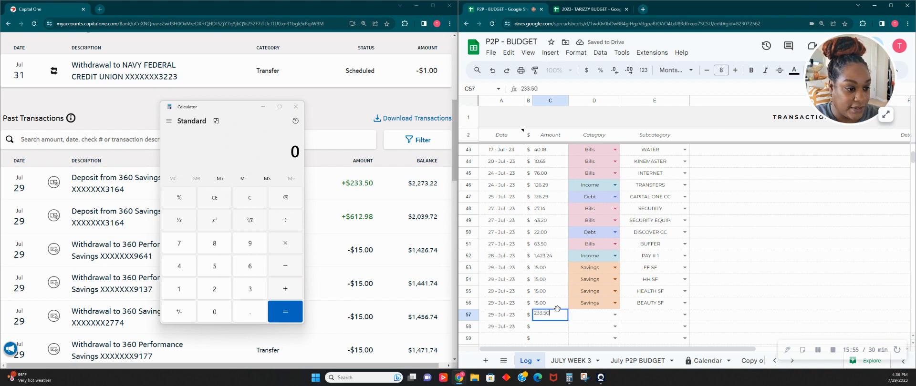
key("Return")
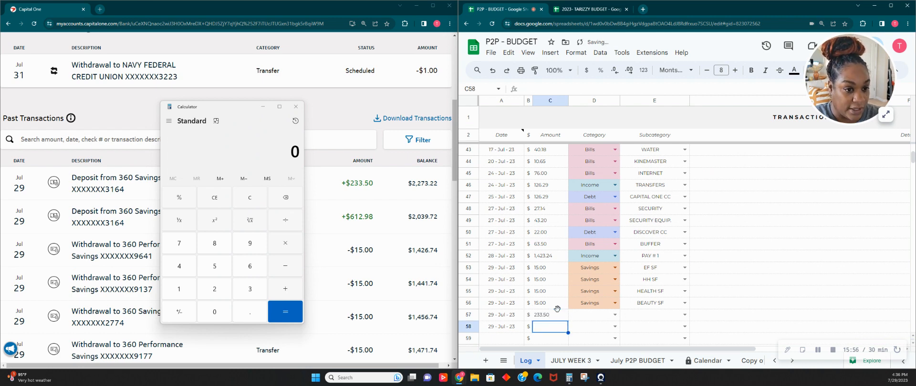
Enter 612.98 as the transaction amount in row 58 of the Log sheet and set the category of rows 57 and 58 to Income
type("612.98")
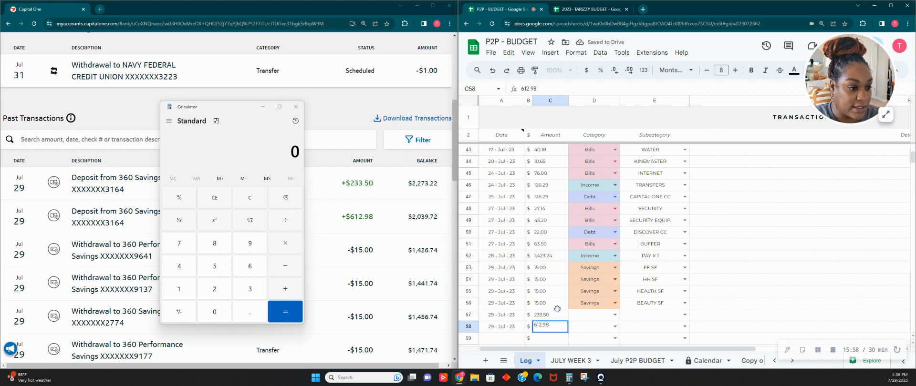
left_click(589, 317)
type("inc")
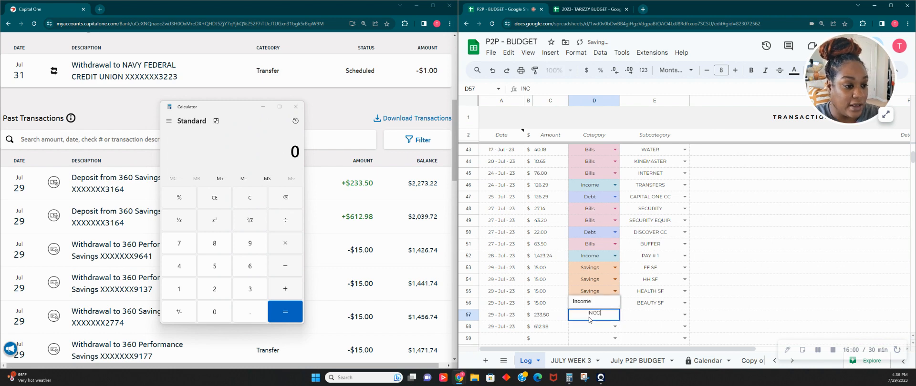
left_click(597, 303)
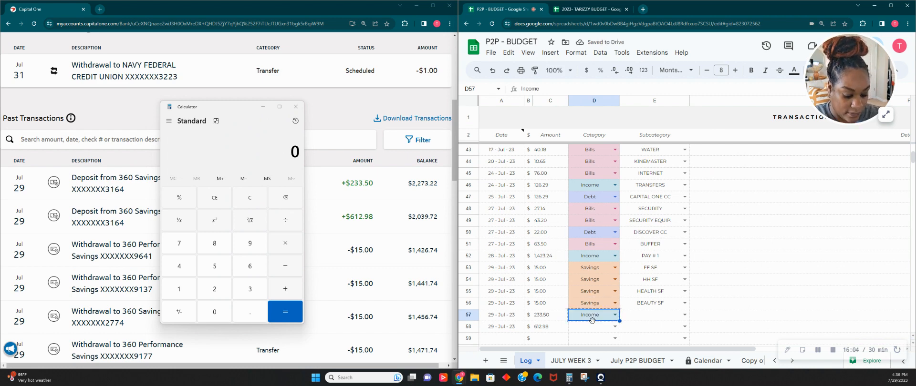
key("ctrl+c")
key("Down")
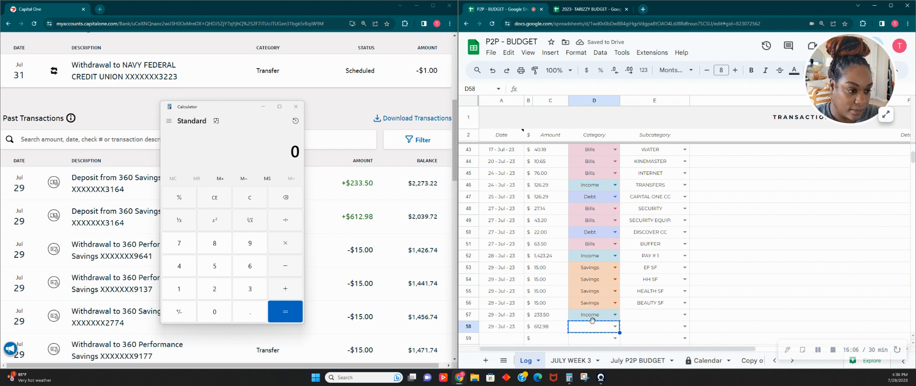
key("ctrl+v")
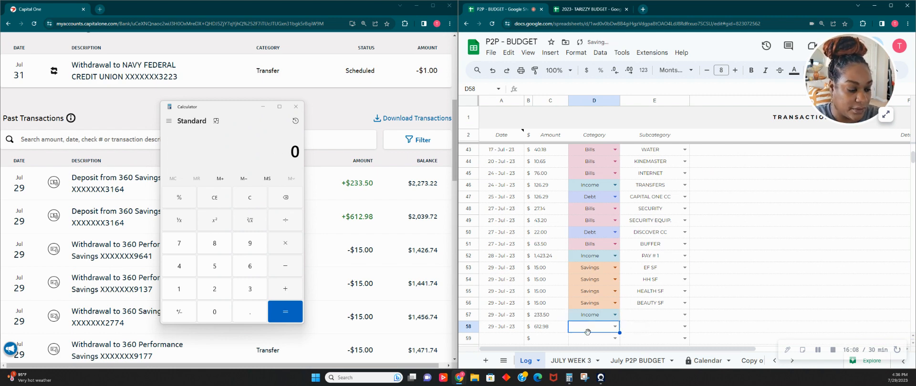
type("INCOM")
key("Return")
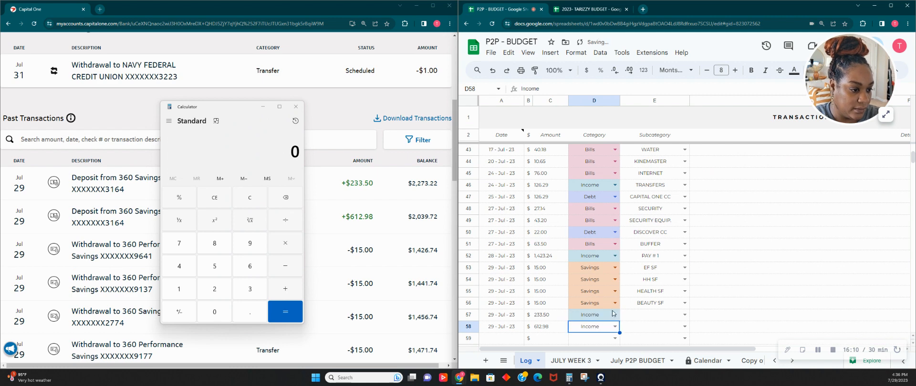
Set the subcategory of rows 57 and 58 in the Log sheet to TRANSFERS
left_click(663, 315)
type("TRANSFERS")
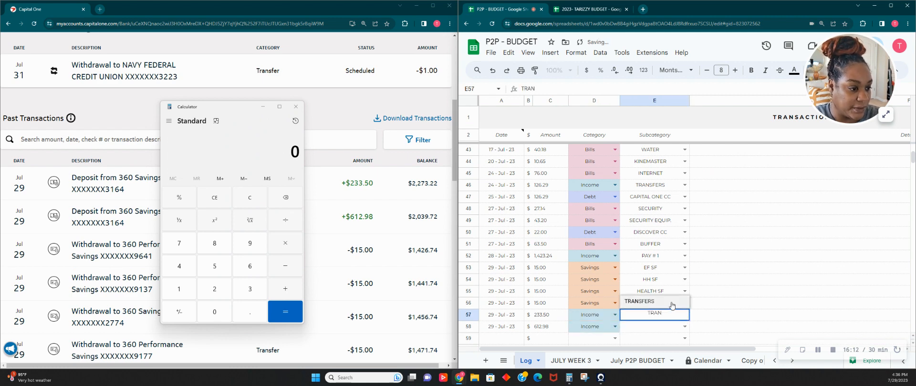
key("Return")
type("TRANSFERS")
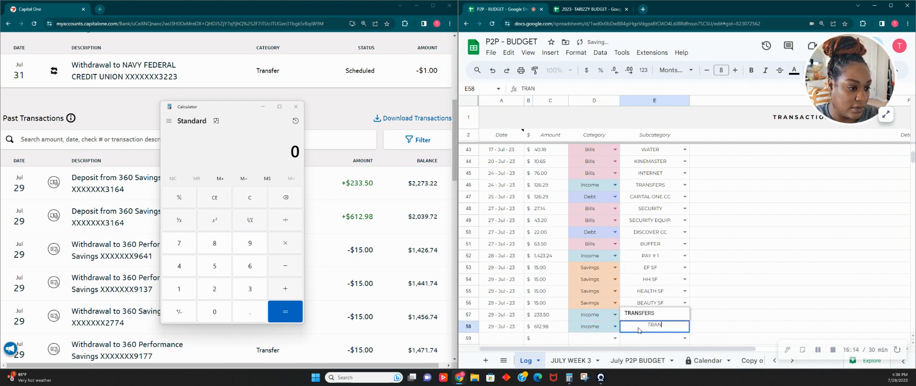
left_click(808, 319)
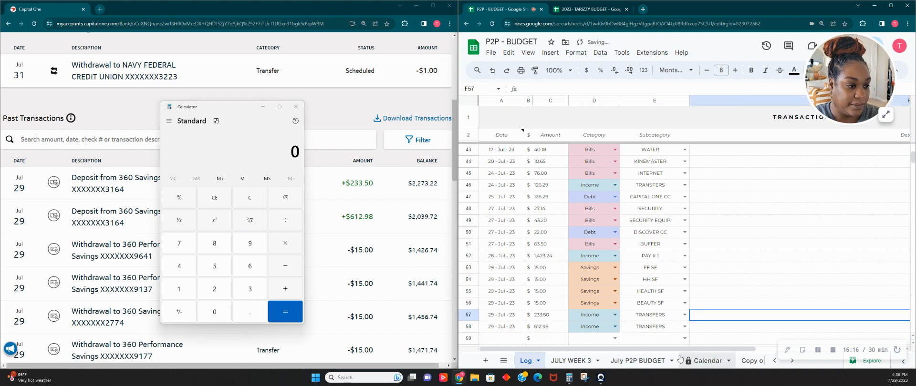
Review the JULY WEEK 3 income, savings, bills, expenses and debt plans alongside the Capital One checking balance, with the calculator minimized
left_click(557, 364)
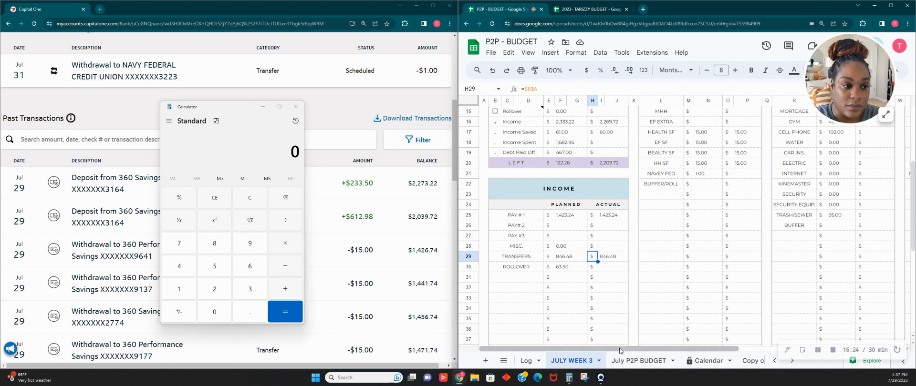
left_click(259, 202)
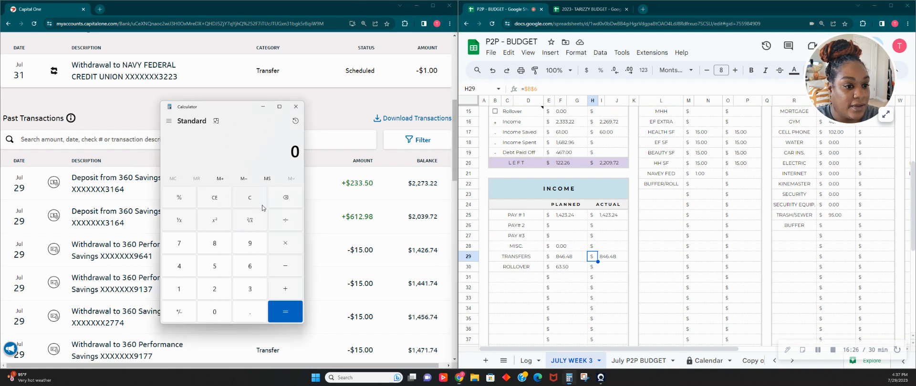
left_click_drag(707, 350, 800, 355)
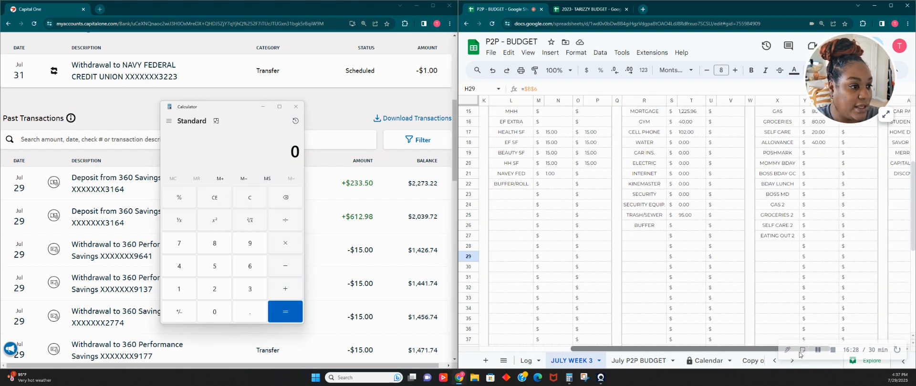
scroll(56, 123, "up", 5)
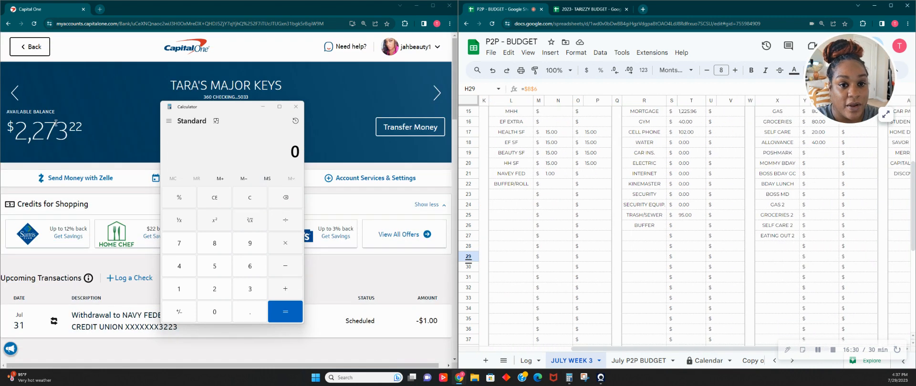
left_click(241, 200)
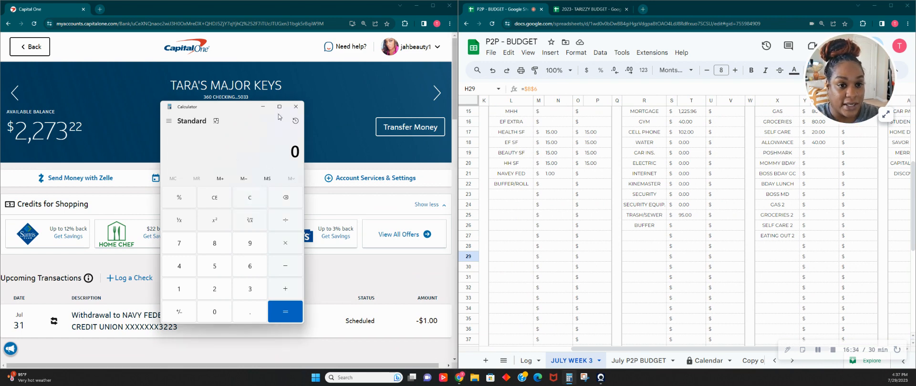
left_click(263, 107)
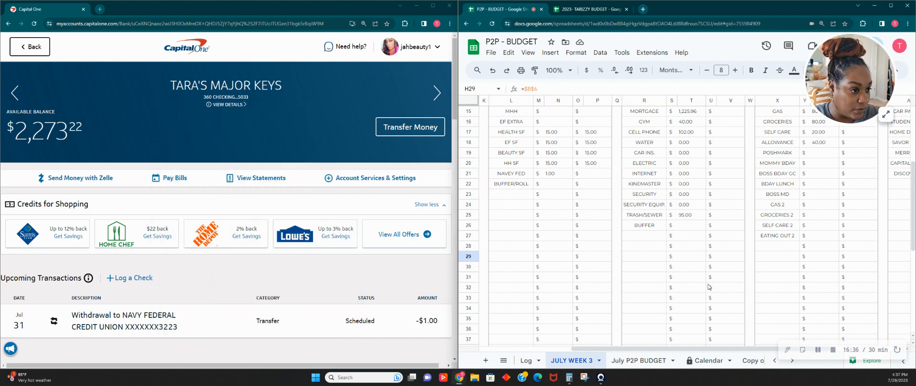
scroll(709, 287, "up", 3)
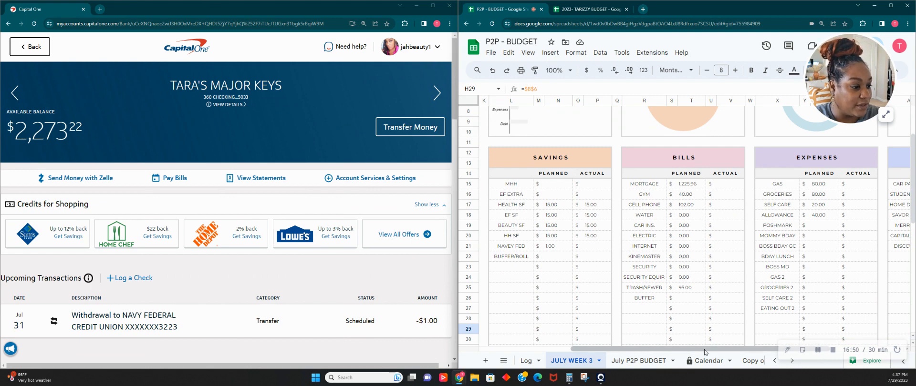
left_click_drag(709, 350, 779, 361)
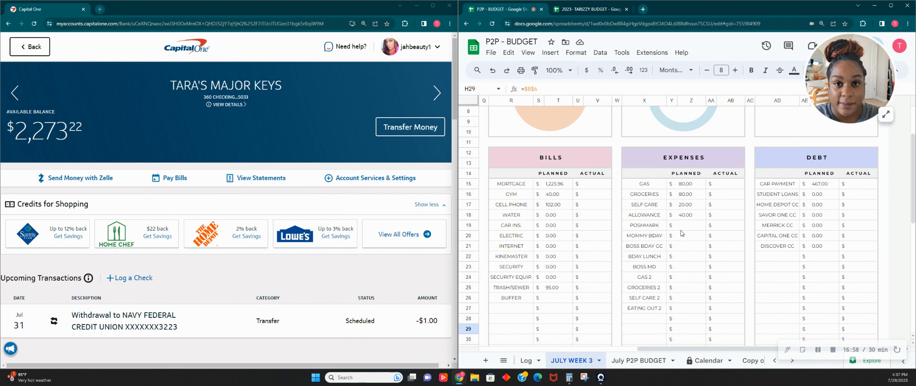
left_click(687, 341)
left_click_drag(682, 351, 594, 237)
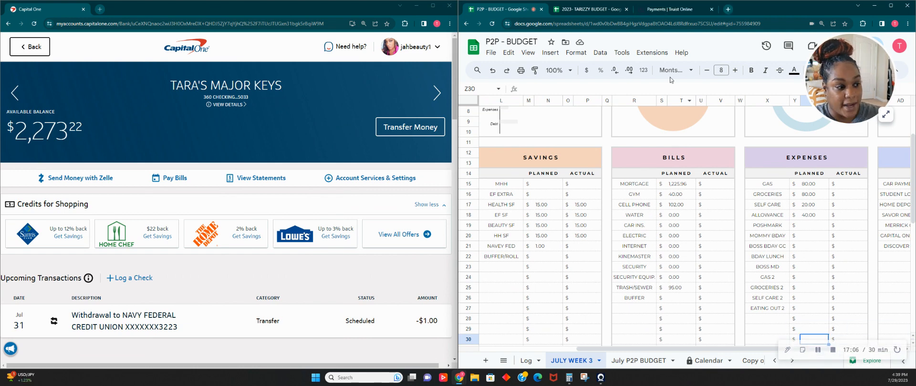
Switch to Truist and submit the one-time $1,225.96 mortgage payment from checking, dated Jul 29, 2023, with the memo AUG 2023 MORTGAGE
left_click(671, 9)
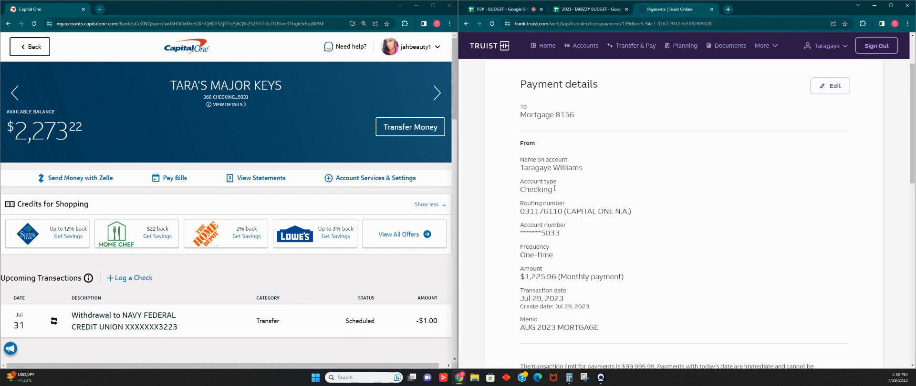
scroll(554, 188, "down", 3)
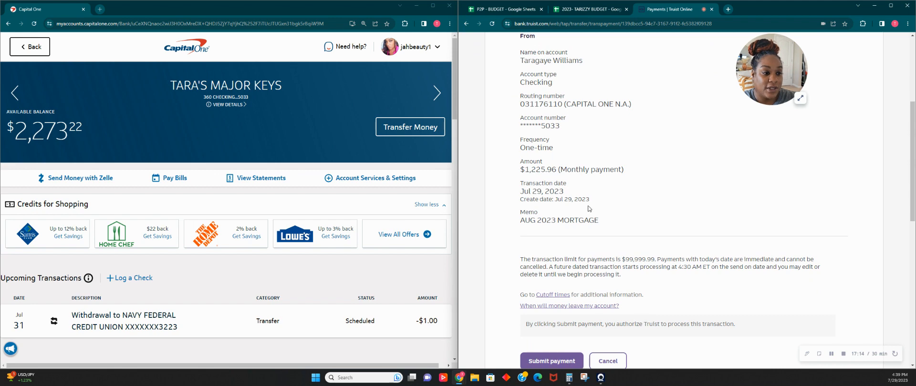
left_click(549, 362)
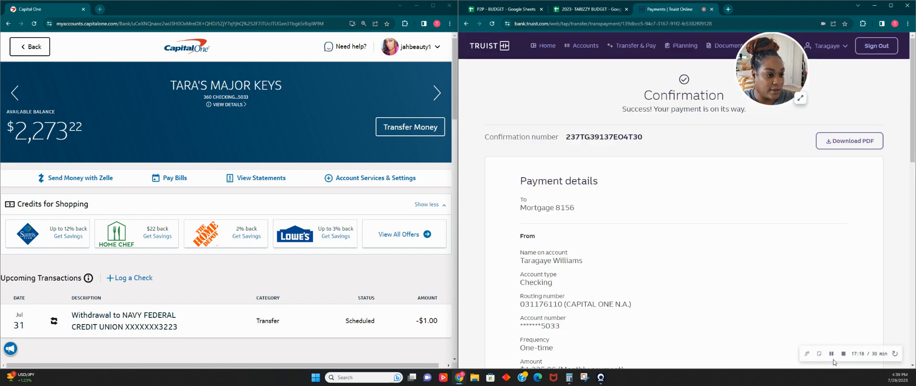
scroll(686, 285, "down", 1)
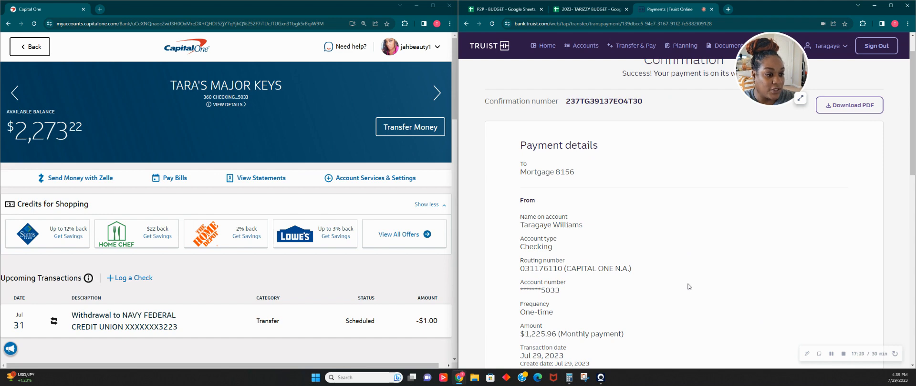
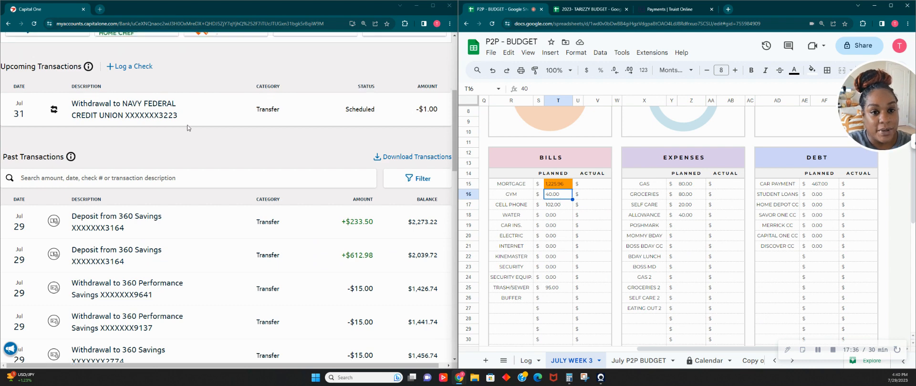
Return to the Capital One account summary and look through the available balances of all checking and savings accounts
scroll(173, 87, "up", 4)
scroll(221, 60, "up", 1)
left_click(197, 48)
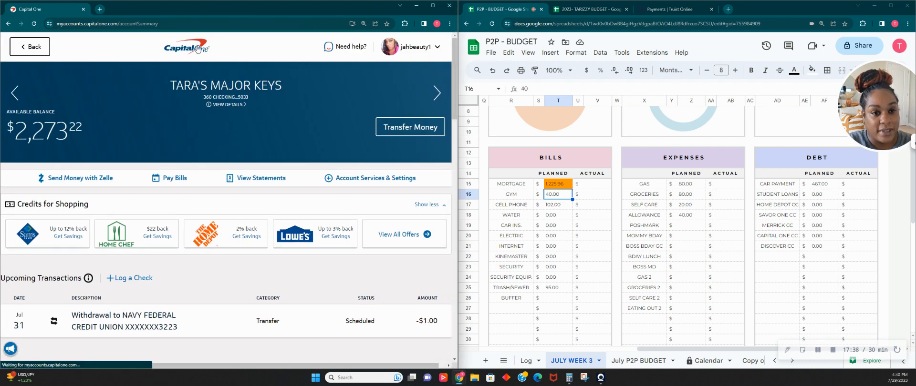
scroll(243, 109, "down", 10)
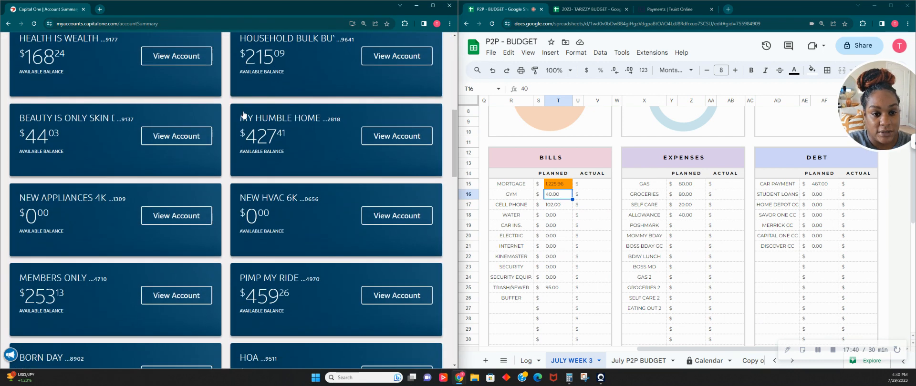
scroll(243, 115, "down", 6)
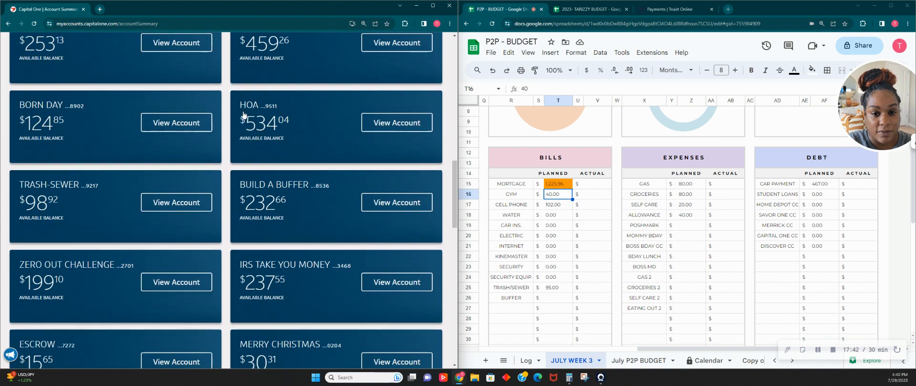
scroll(244, 115, "down", 5)
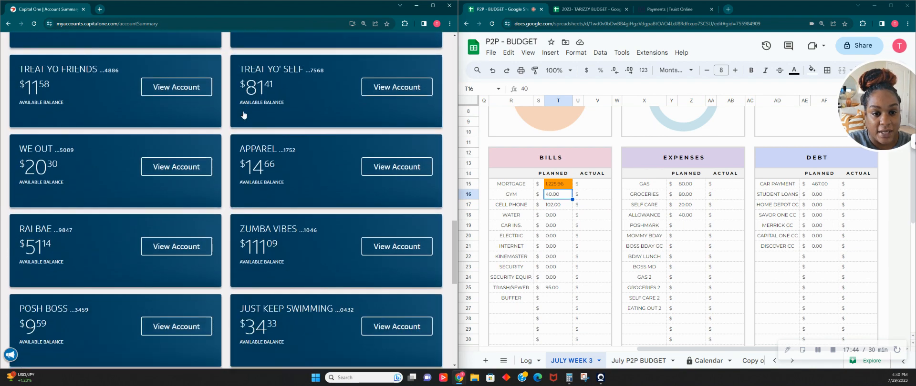
scroll(244, 132, "up", 5)
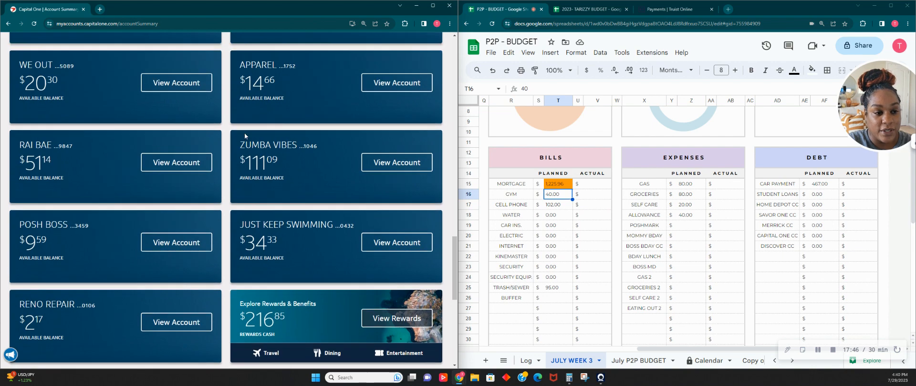
scroll(250, 113, "up", 3)
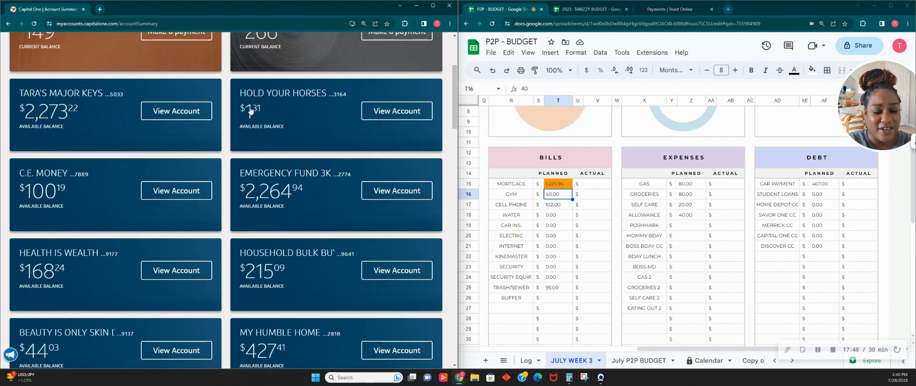
scroll(250, 111, "up", 3)
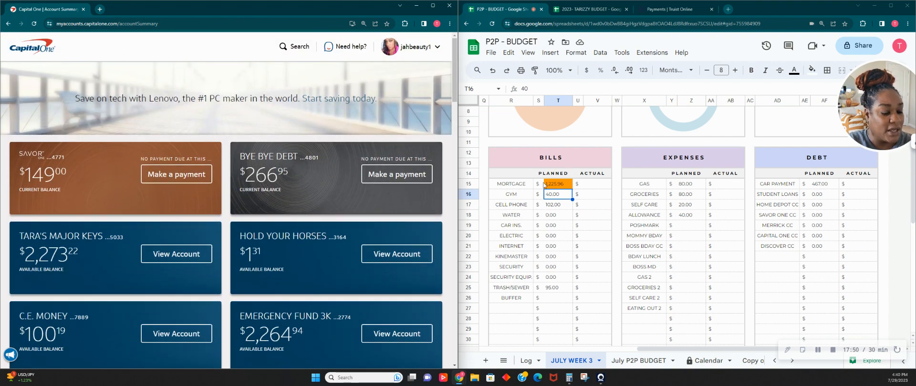
Review the planned bills in JULY WEEK 3, from gym to trash/sewer, alongside the available balances of all Capital One accounts
left_click(562, 205)
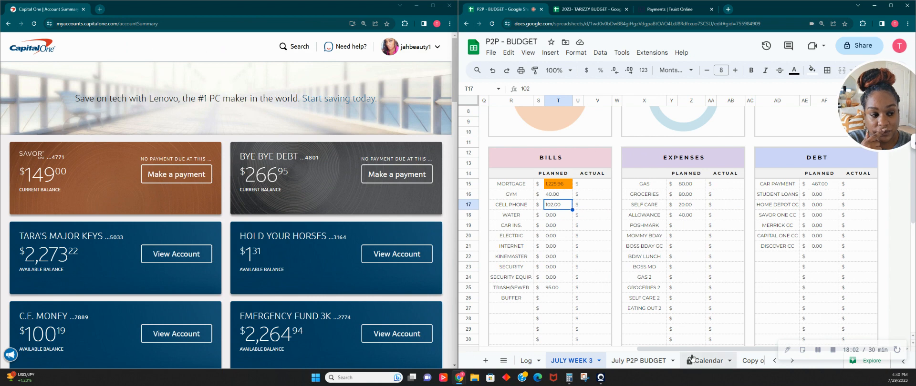
left_click_drag(693, 354, 566, 354)
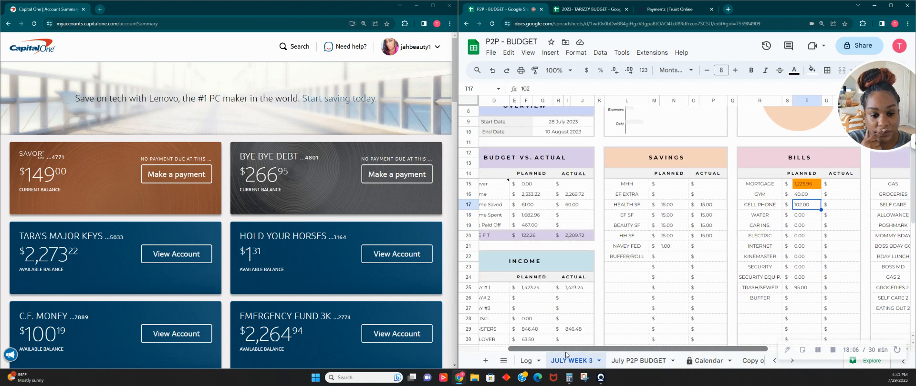
left_click_drag(566, 352, 645, 352)
left_click(684, 198)
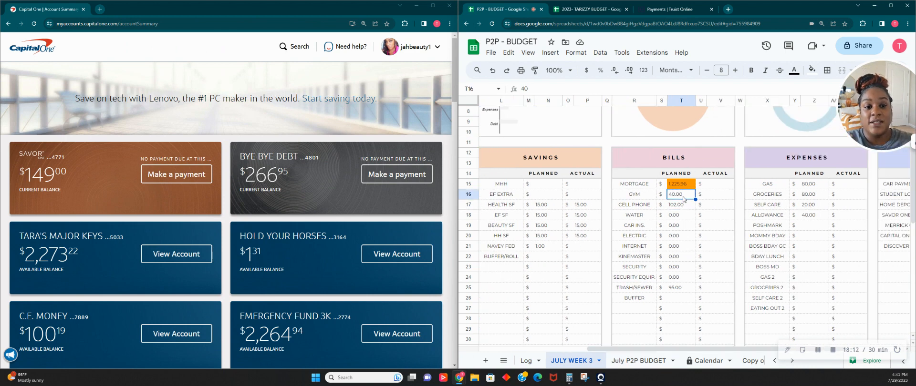
scroll(224, 175, "down", 7)
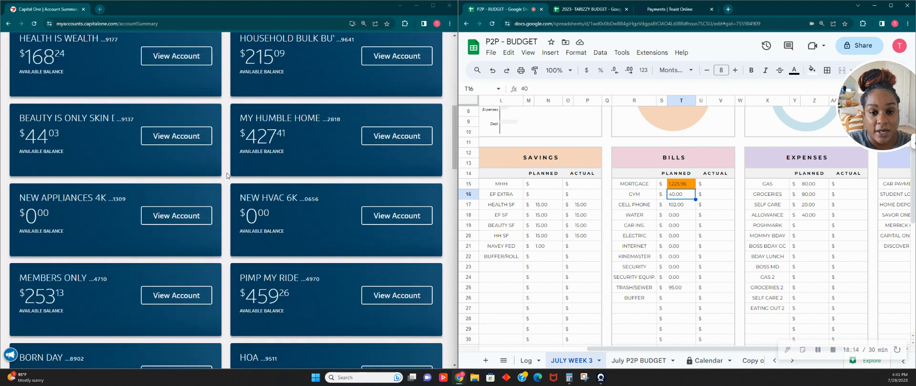
scroll(323, 226, "down", 5)
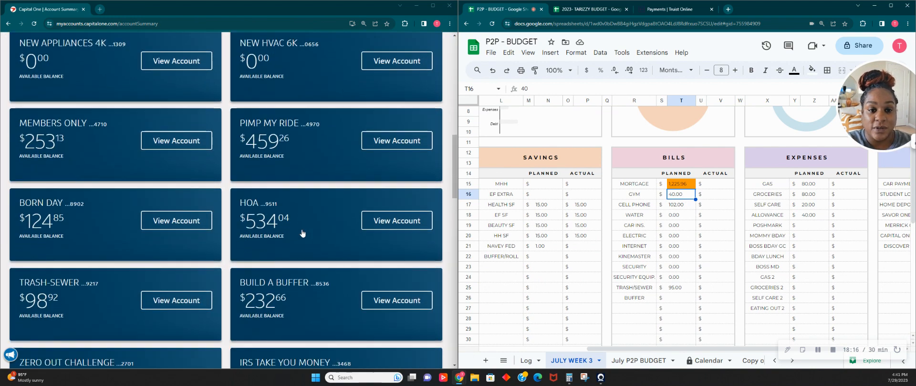
scroll(323, 334, "up", 3)
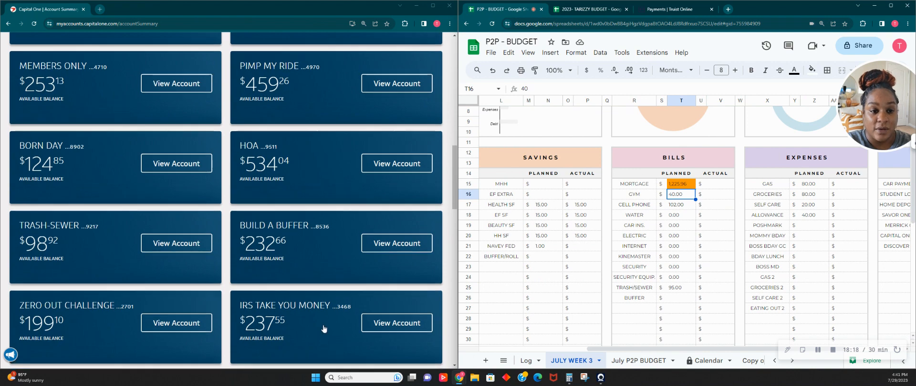
scroll(321, 319, "up", 5)
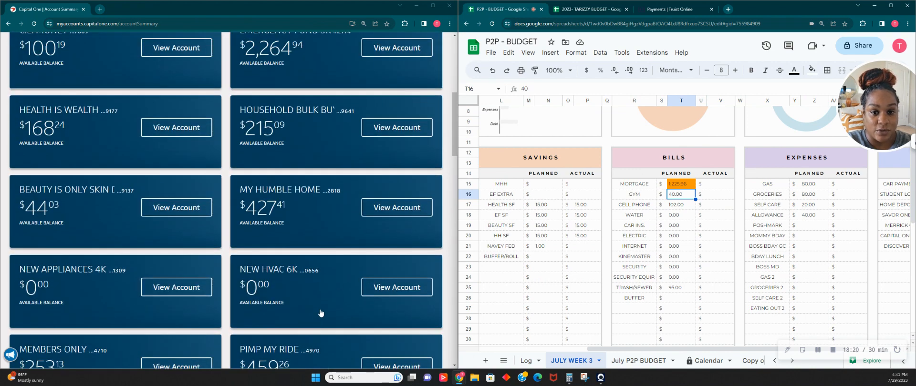
scroll(323, 312, "down", 15)
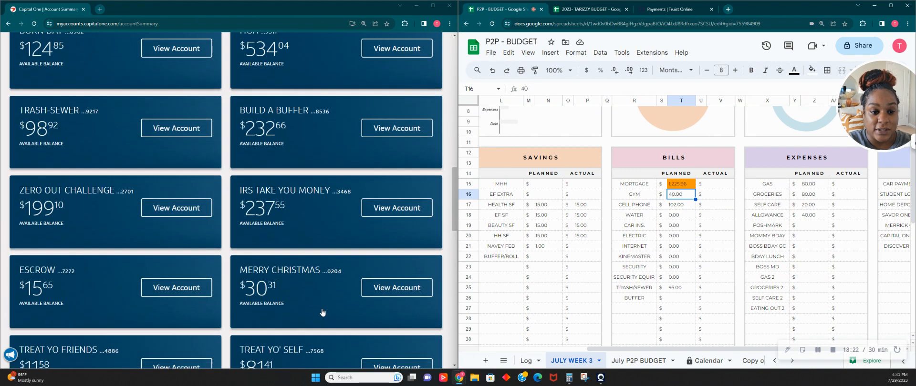
scroll(266, 231, "down", 2)
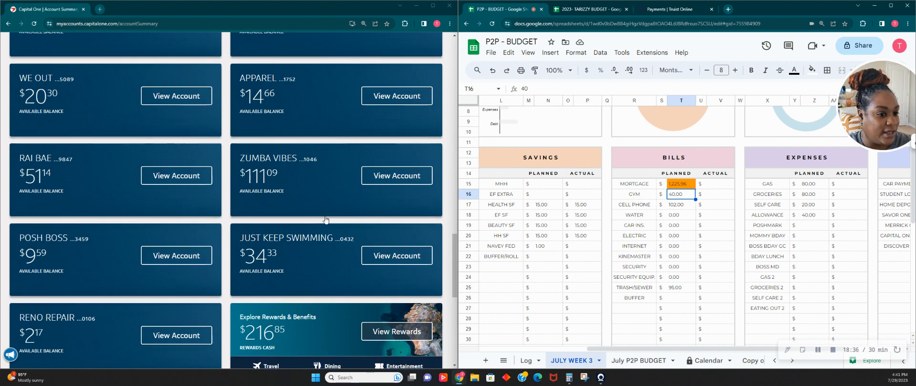
scroll(341, 199, "up", 20)
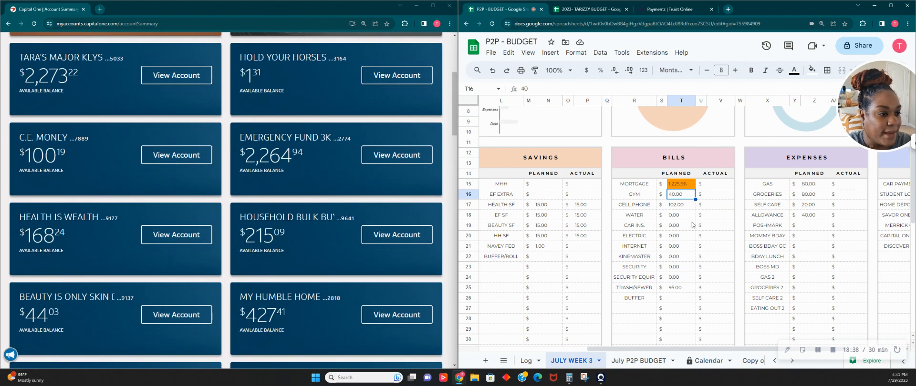
left_click(693, 207)
left_click(674, 220)
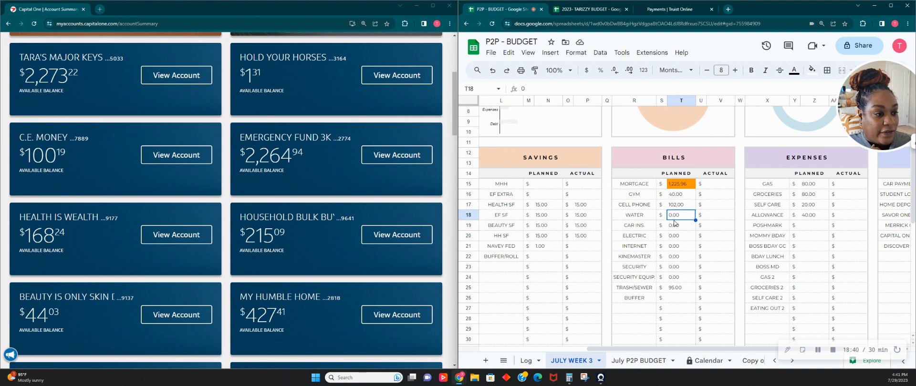
left_click_drag(675, 215, 664, 292)
left_click(677, 292)
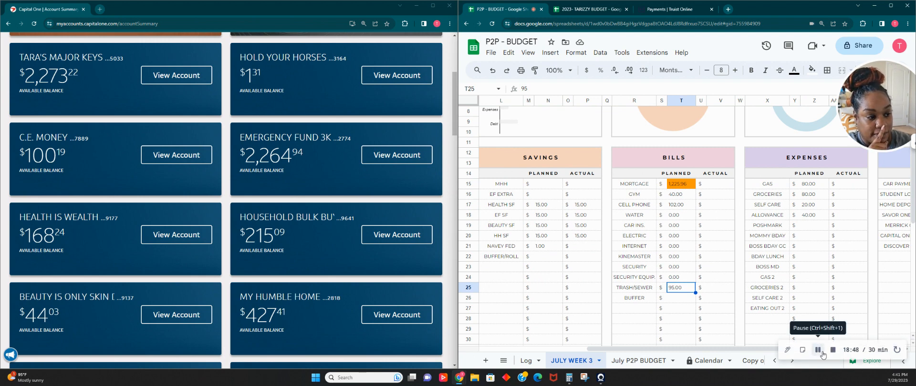
left_click(818, 352)
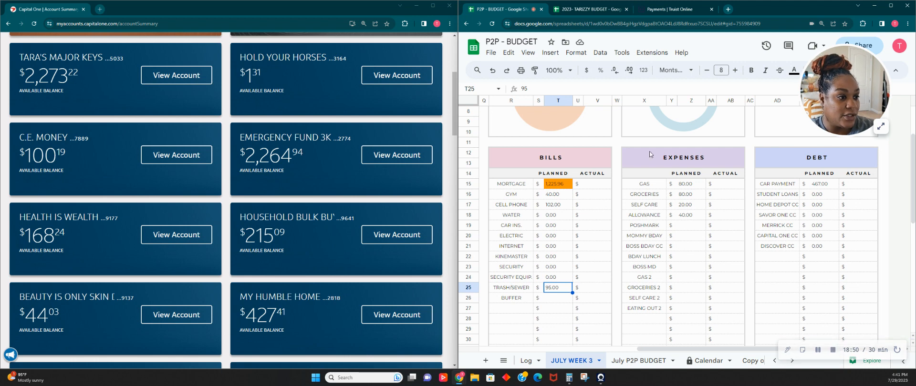
Review the planned gas expense and look through the Capital One account list once more, from the credit cards to the rewards
left_click(687, 184)
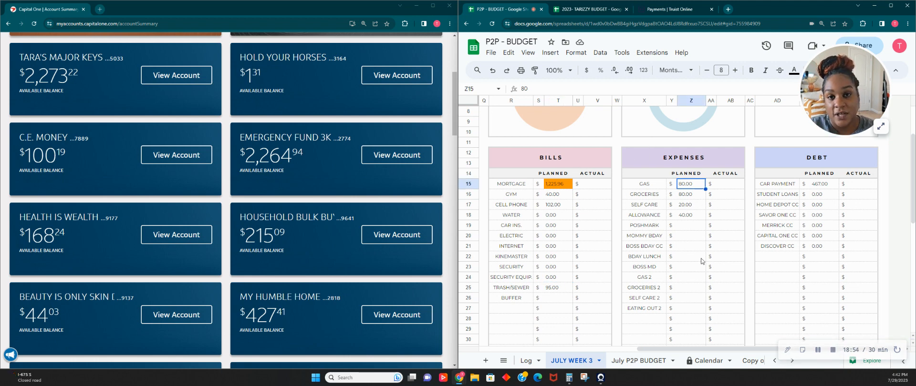
scroll(277, 200, "up", 3)
scroll(280, 197, "down", 3)
scroll(282, 197, "down", 20)
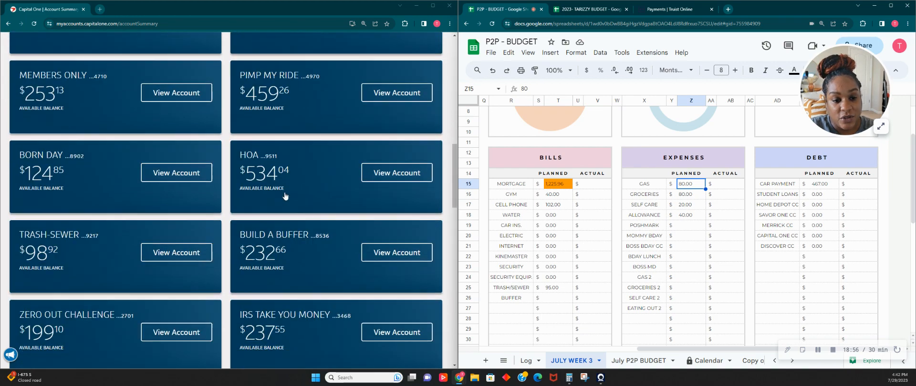
scroll(285, 196, "down", 5)
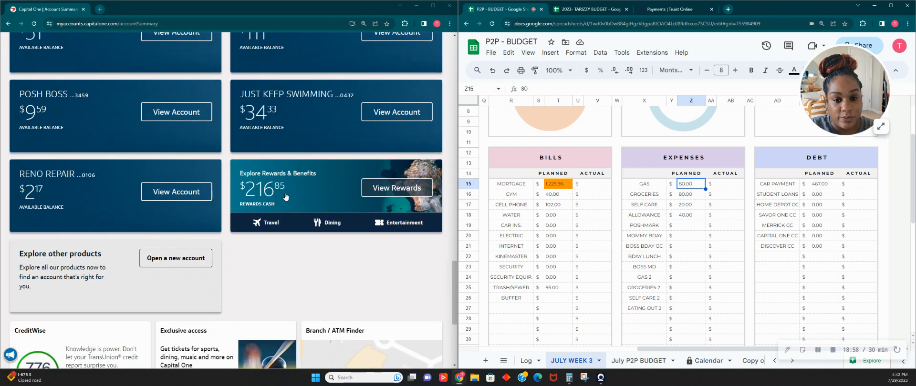
scroll(286, 196, "up", 10)
scroll(291, 191, "up", 15)
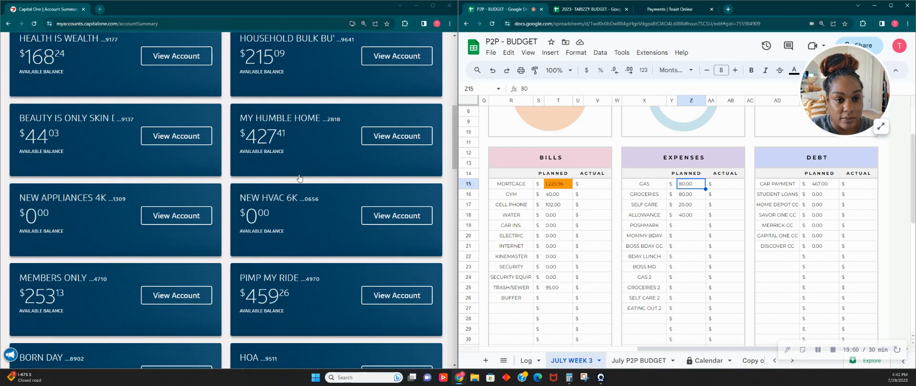
scroll(309, 169, "down", 3)
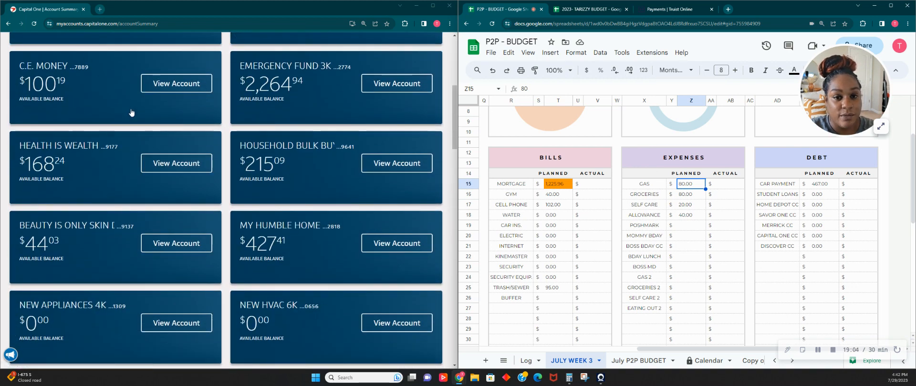
scroll(131, 113, "up", 6)
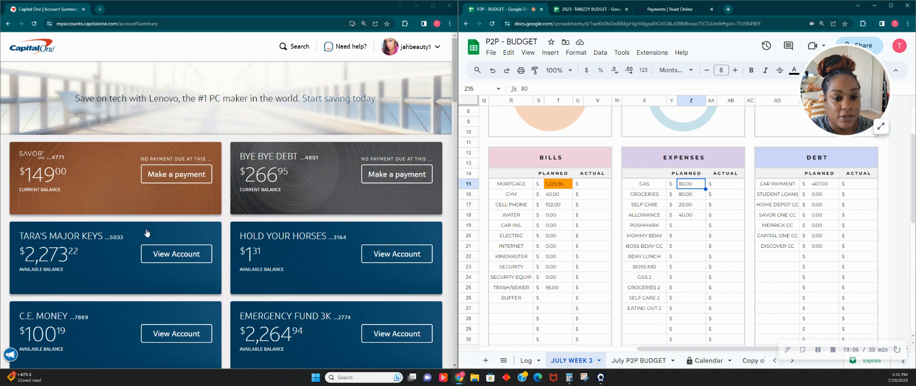
Open the main 360 Checking account and bring up its Transfer Money form, then dismiss it without entering a transfer
left_click(94, 246)
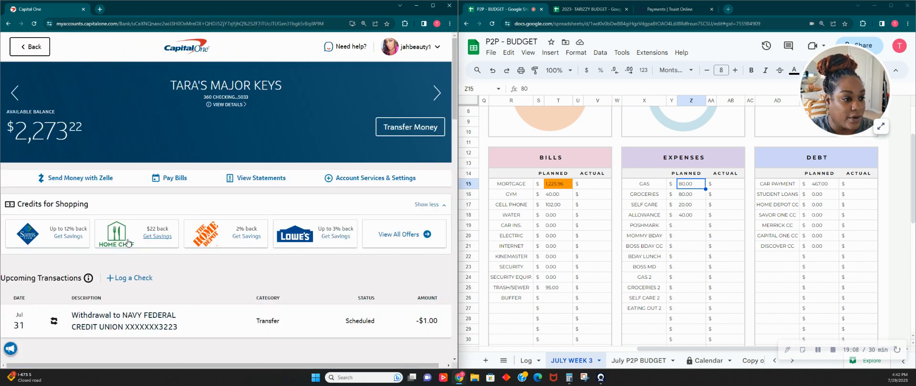
left_click(400, 127)
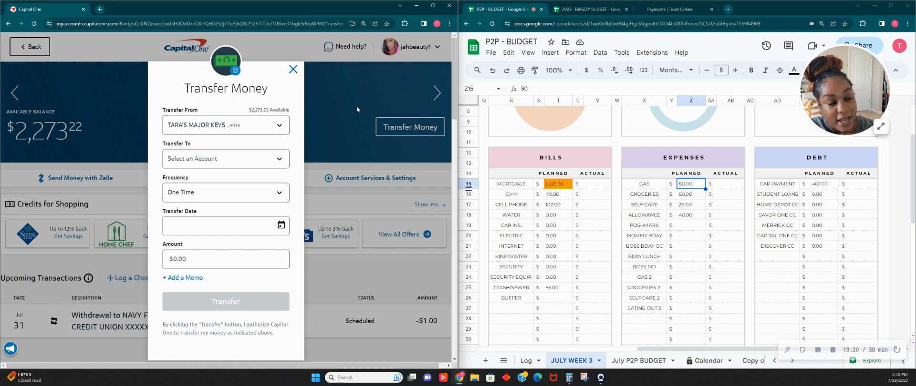
left_click(293, 70)
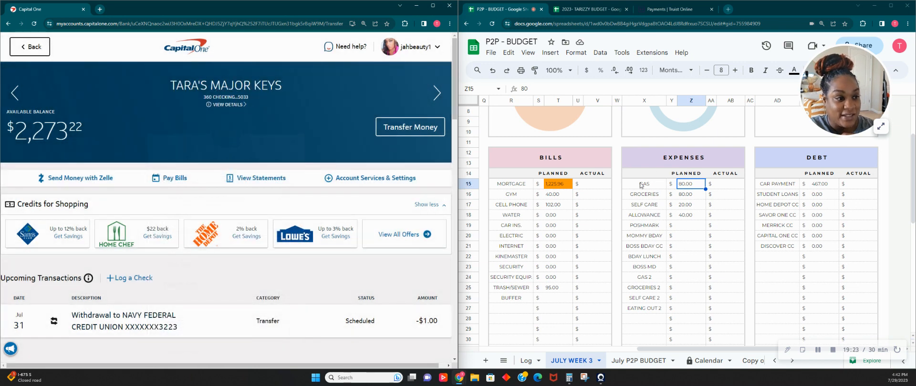
Check the sum of the planned gas, groceries and self care expenses in JULY WEEK 3
left_click_drag(690, 190, 685, 209)
left_click(687, 208)
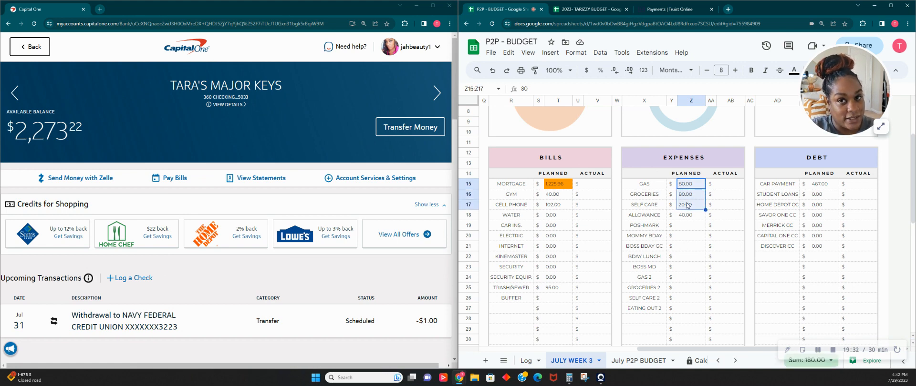
left_click(696, 236)
scroll(668, 284, "down", 1)
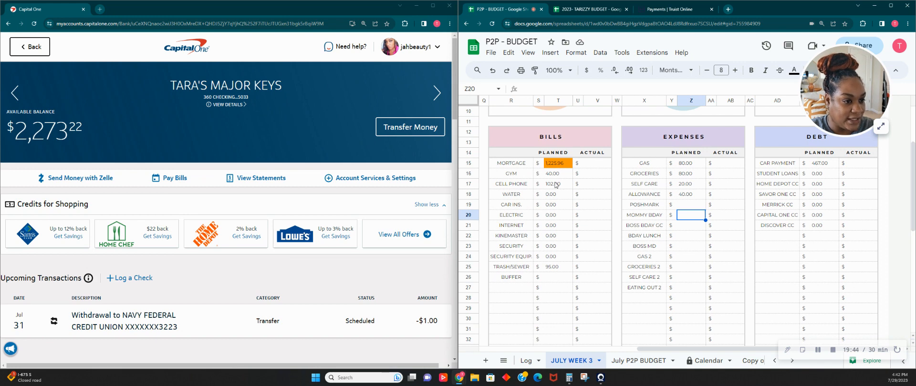
Fill the planned amounts of the gym and cell phone bills (T16:T17) with orange
left_click_drag(556, 174, 556, 186)
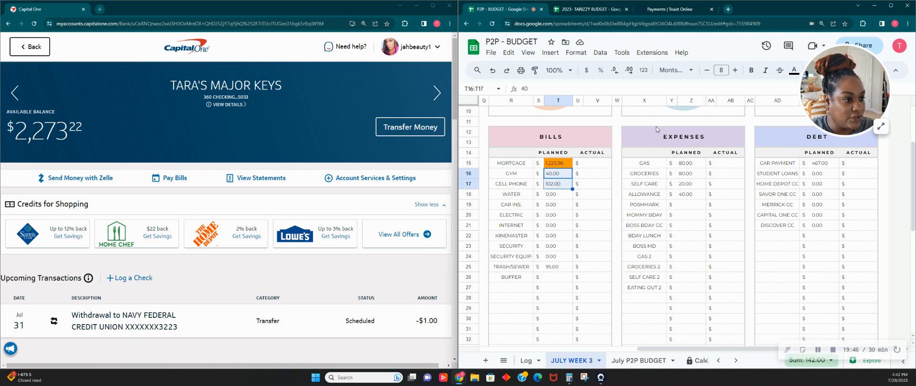
left_click_drag(805, 72, 827, 87)
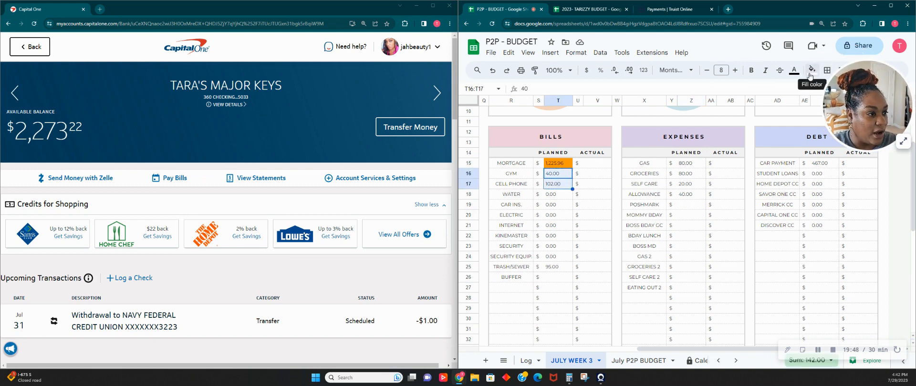
left_click(812, 70)
mouse_move(854, 126)
left_mouse_down()
mouse_move(866, 141)
mouse_move(861, 283)
mouse_move(876, 305)
left_mouse_up()
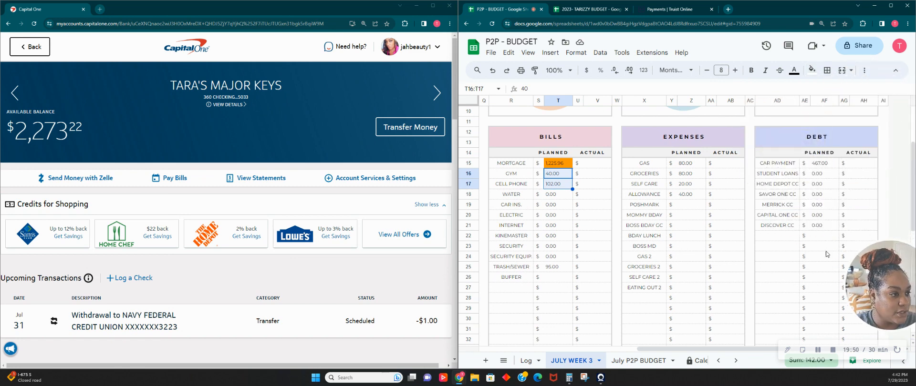
left_click(812, 70)
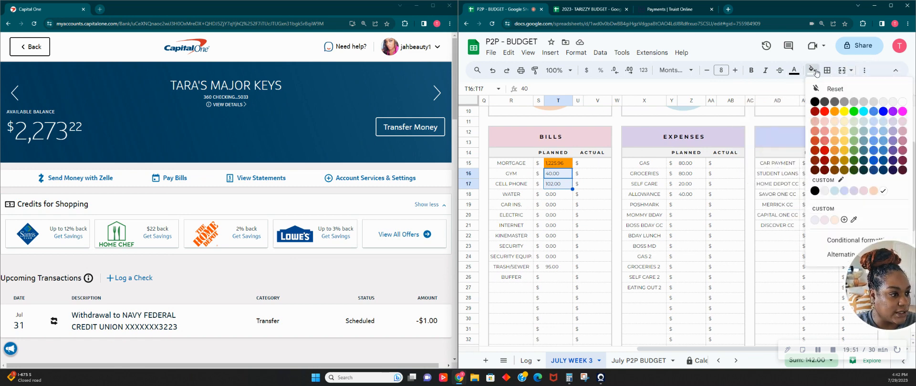
left_click(835, 111)
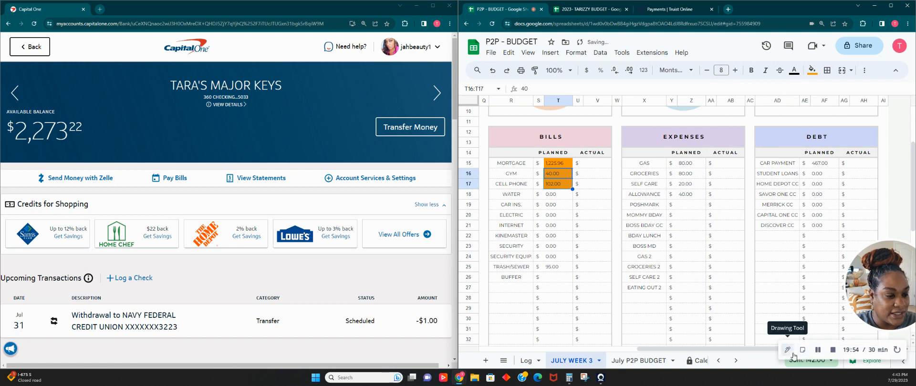
Fill the planned trash/sewer bill amount in T25 with the same orange
left_click(547, 268)
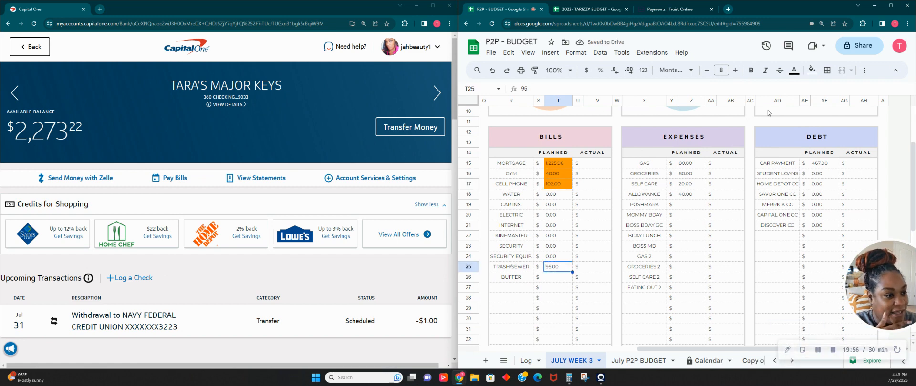
left_click(811, 70)
left_click(831, 114)
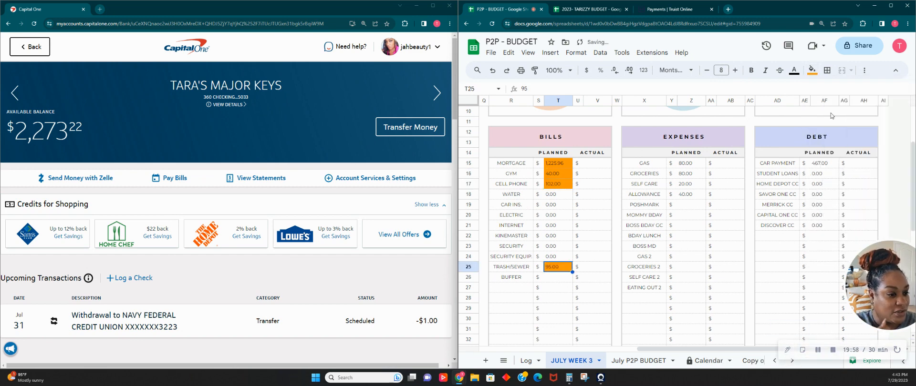
Fill the planned gas, groceries, self care and allowance expenses (Z15:Z18) with light green
left_click_drag(691, 164, 692, 195)
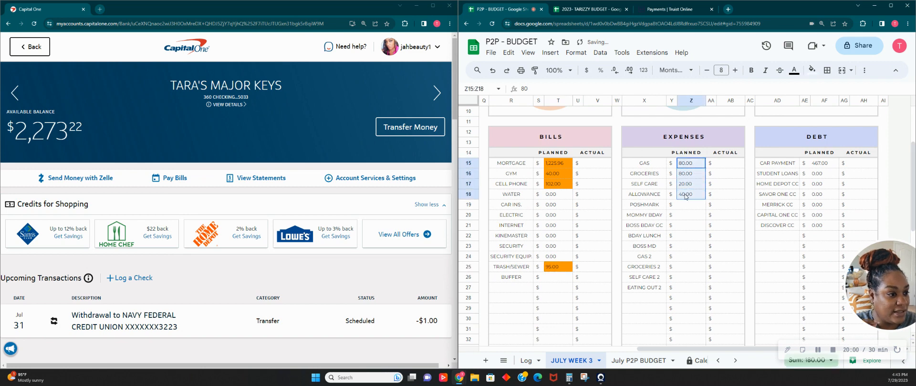
left_click(811, 70)
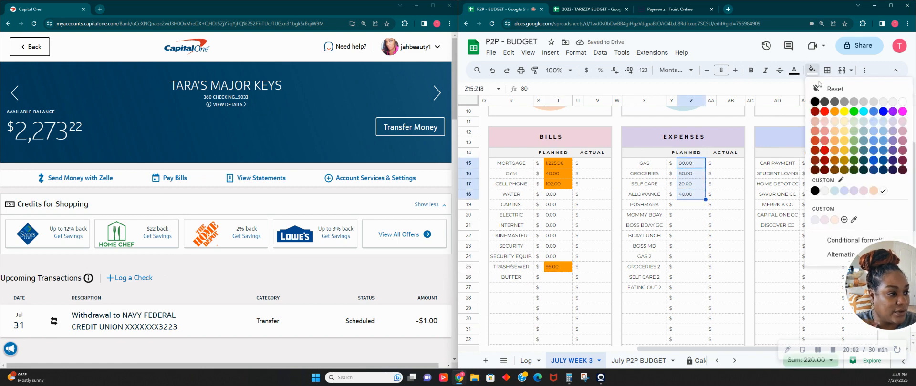
left_click(855, 127)
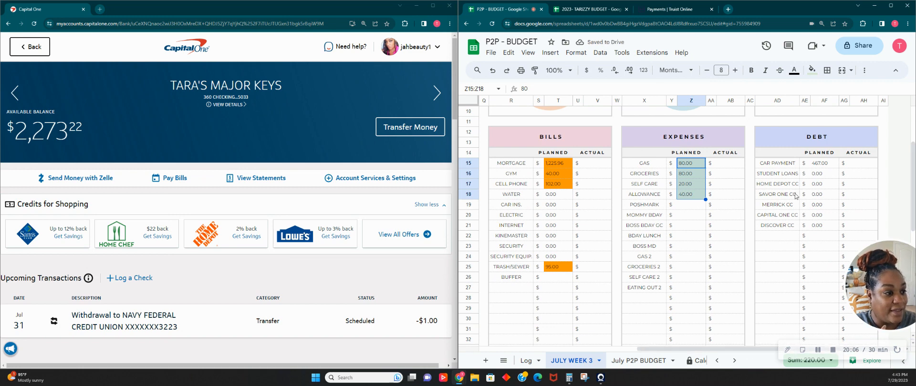
left_click(858, 163)
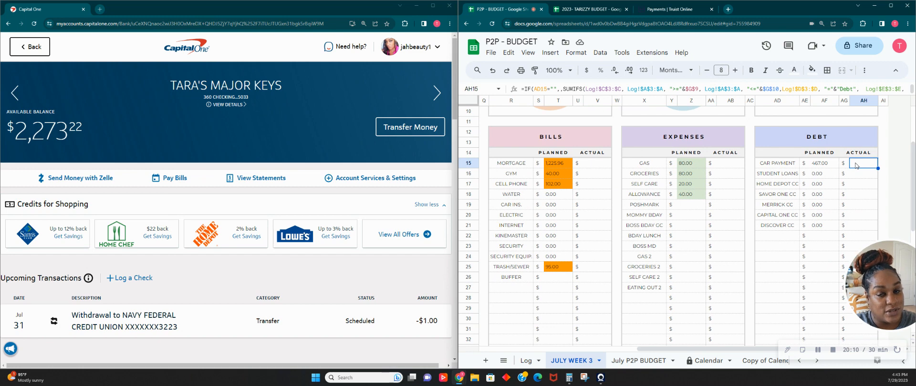
Fill the planned car payment amount in AF15 with the same orange as the planned bills
left_click(830, 166)
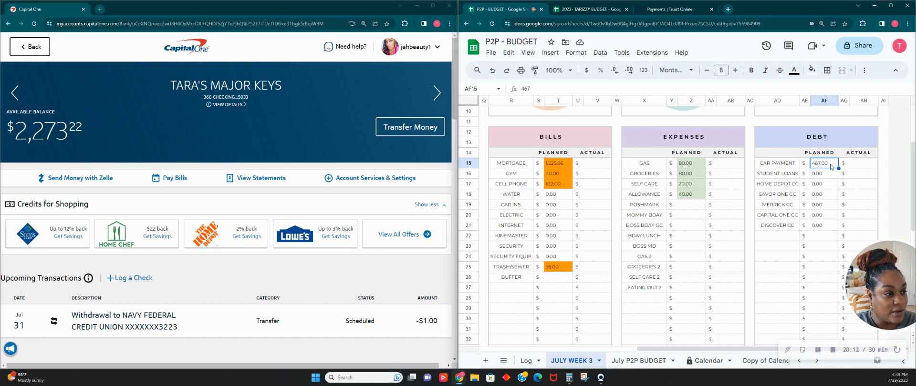
left_click(812, 70)
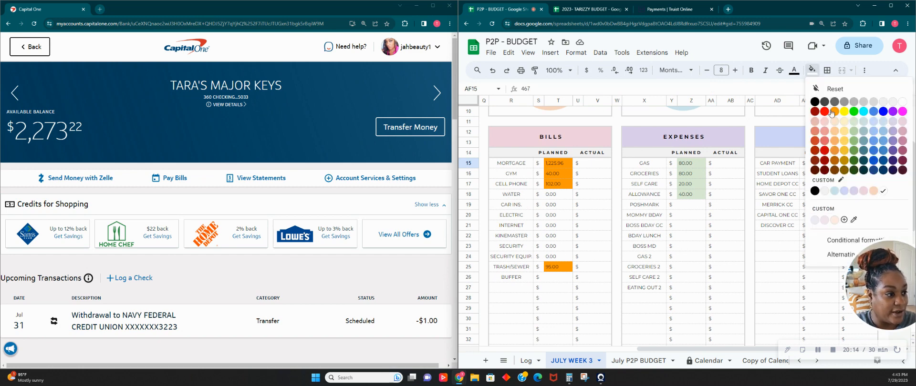
left_click(832, 113)
Check the planned and actual amounts left in the Budget vs. Actual table of JULY WEEK 3
left_click_drag(748, 350, 565, 344)
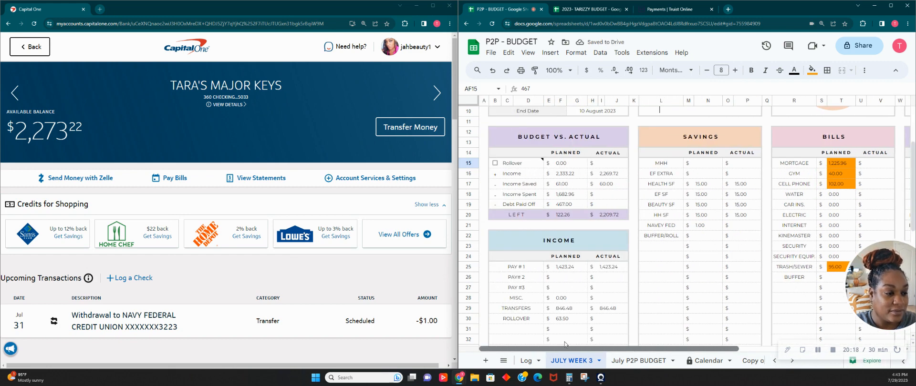
left_click(575, 218)
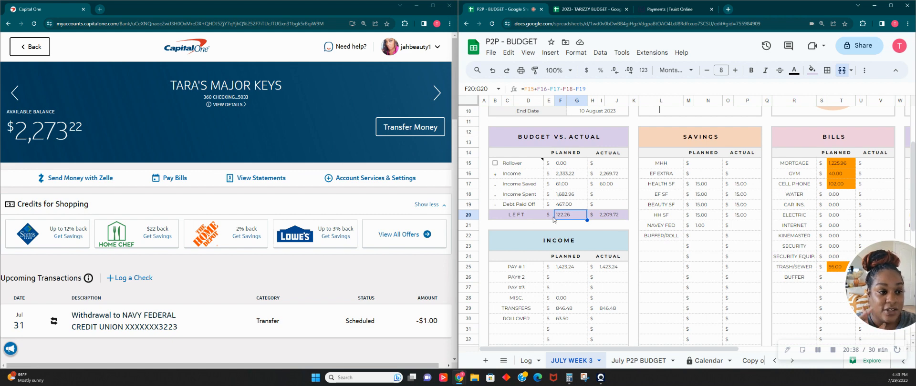
left_click(620, 216)
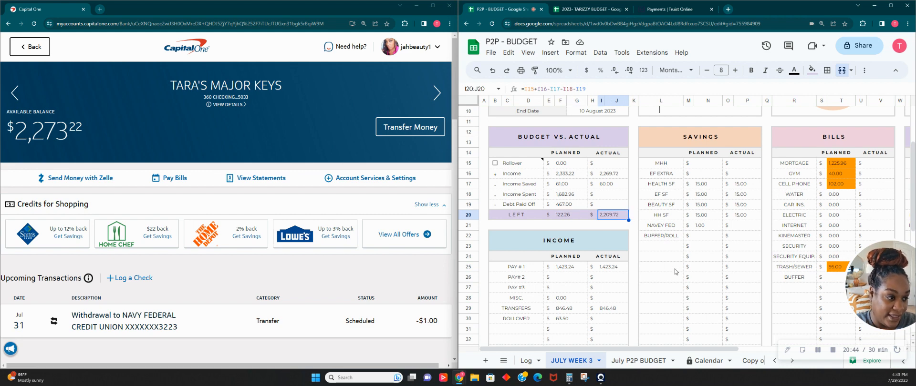
scroll(712, 310, "down", 5)
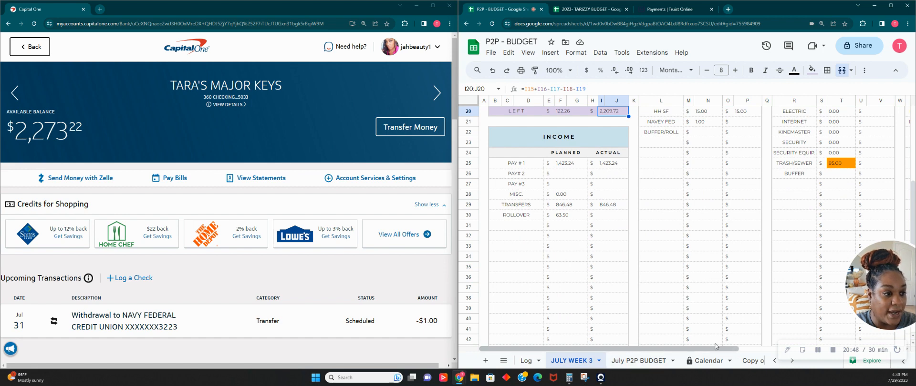
scroll(563, 277, "up", 3)
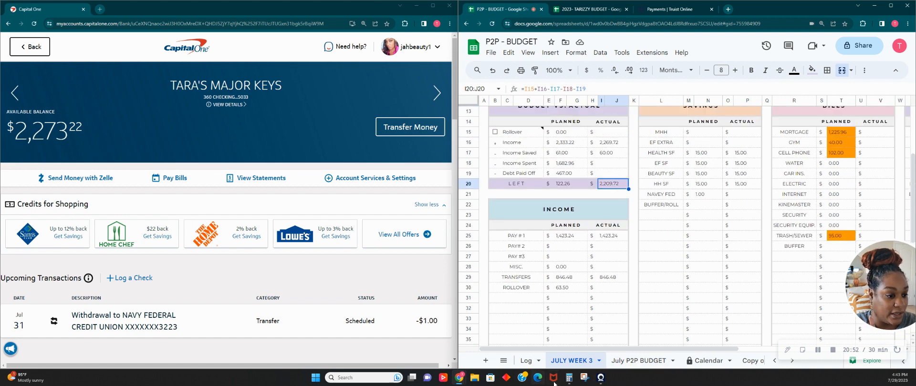
Calculate the difference between the available bank balance of 2273.22 and the actual amount left of 2209.72 with the Calculator
left_click(569, 378)
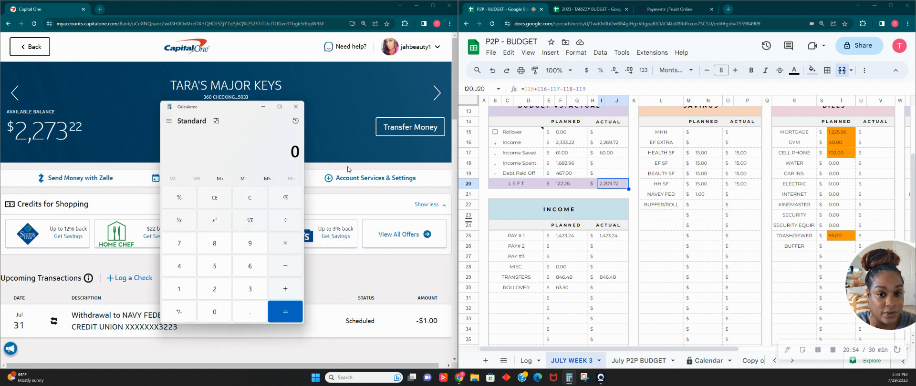
type("2273.22 ")
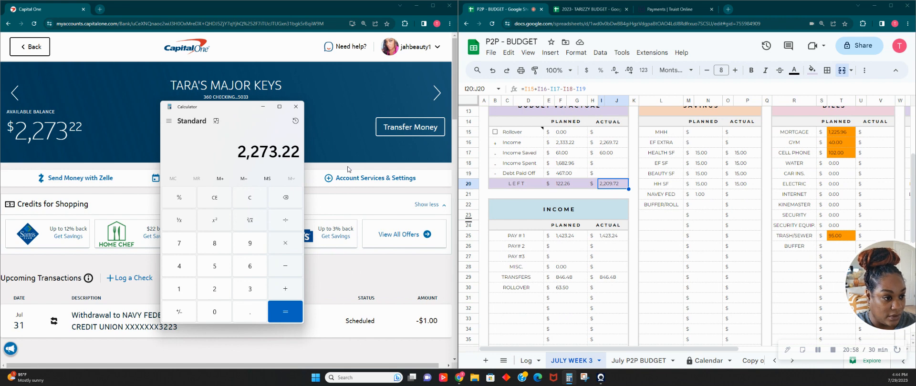
type("- 2,209.72")
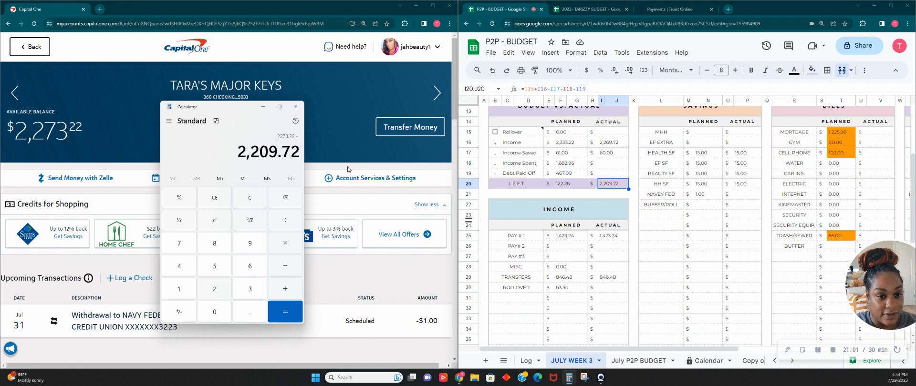
key("Return")
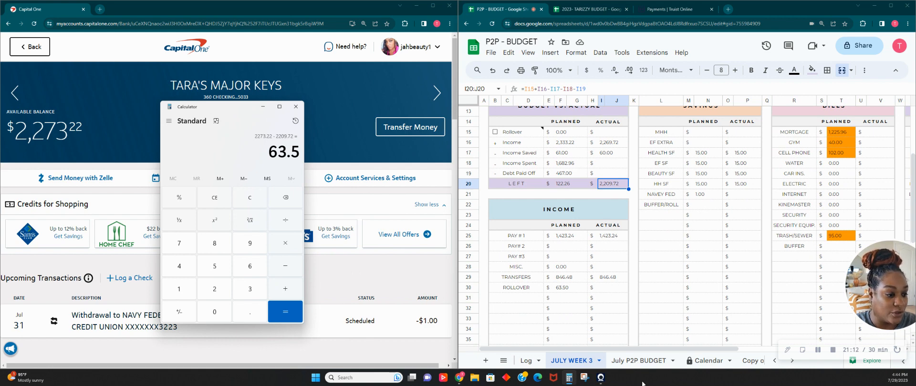
Log a new transaction in row 59 of the Log sheet, dated 28 July 2023, with amount 63.50 and category INCOME
left_click(525, 361)
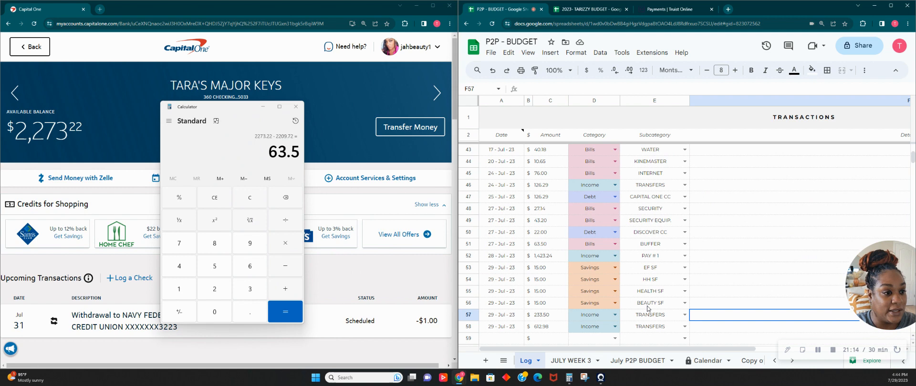
left_click(509, 340)
double_click(508, 340)
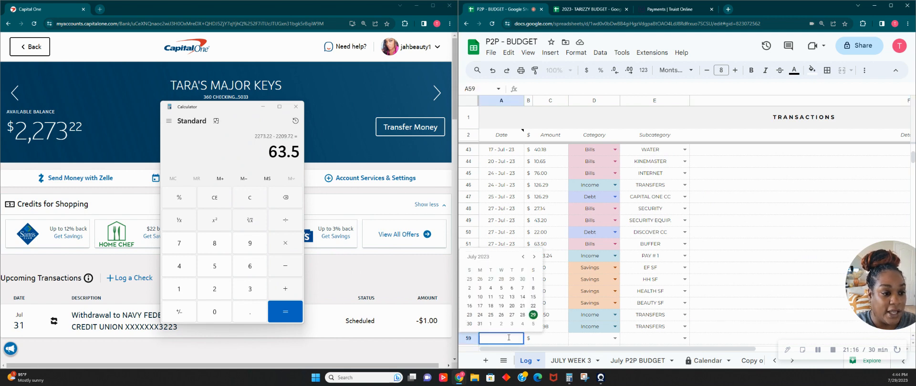
left_click(522, 315)
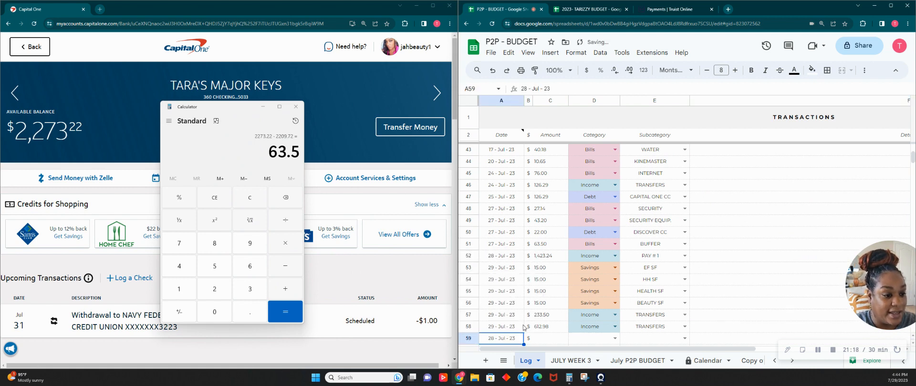
left_click(543, 340)
type("63.5")
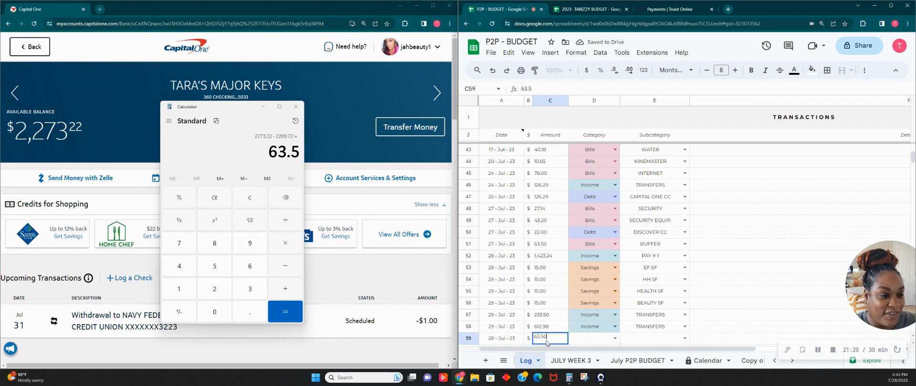
key("Tab")
type("INCOME")
key("Tab")
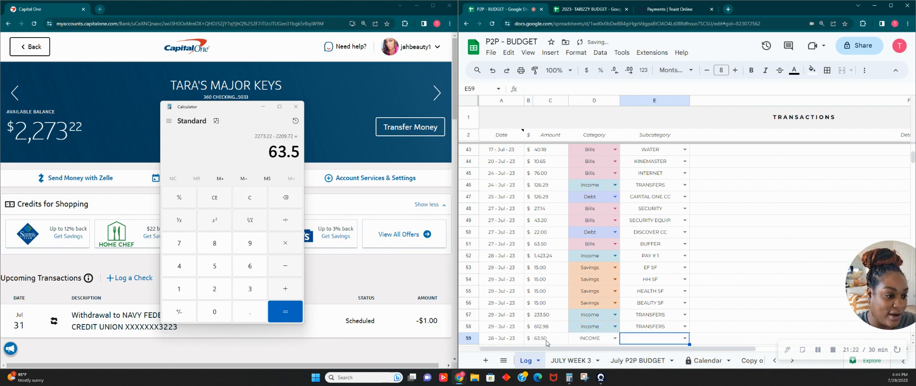
Try to assign a rollover subcategory to the 63.50 transaction in row 59
type("ROLL")
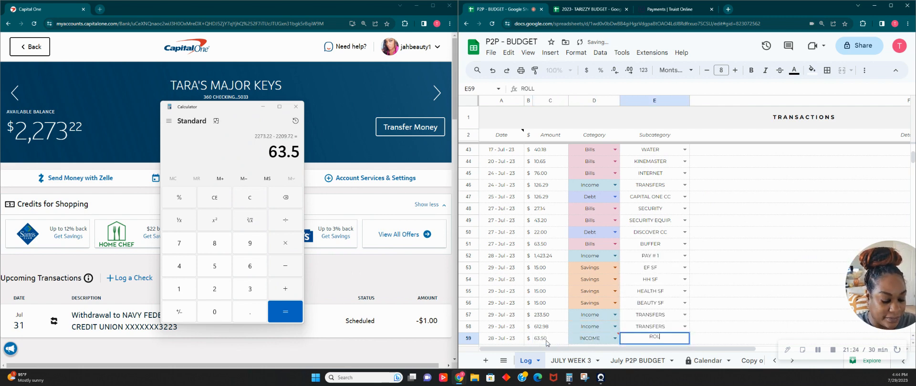
key("BackSpace")
key("BackSpace")
type("LLO")
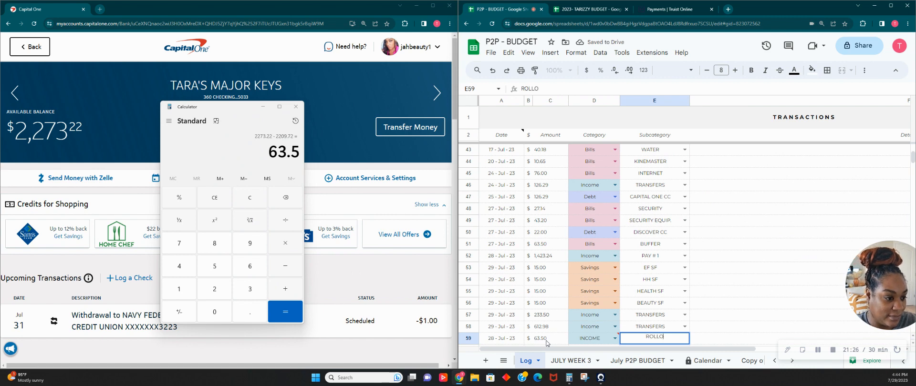
key("BackSpace")
key("BackSpace")
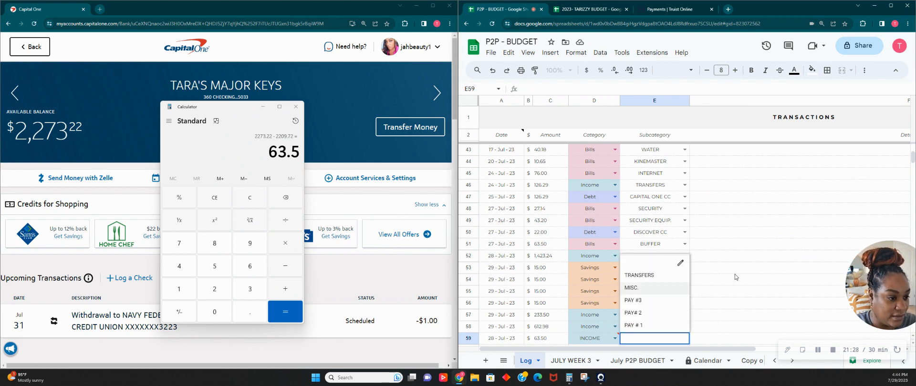
scroll(733, 275, "down", 2)
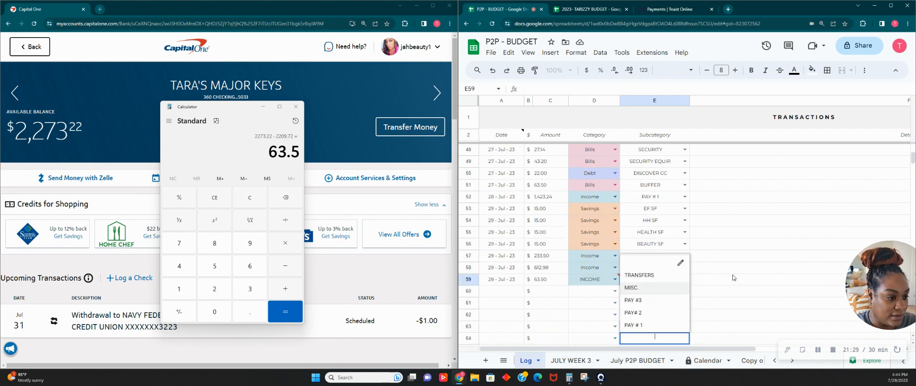
Check how the rollover row is set up in the Income table of JULY WEEK 3
left_click(570, 360)
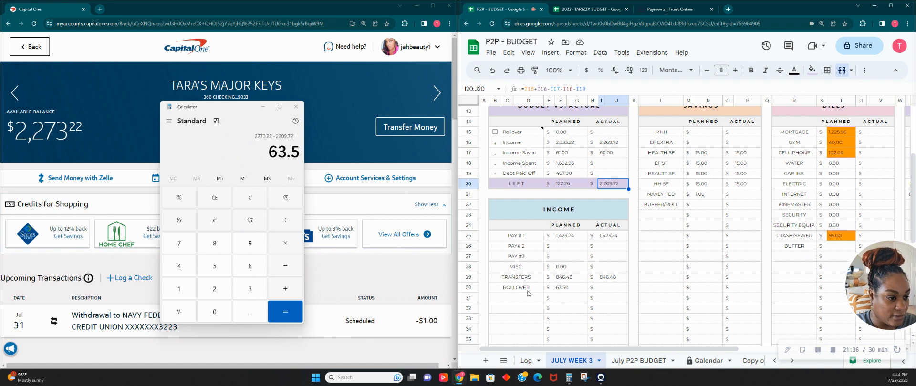
scroll(528, 293, "up", 3)
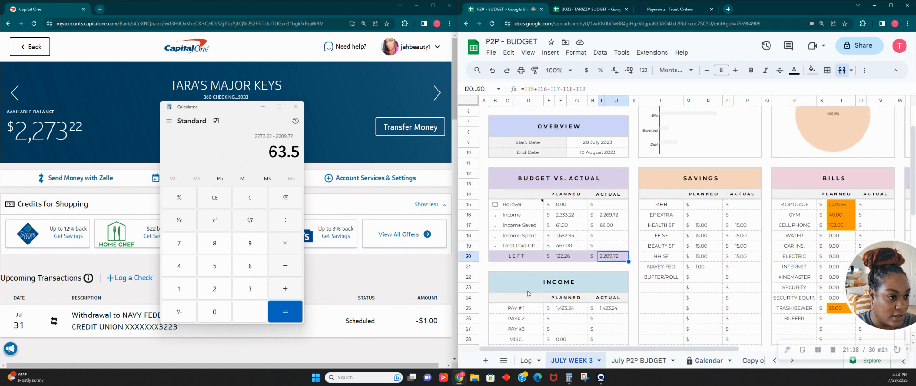
scroll(528, 293, "down", 2)
left_click(524, 310)
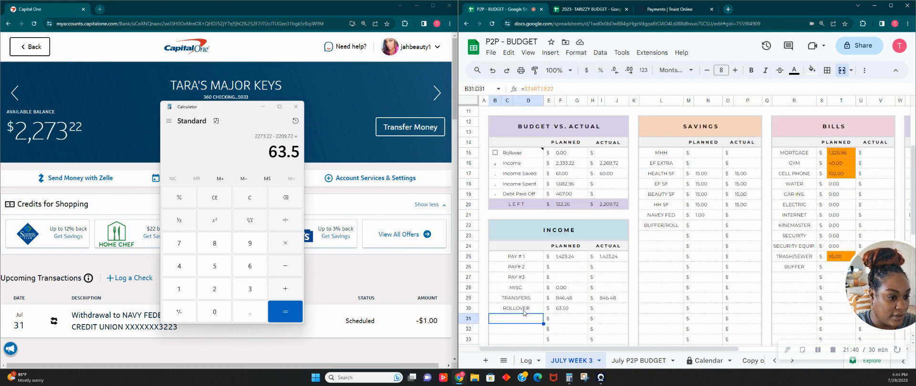
Review the subcategory choices for the 63.50 transaction in the Log and reselect its category as the listed Income option
left_click(526, 361)
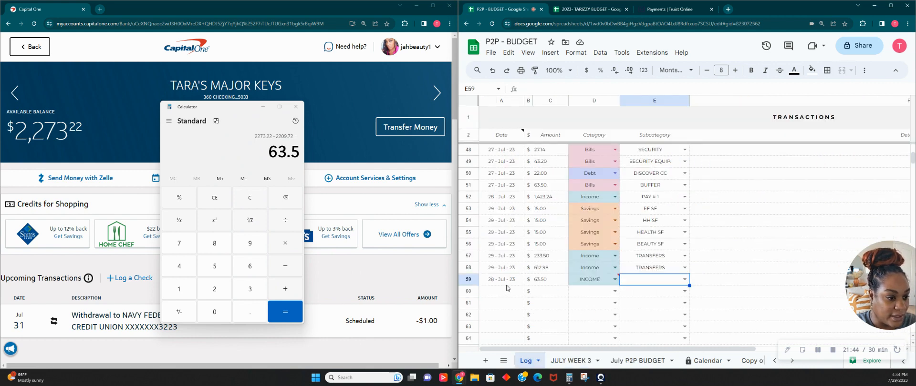
double_click(650, 285)
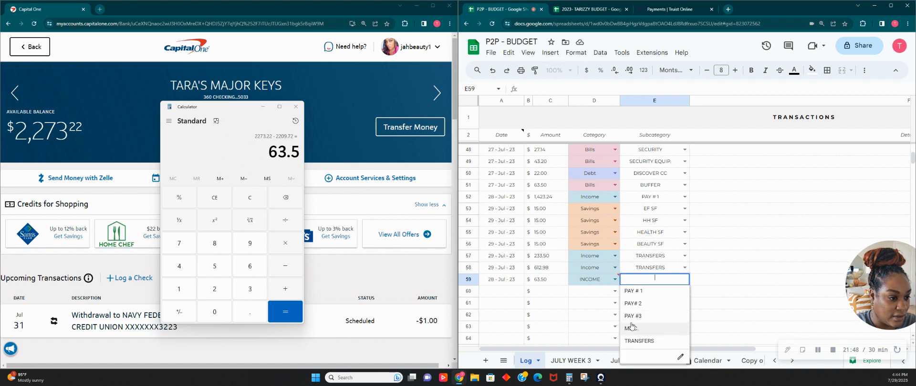
double_click(603, 283)
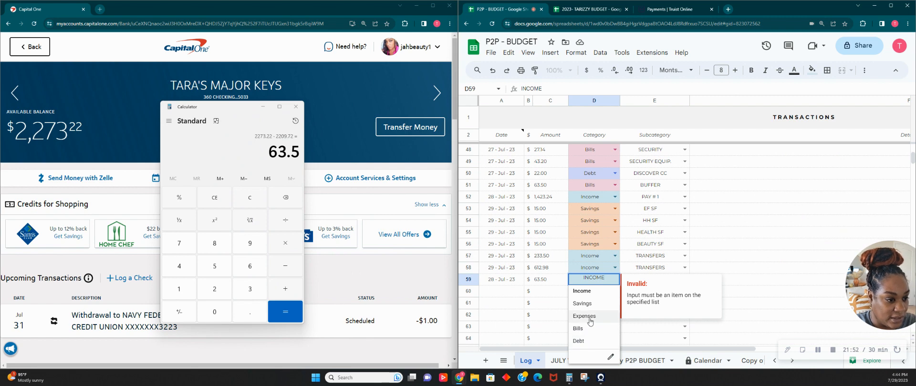
left_click(583, 291)
left_click(572, 319)
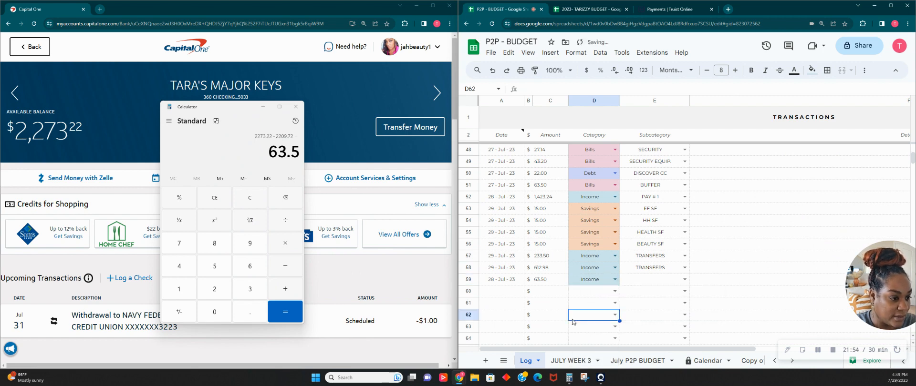
Try again to enter a rollover subcategory in E59 and recheck the ROLLOVER income label in JULY WEEK 3
double_click(652, 282)
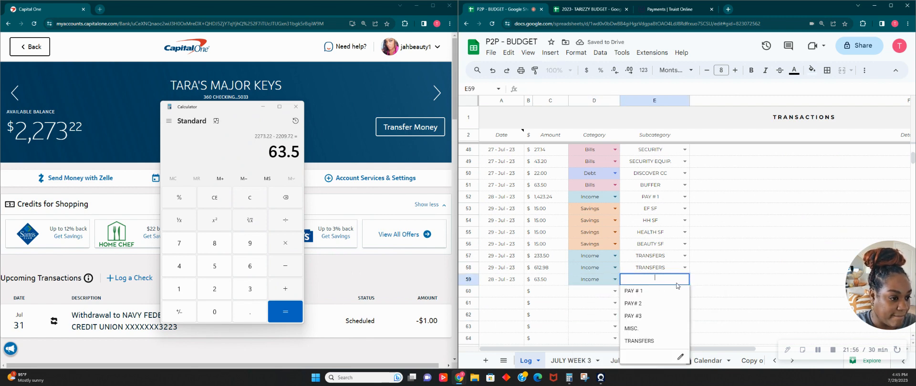
type("R")
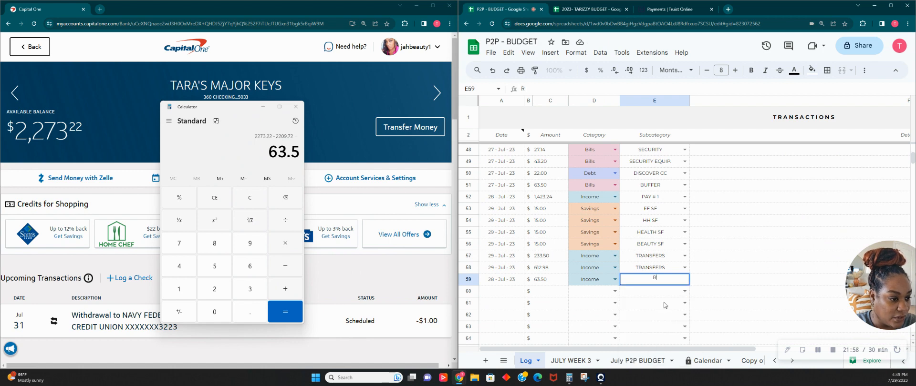
left_click(567, 362)
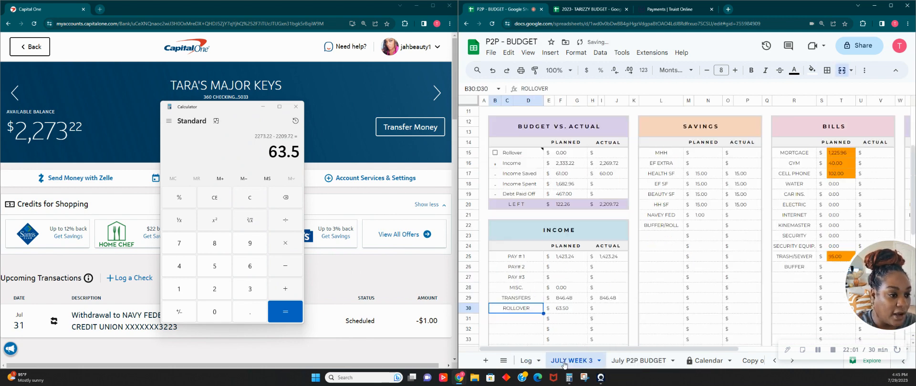
left_click(516, 322)
left_click(522, 311)
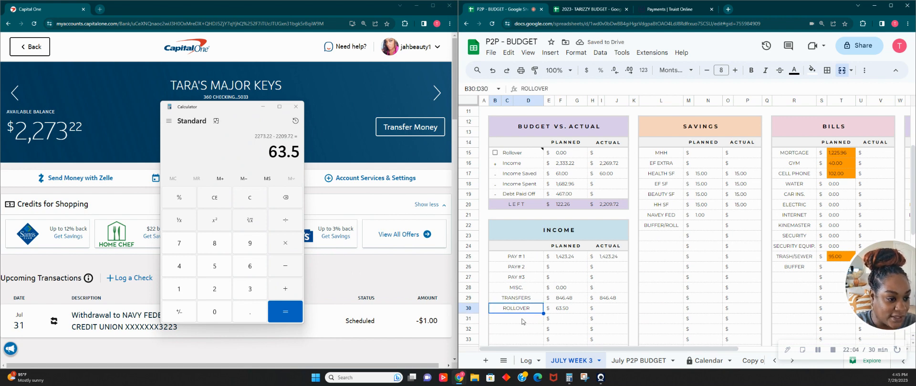
left_click(522, 320)
left_click(521, 310)
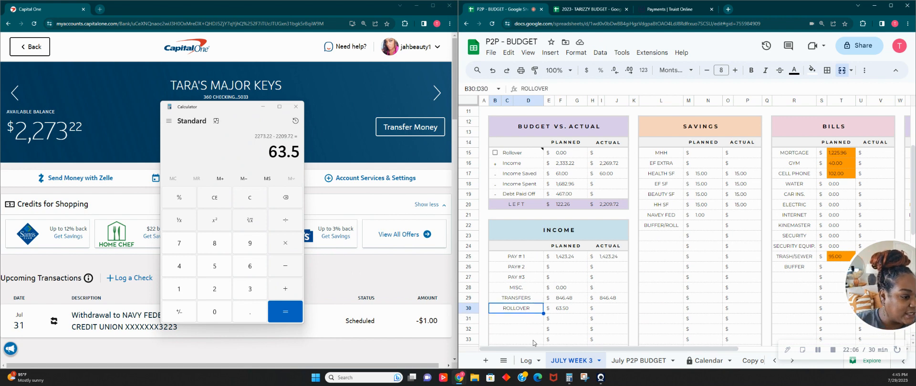
Add ROLLOVER to the Income categories in B21 of the START sheet, below TRANSFERS
left_click(773, 361)
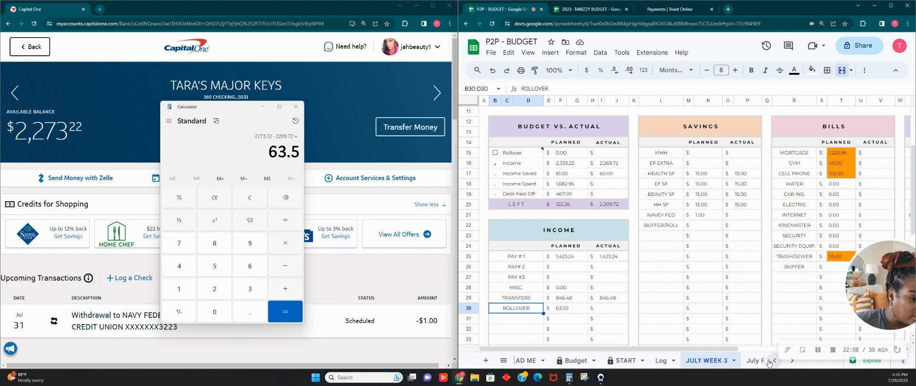
left_click(773, 361)
left_click(623, 361)
scroll(621, 318, "down", 2)
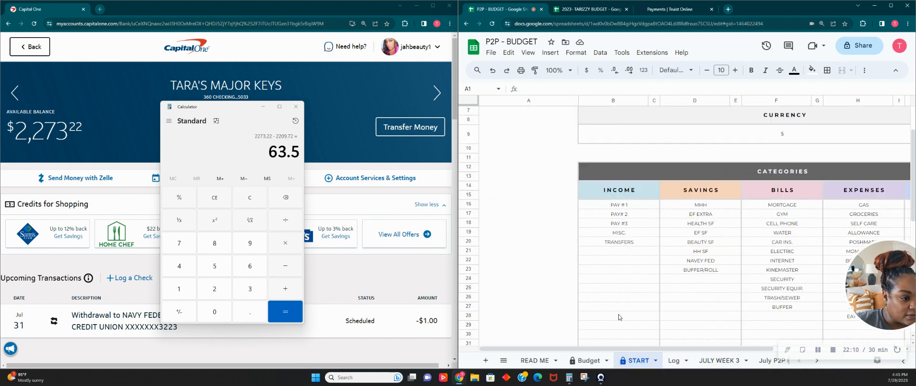
left_click(636, 254)
type("ROLLOVER")
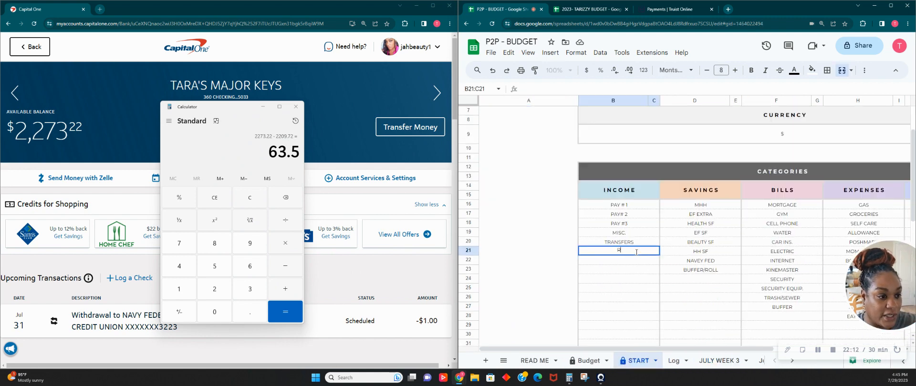
Finish entering ROLLOVER as an Income category in START and check the rollover row in the JULY WEEK 3 Income table
key("Tab")
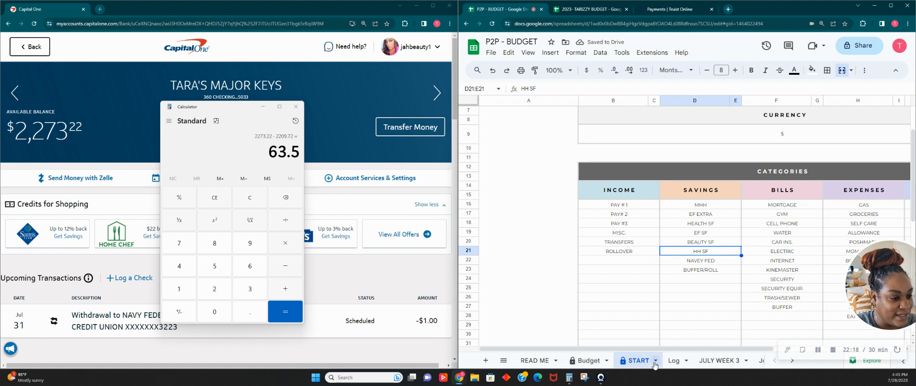
left_click(683, 361)
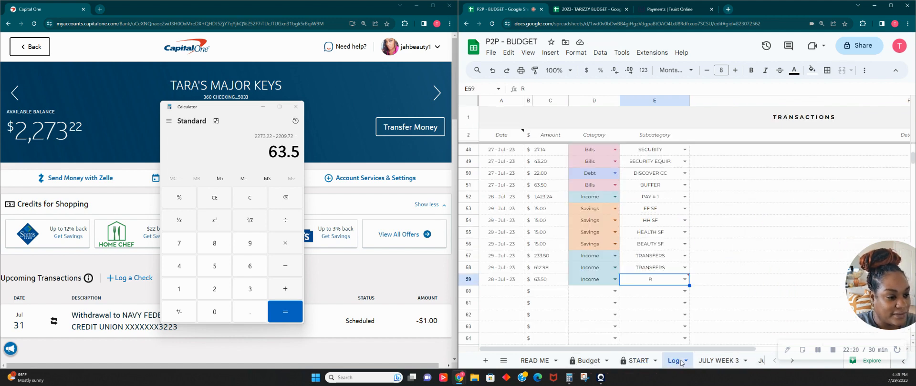
left_click(713, 363)
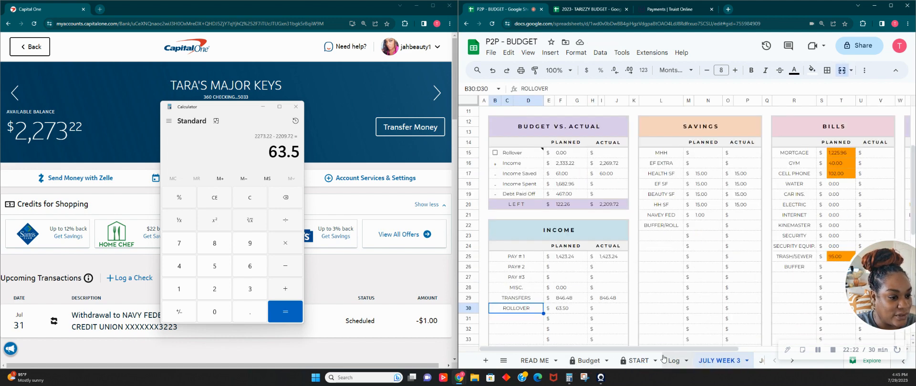
left_click(566, 330)
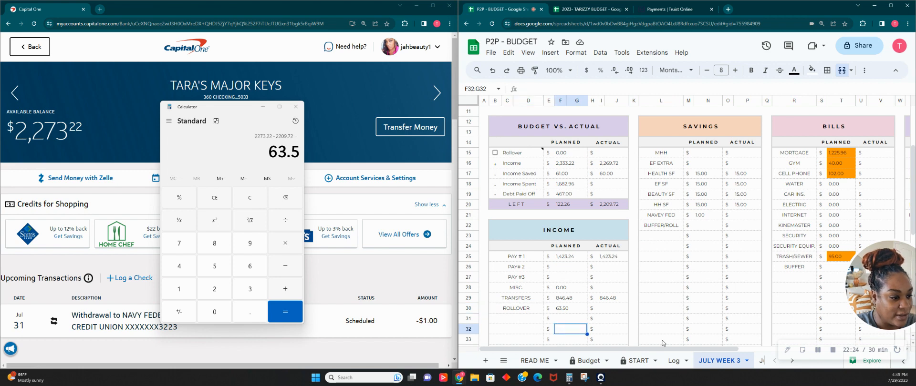
Set the subcategory of the 63.50 income transaction in E59 of the Log to ROLLOVER
left_click(673, 361)
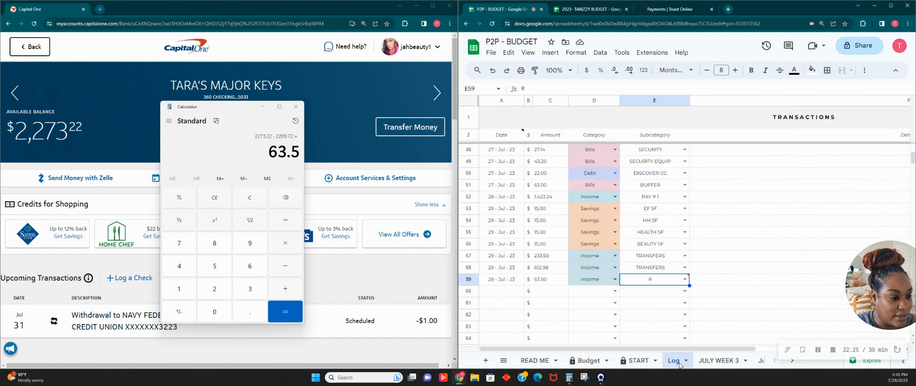
left_click(669, 282)
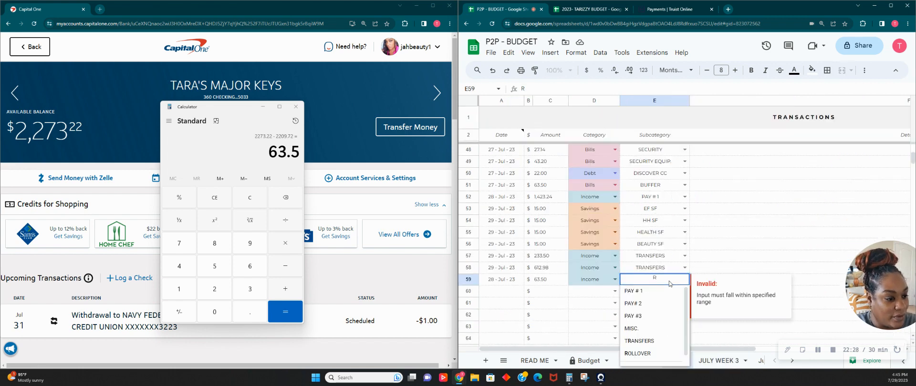
left_click(656, 347)
left_click(747, 329)
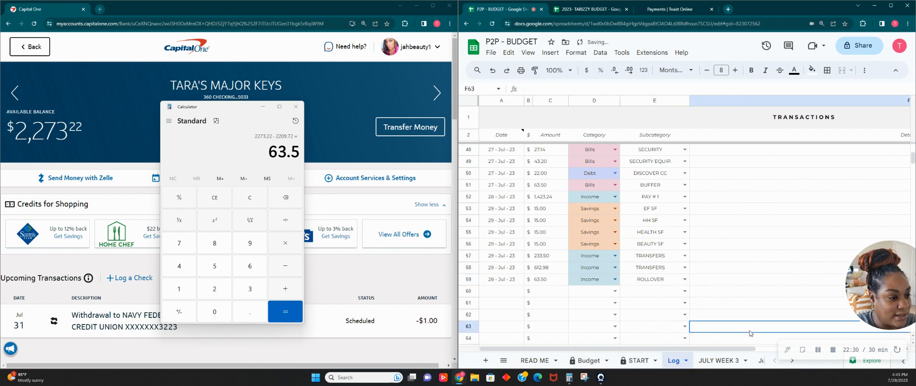
Compare the actual LEFT amount in JULY WEEK 3 with the bank's available balance, then clear and minimize the calculator
left_click(720, 365)
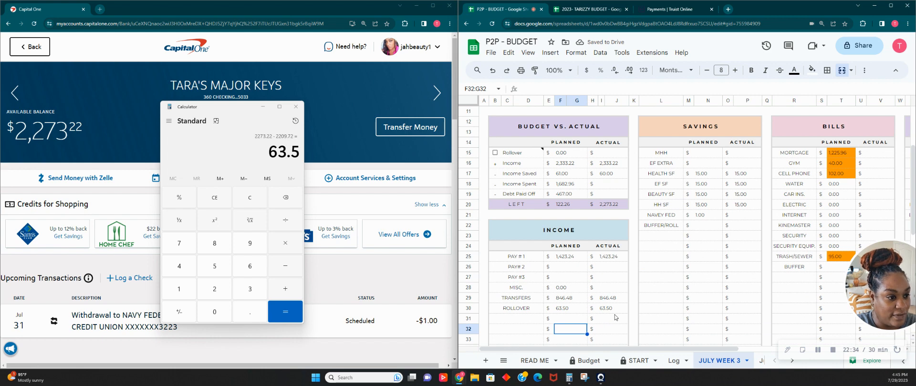
left_click(612, 204)
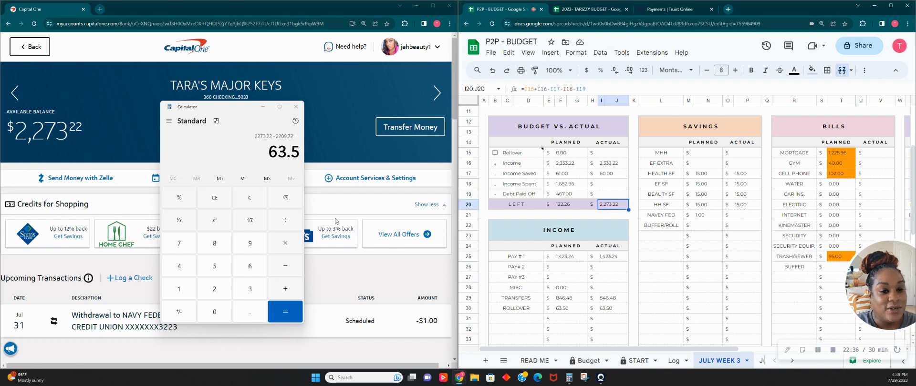
left_click(249, 195)
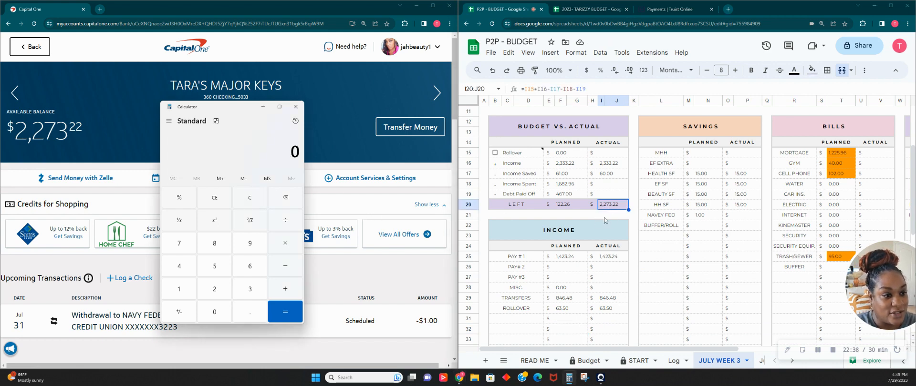
left_click(263, 107)
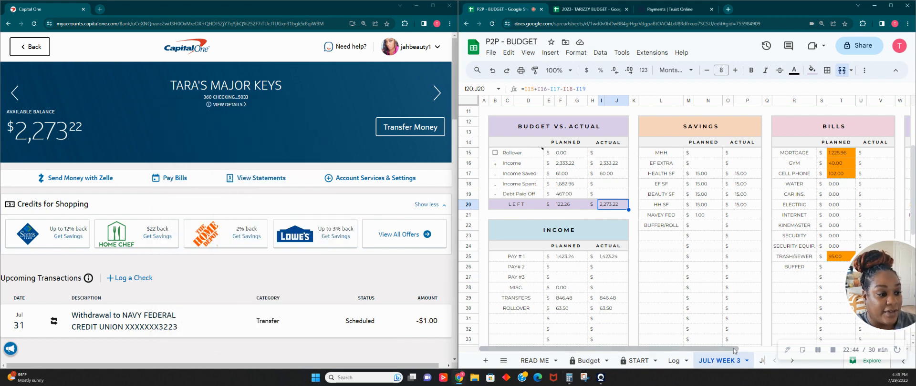
Review the planned savings, bills, expenses and debt in JULY WEEK 3, along with the planned LEFT amount
mouse_move(715, 353)
left_mouse_down()
mouse_move(830, 359)
mouse_move(712, 362)
left_mouse_up()
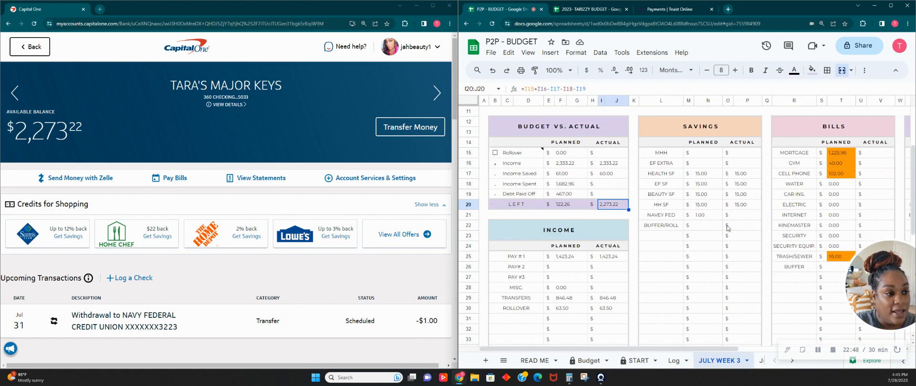
left_click_drag(661, 351, 802, 355)
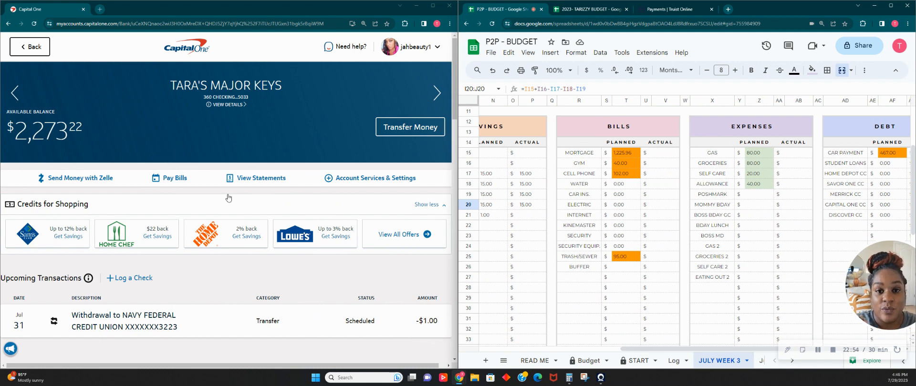
left_click_drag(634, 351, 505, 351)
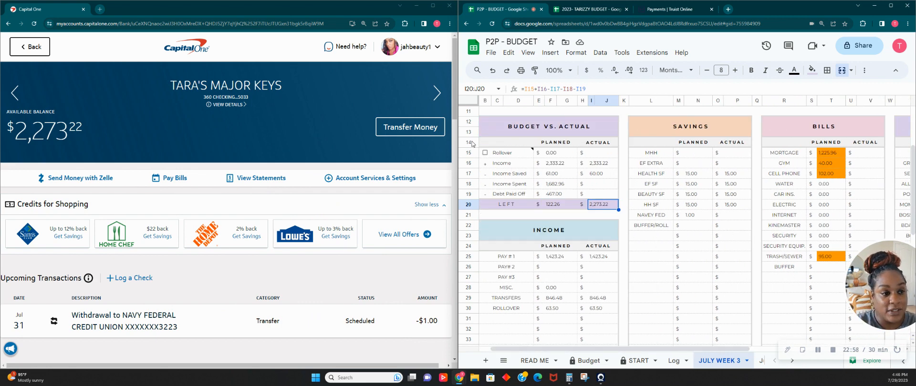
left_click(554, 209)
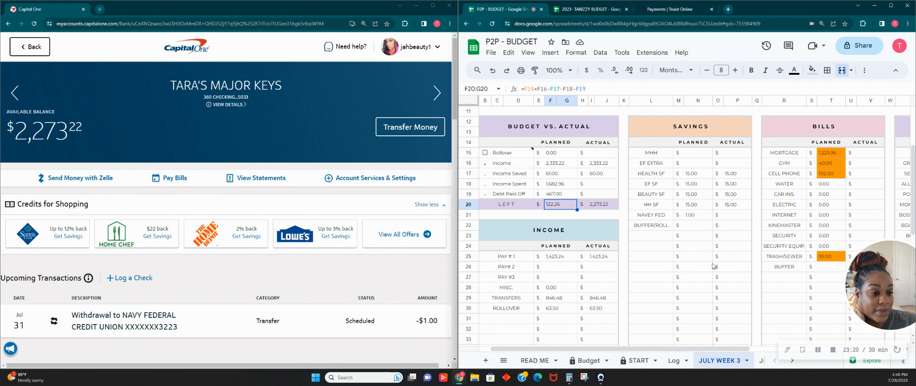
left_click_drag(711, 356, 642, 365)
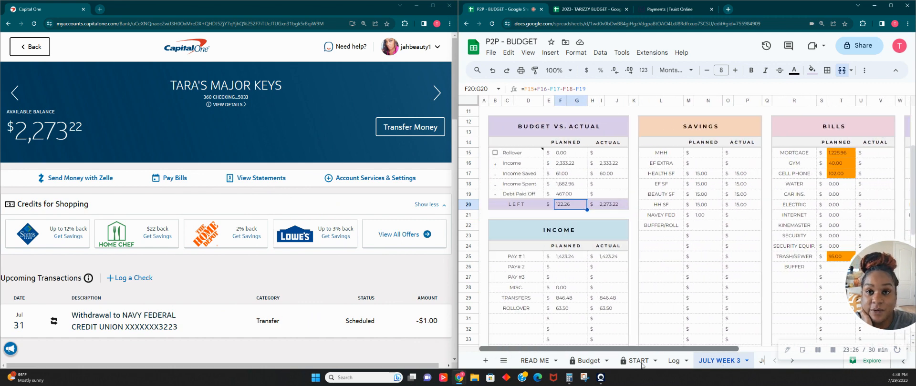